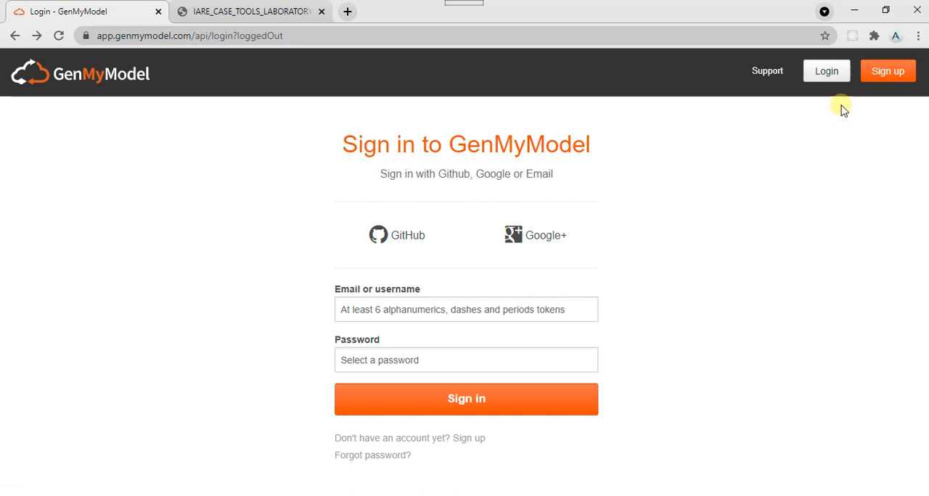
- Sign in to GenMyModel with the account username and password
click(488, 314)
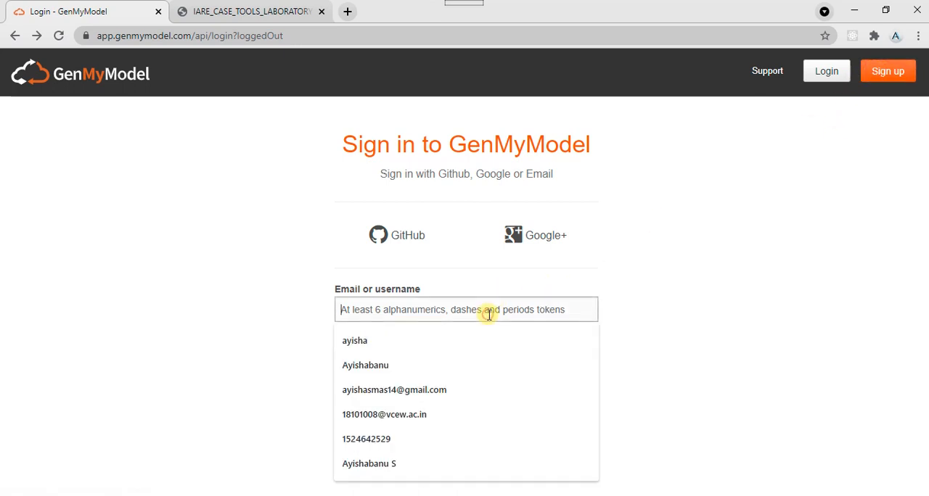
click(664, 228)
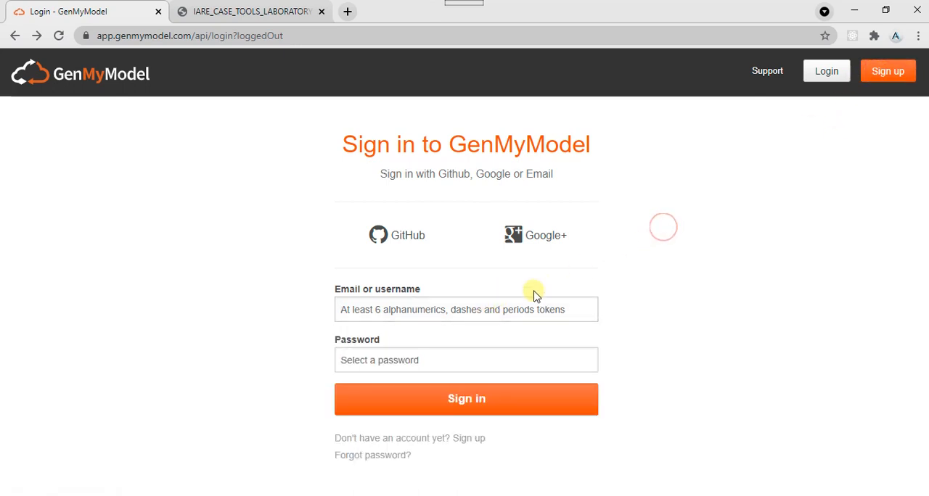
click(484, 316)
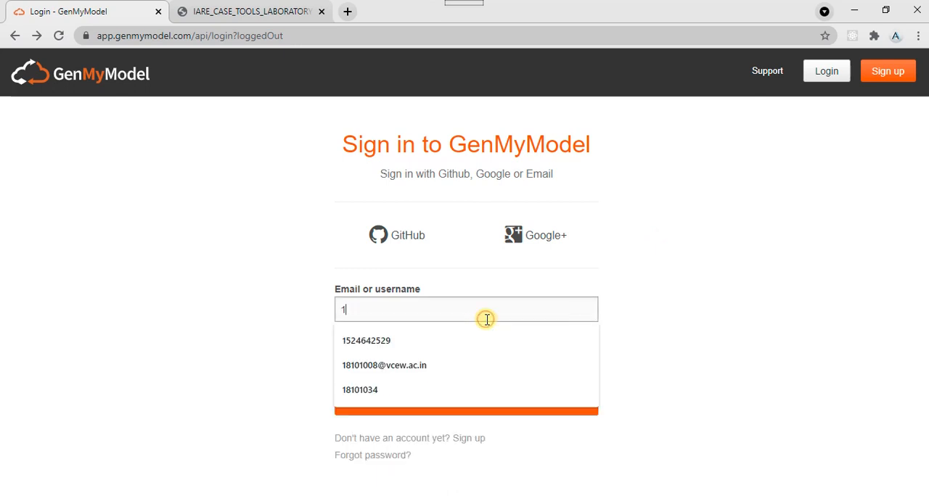
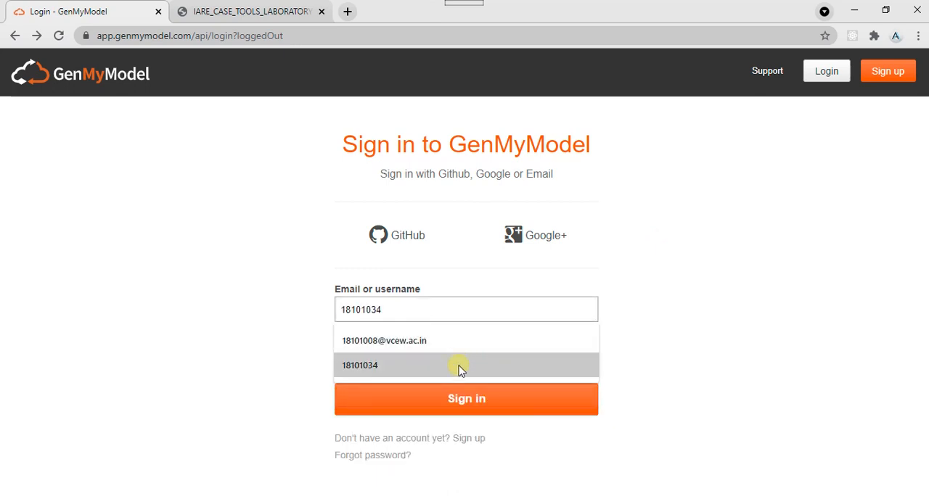
click(458, 366)
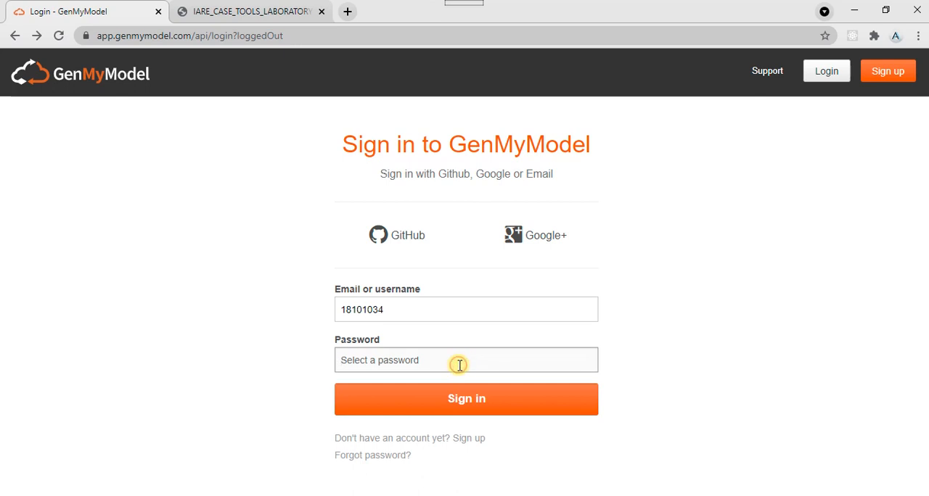
text(••)
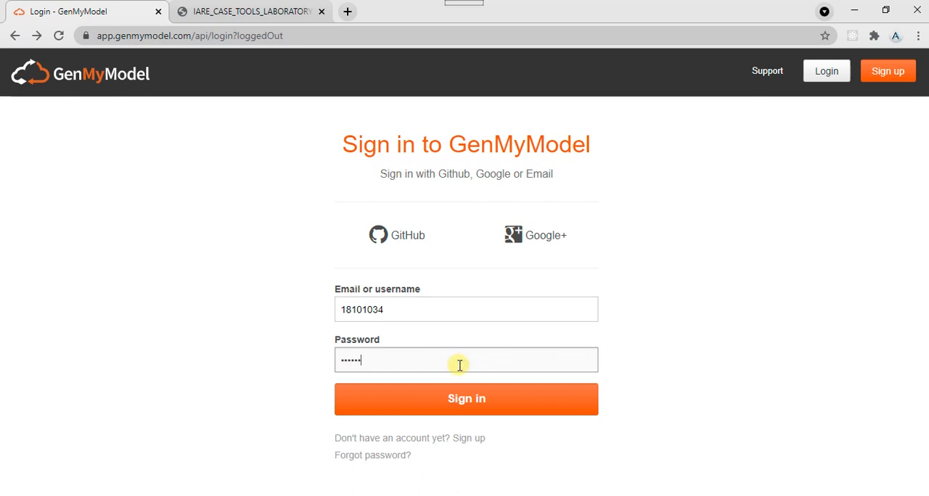
click(460, 396)
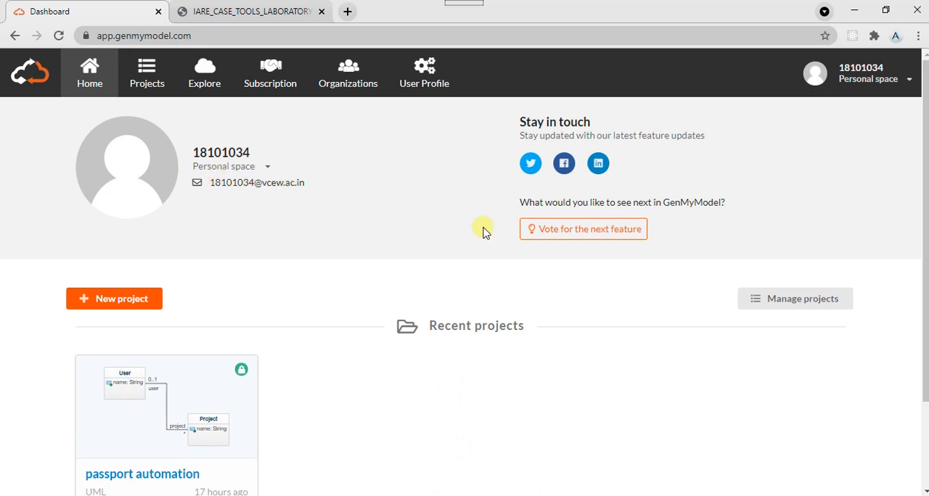
- Open the passport automation project from the recent projects and examine its use case diagram
click(924, 438)
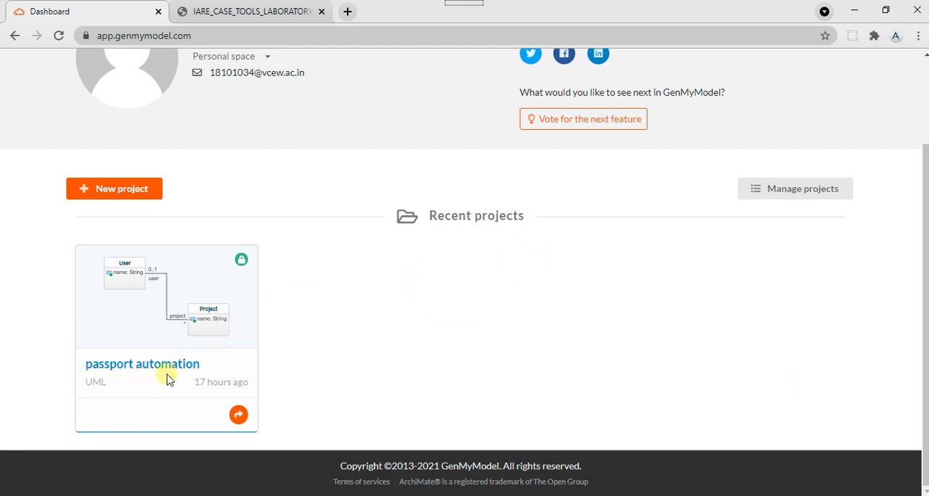
click(196, 338)
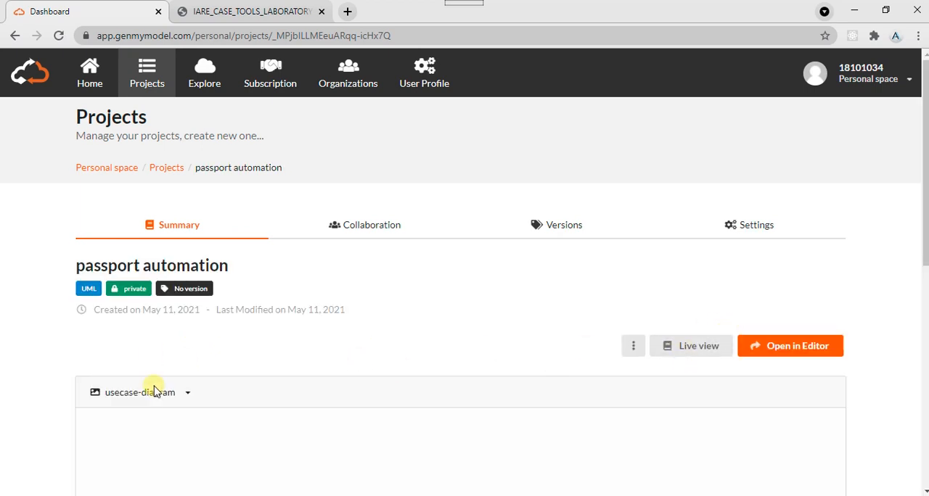
click(925, 348)
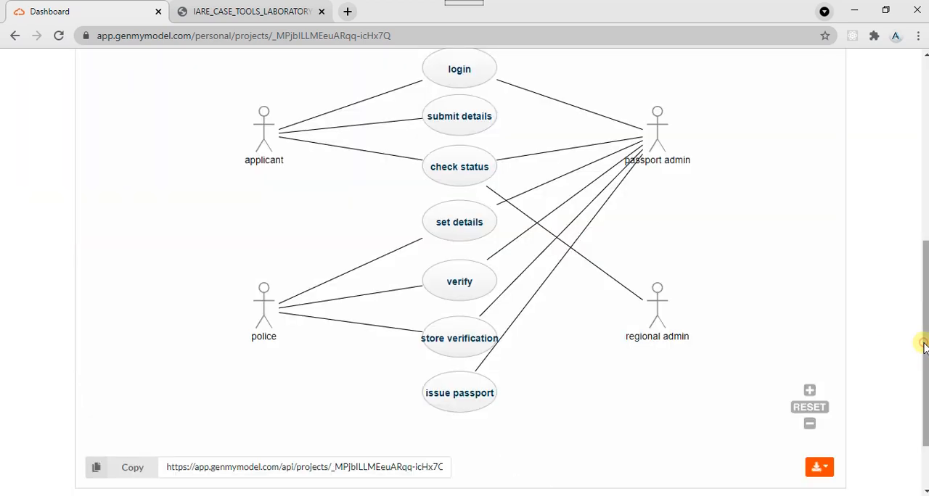
click(926, 215)
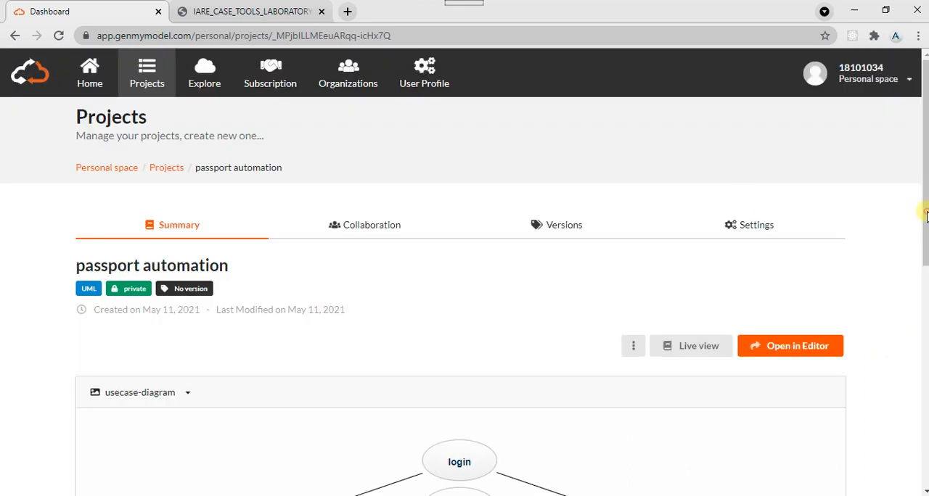
- Examine which diagrams the passport automation project contains and which download formats are offered for its use case diagram
click(166, 393)
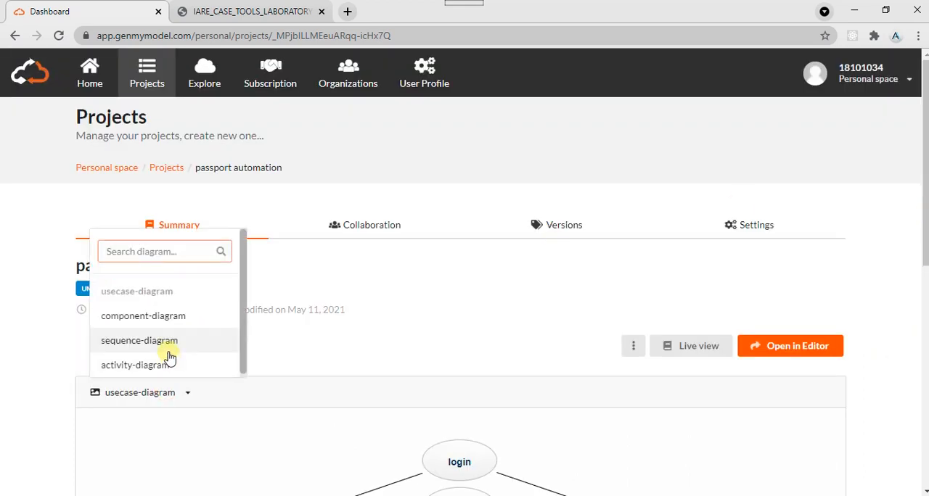
click(241, 374)
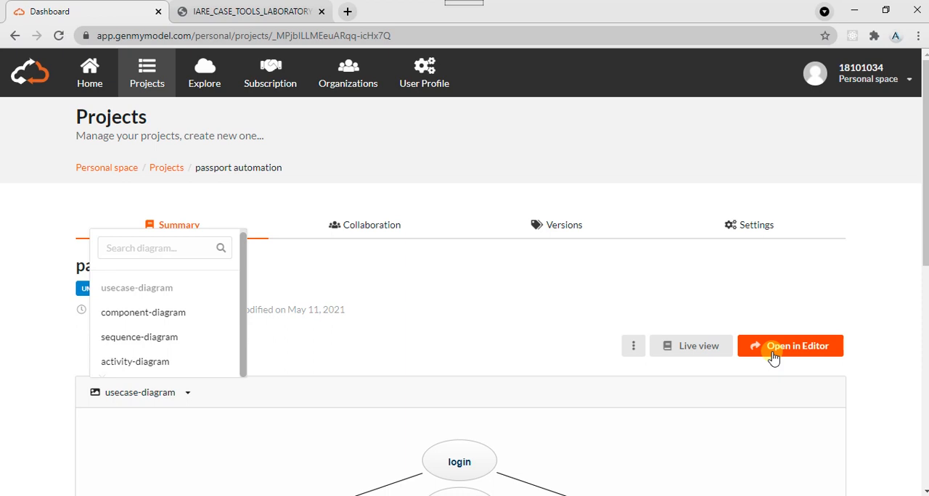
click(775, 328)
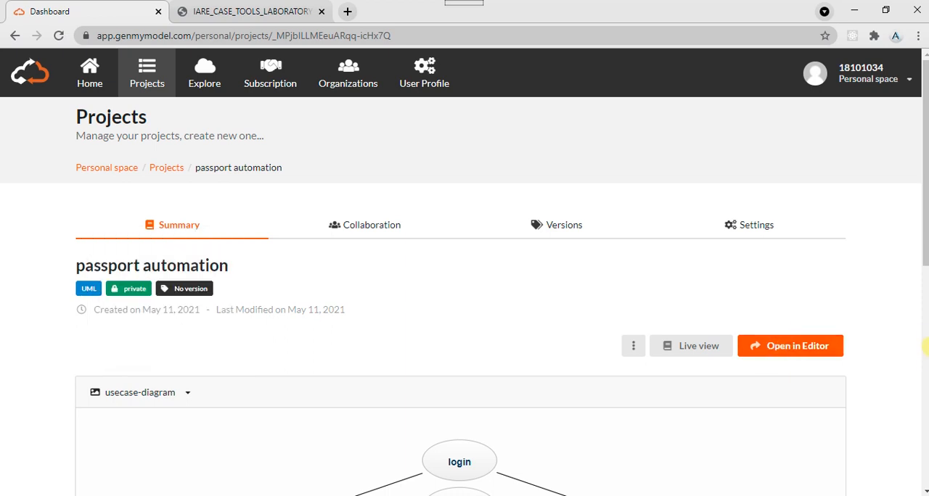
click(926, 365)
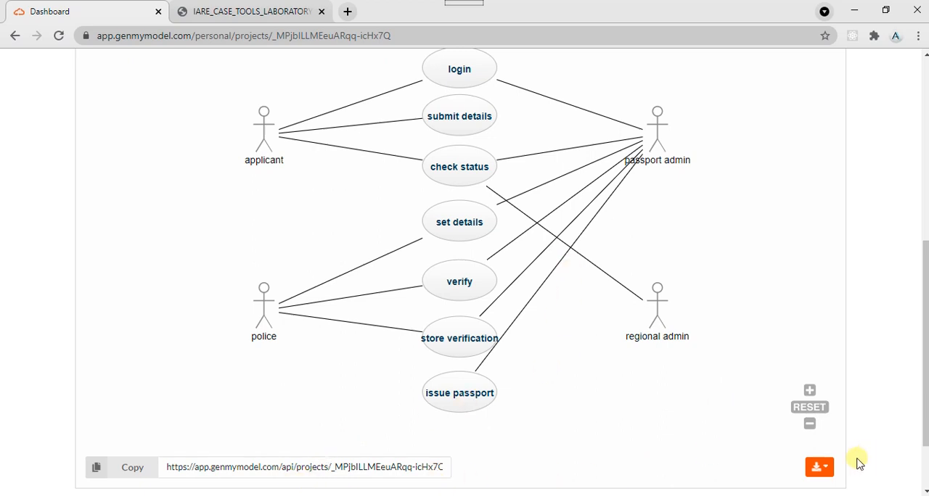
click(832, 474)
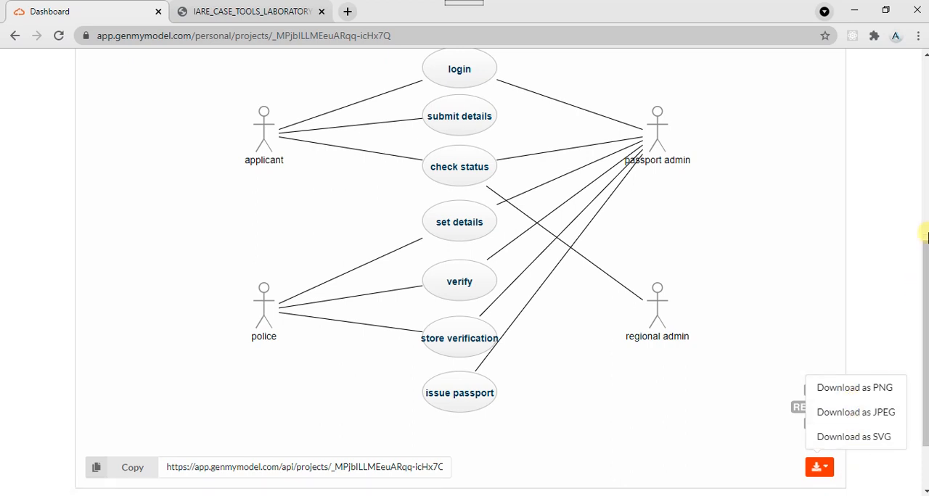
click(924, 232)
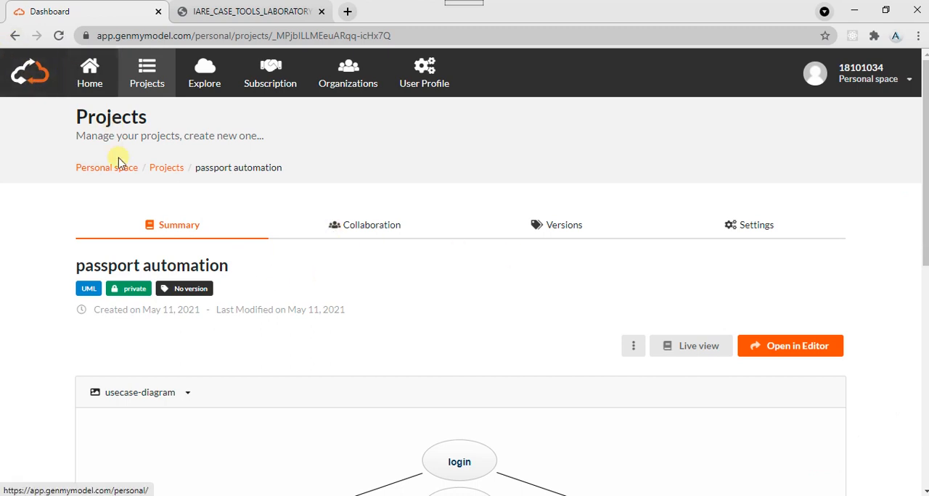
- Start a new UML project from the projects list, using Blank Project as the creation method
click(165, 167)
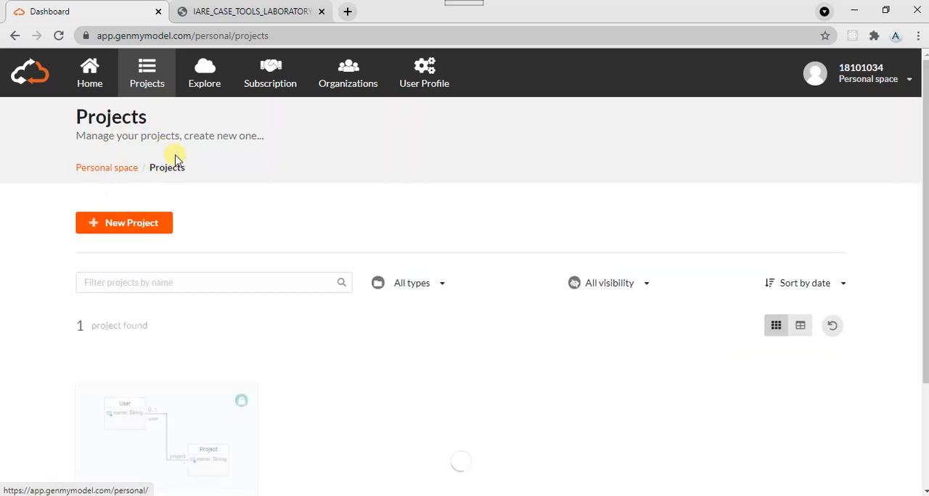
click(141, 229)
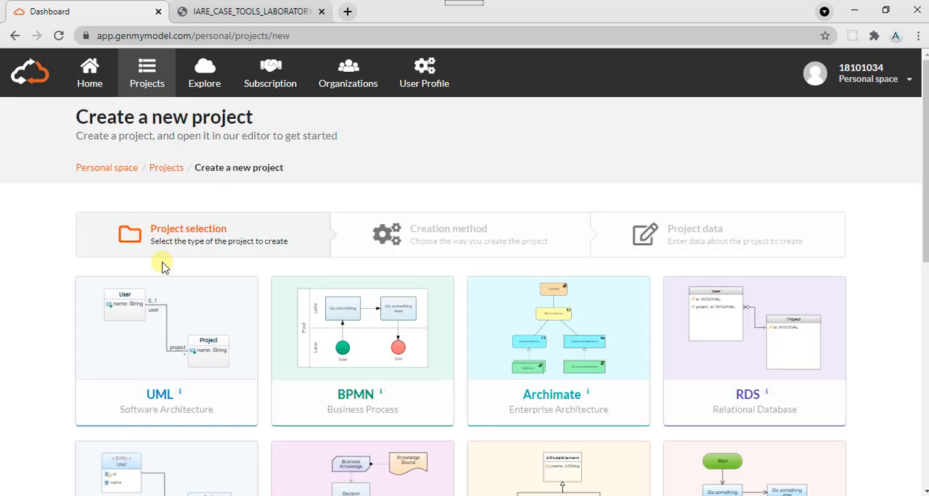
click(925, 296)
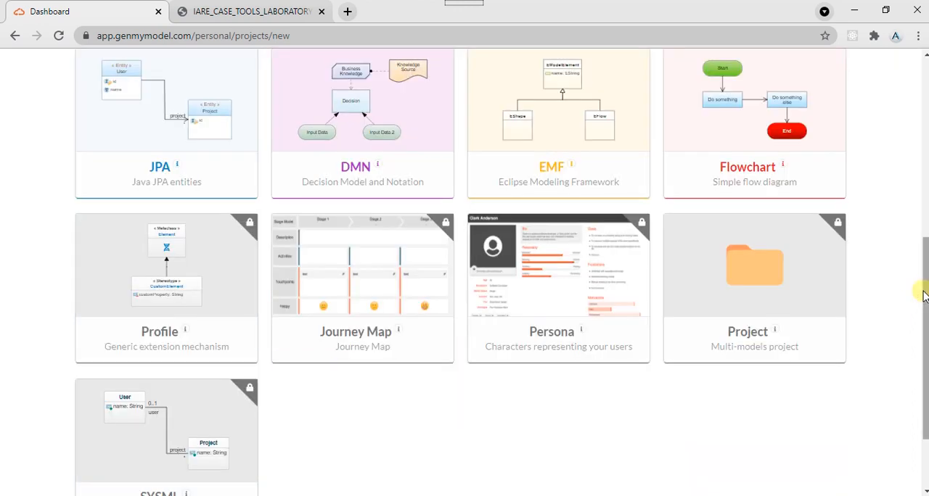
scroll(921, 291, up, 5)
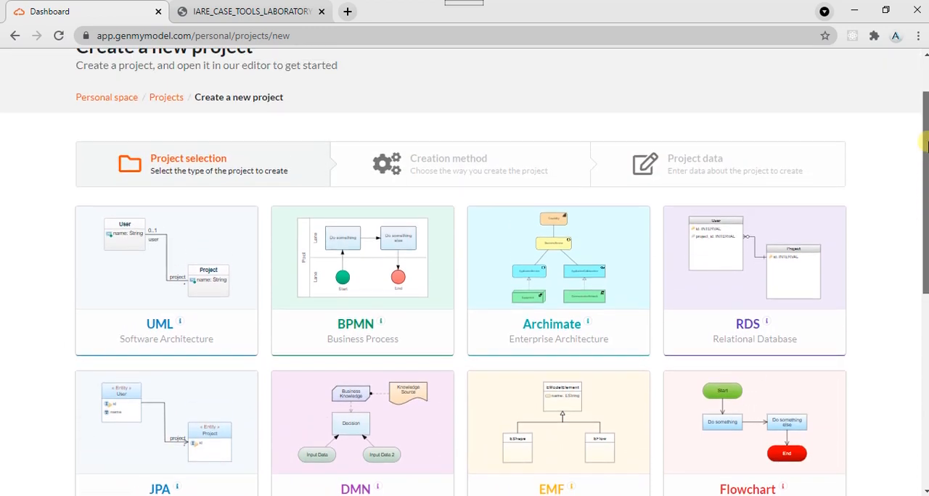
scroll(926, 145, up, 1)
click(151, 367)
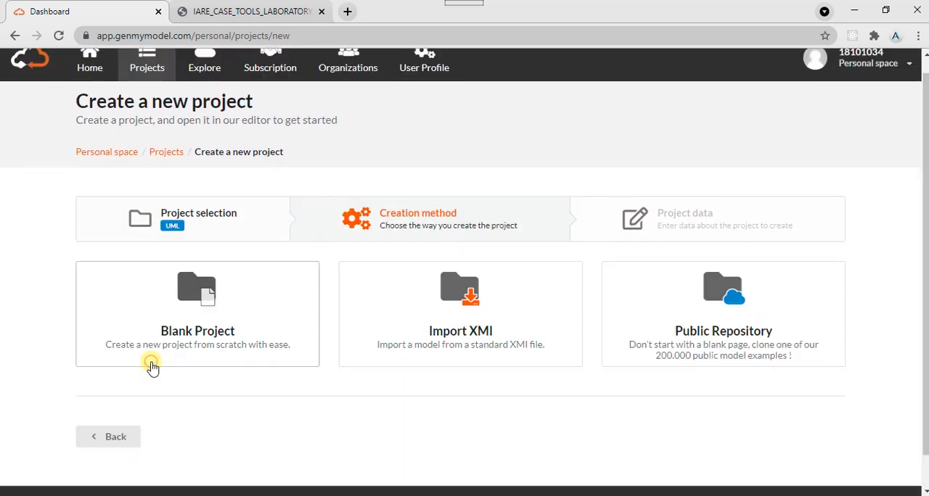
click(151, 366)
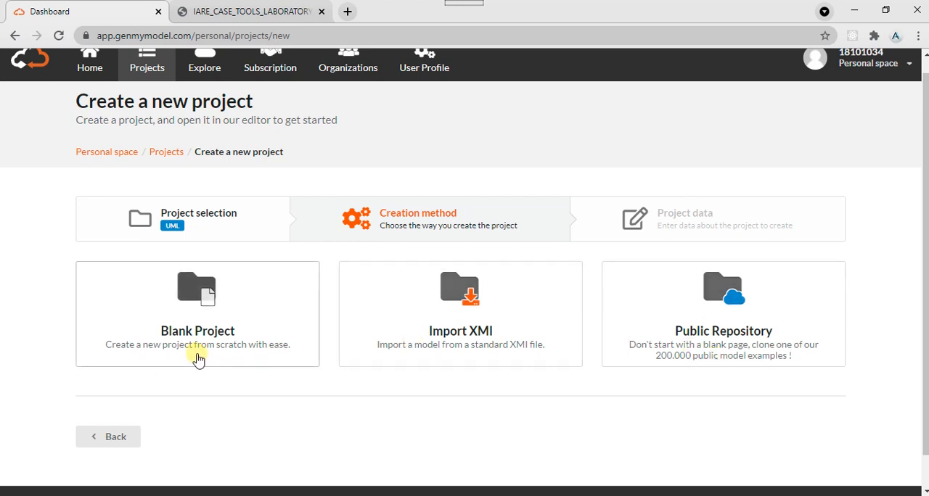
click(259, 318)
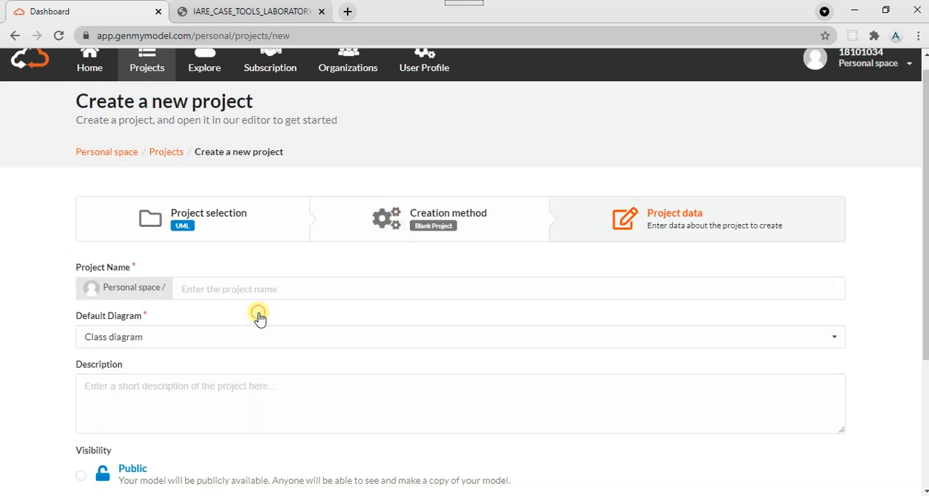
- Create the project with the name E-ticketing, Class diagram as the default diagram and Public visibility
click(232, 288)
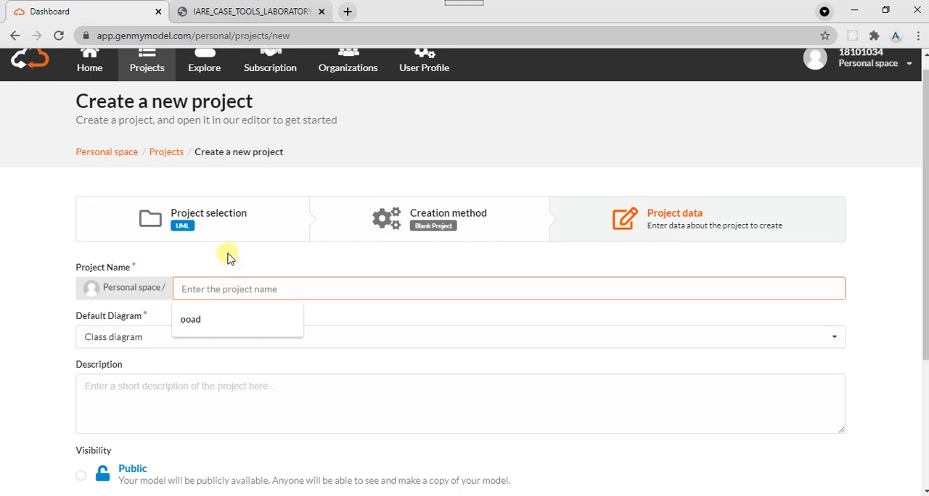
text(E-ticketing)
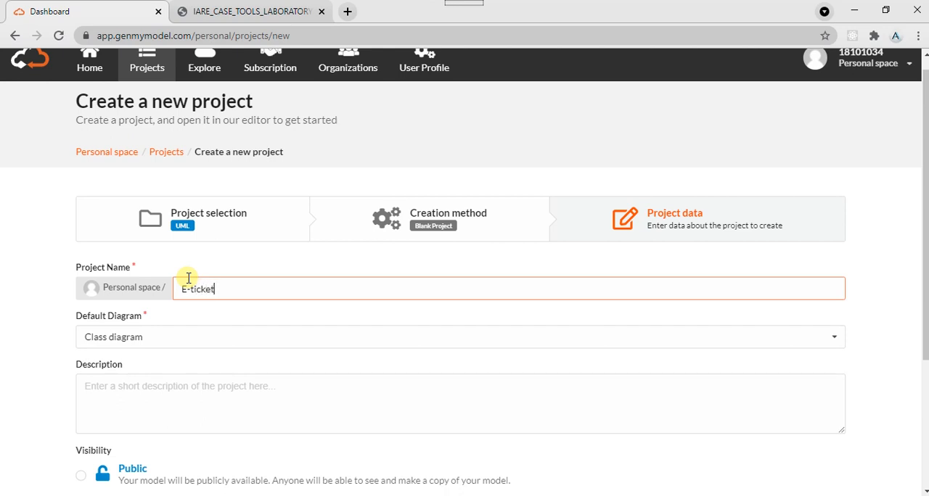
click(142, 341)
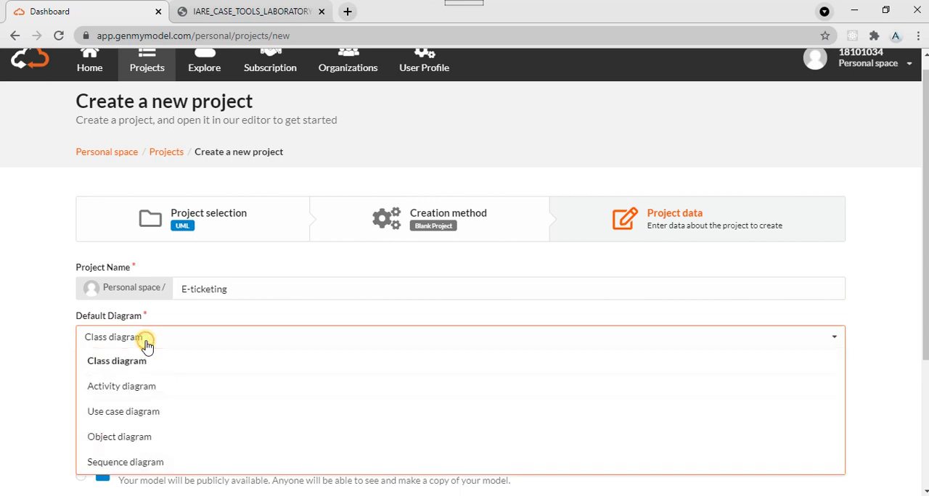
click(146, 342)
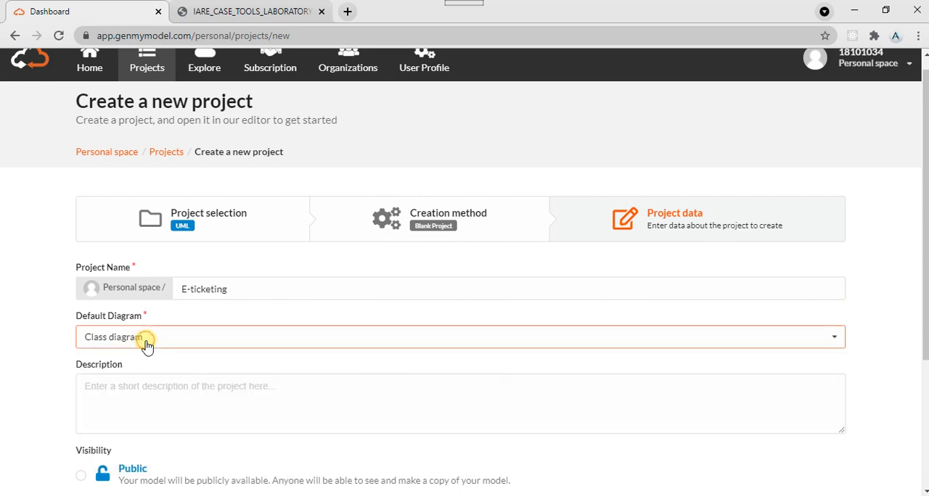
click(923, 373)
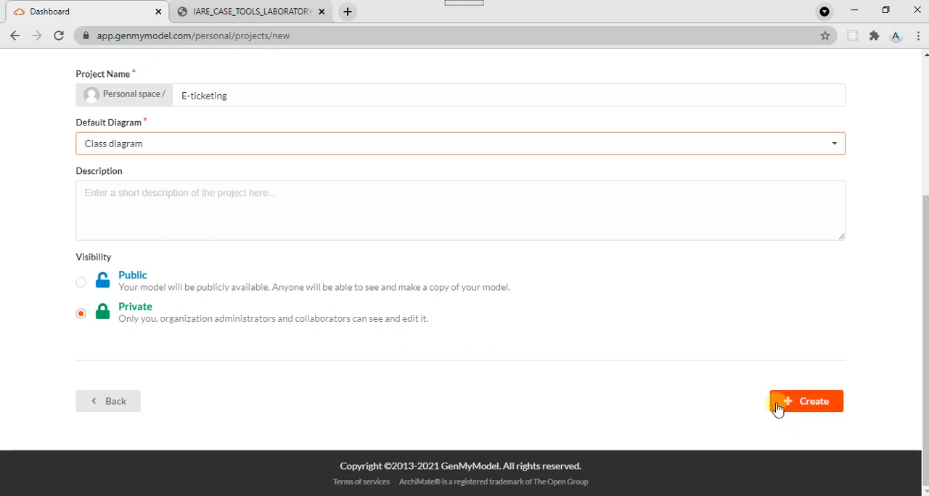
click(81, 282)
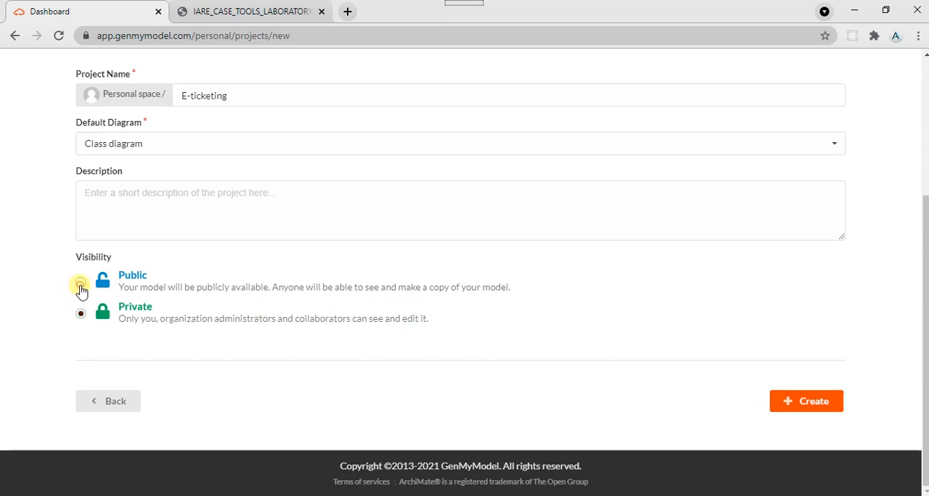
click(816, 408)
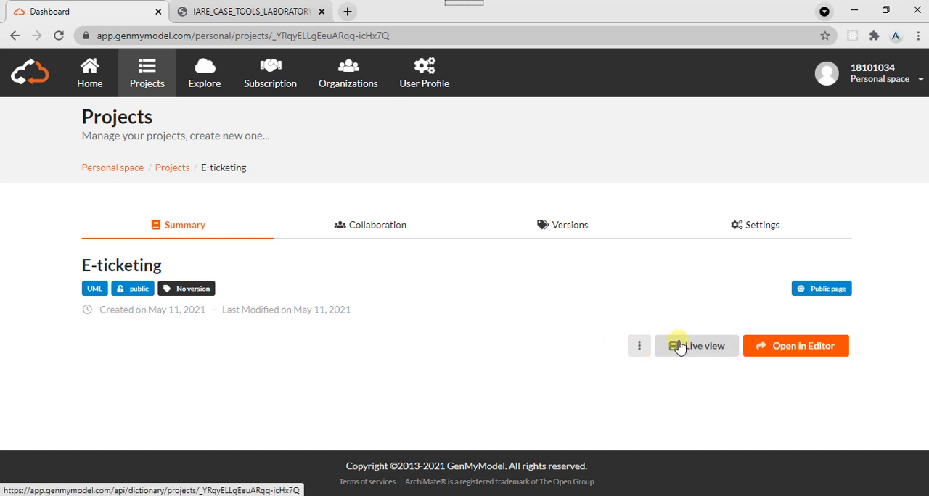
- Look over the additional actions for the E-ticketing project and open the project in the editor
click(640, 347)
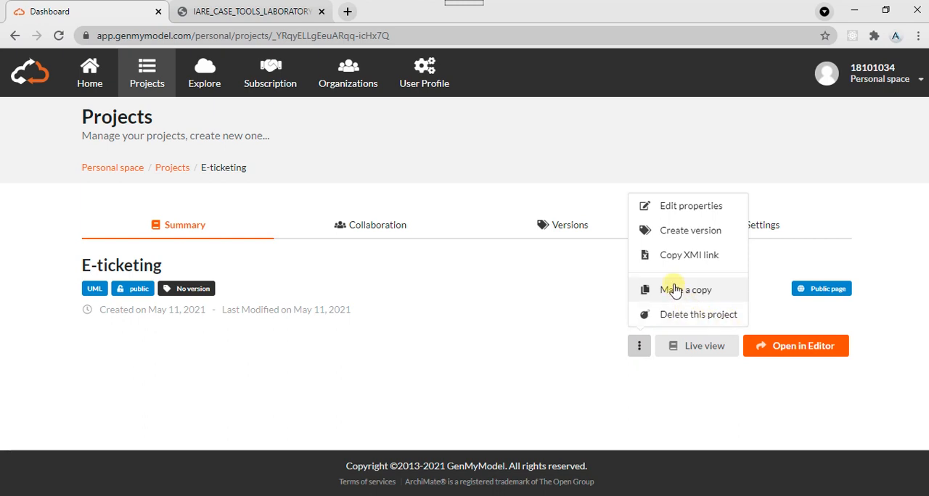
click(763, 293)
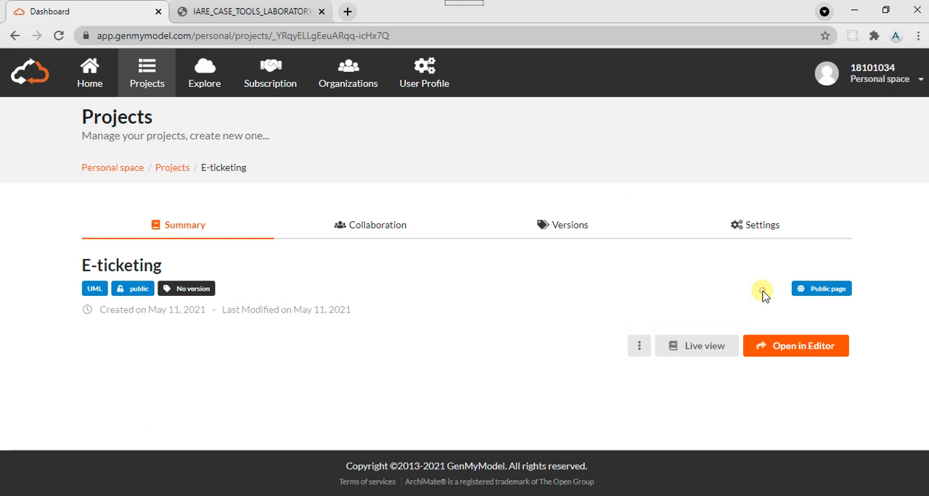
click(778, 361)
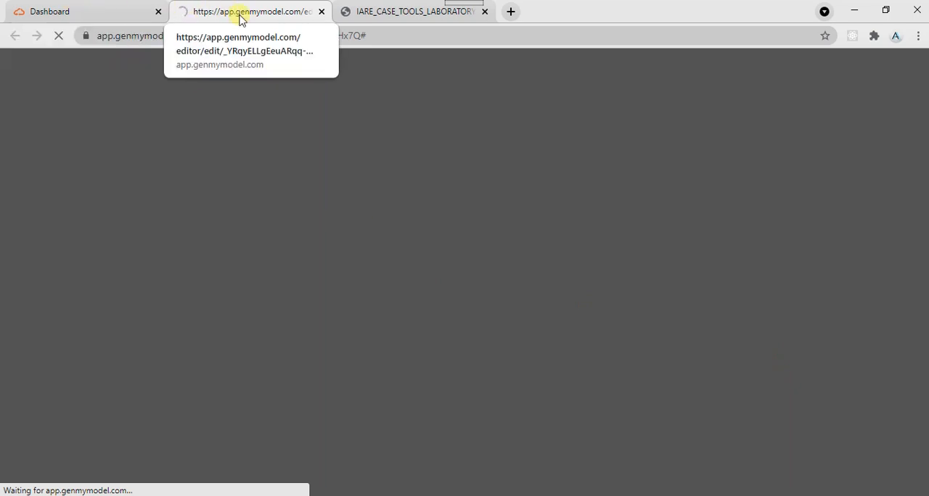
click(88, 20)
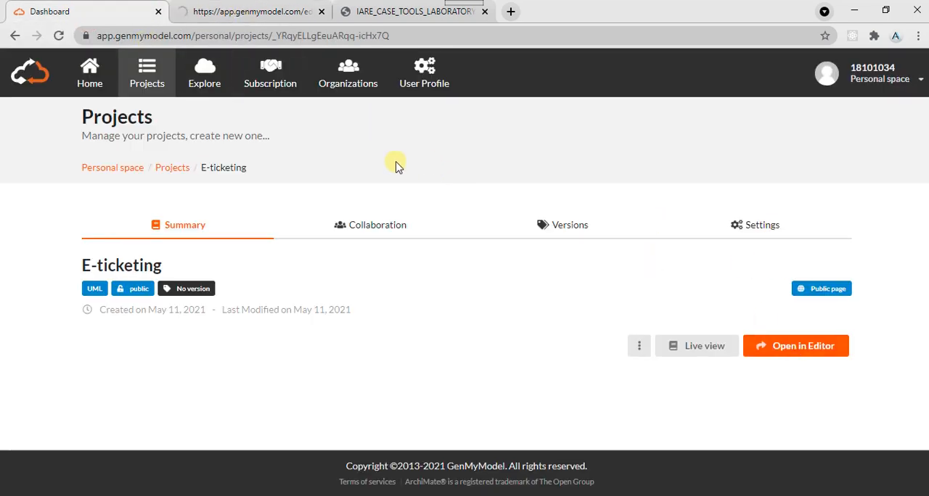
- Switch to the E-ticketing editor and examine its commands for new diagrams, exports, history, code generation, zoom and help
click(280, 16)
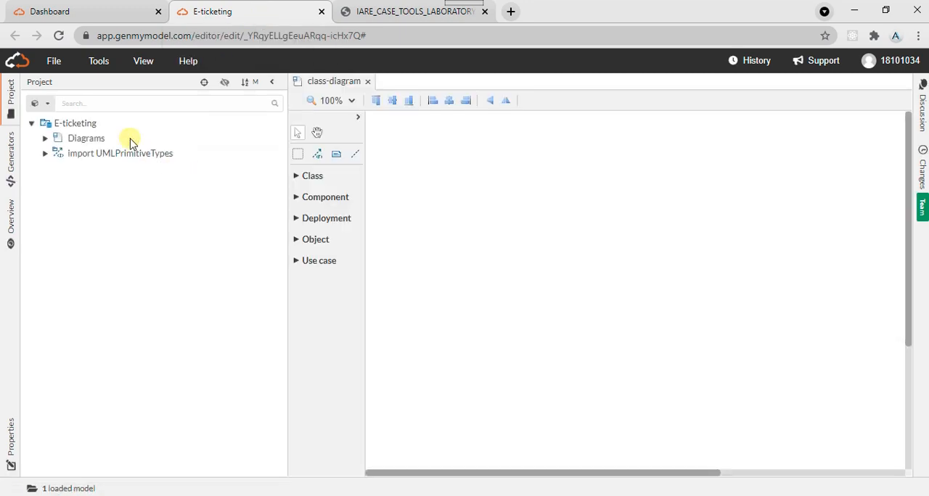
click(52, 62)
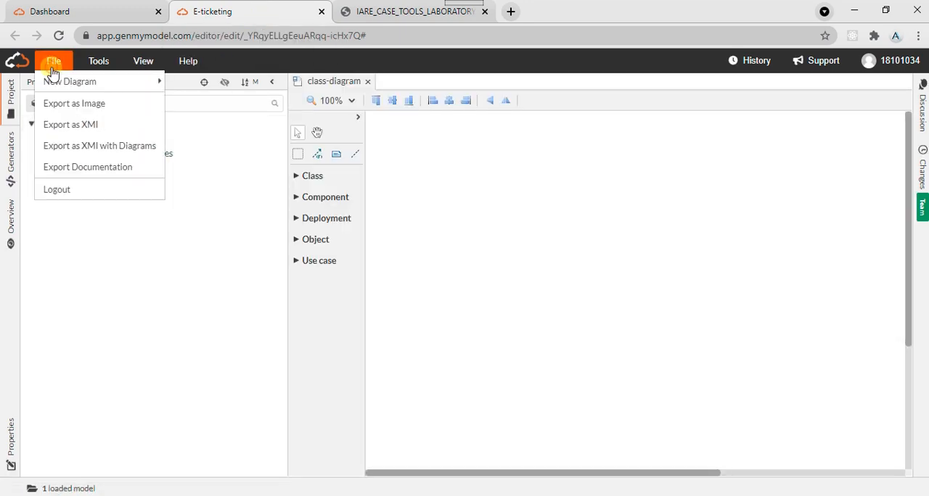
mouse_move(57, 82)
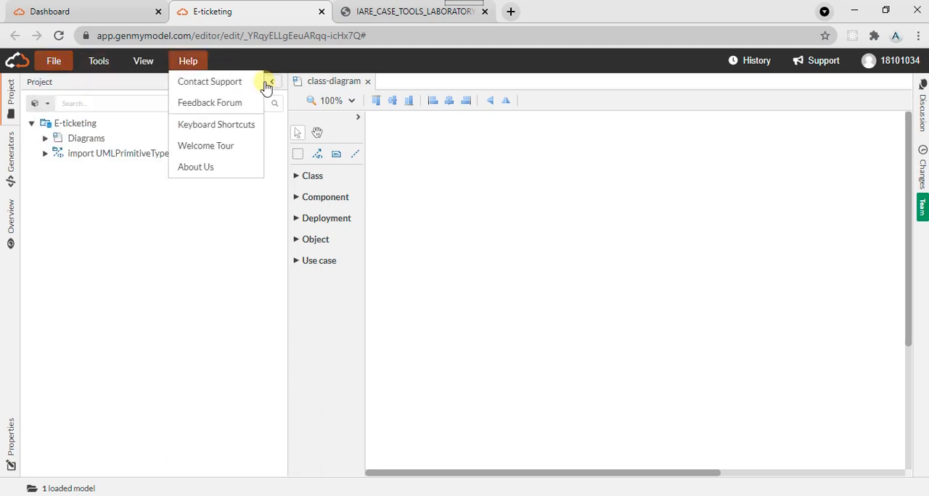
mouse_move(52, 62)
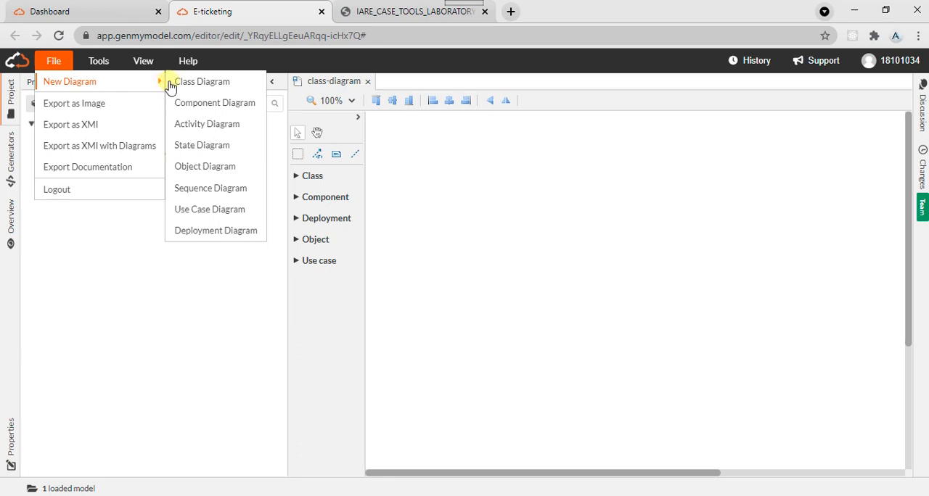
click(188, 61)
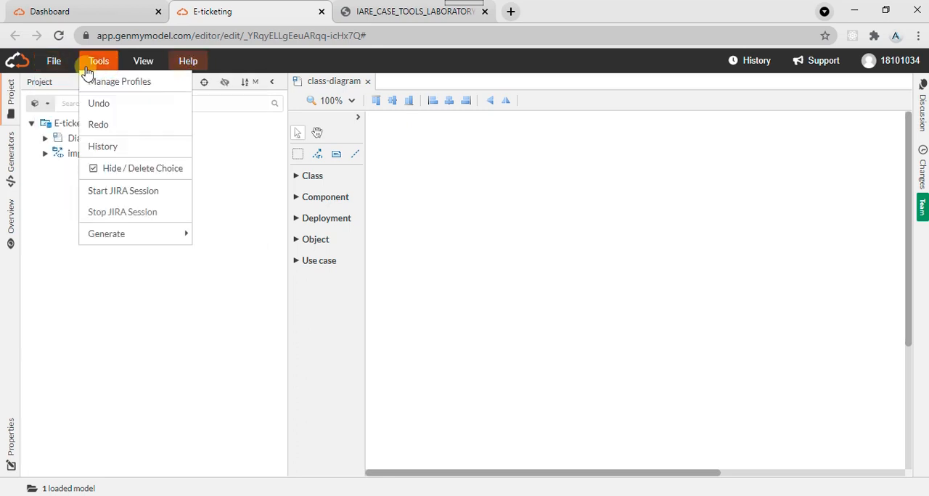
mouse_move(137, 90)
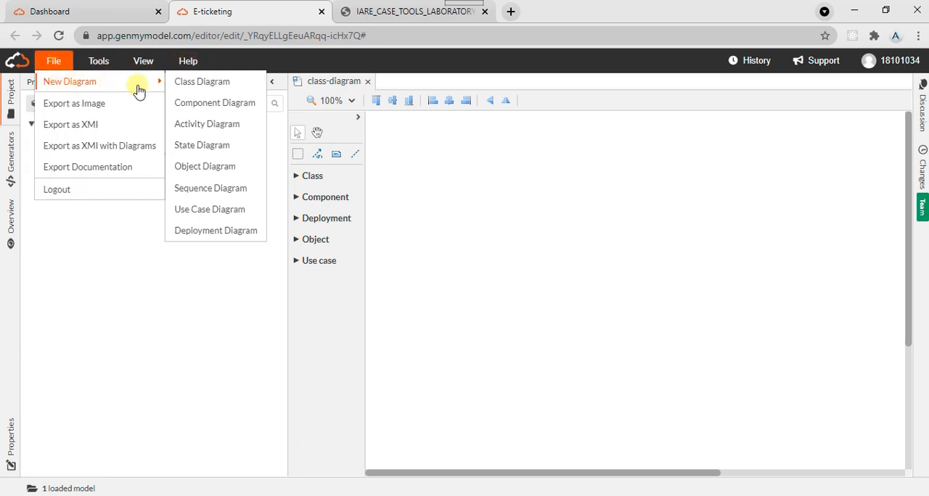
mouse_move(98, 67)
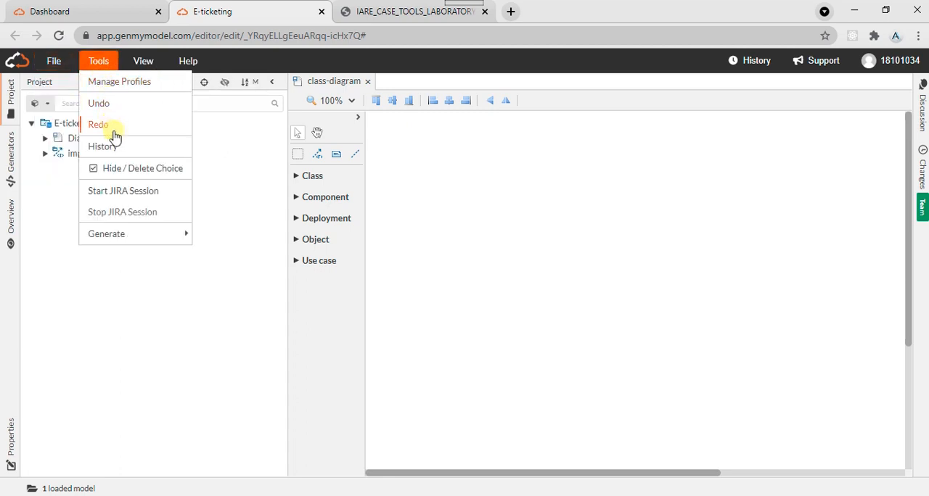
mouse_move(157, 70)
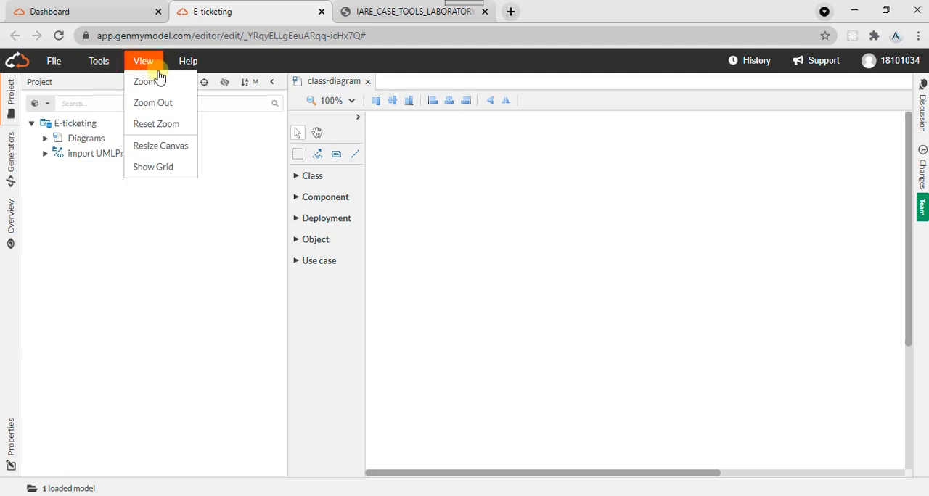
mouse_move(185, 73)
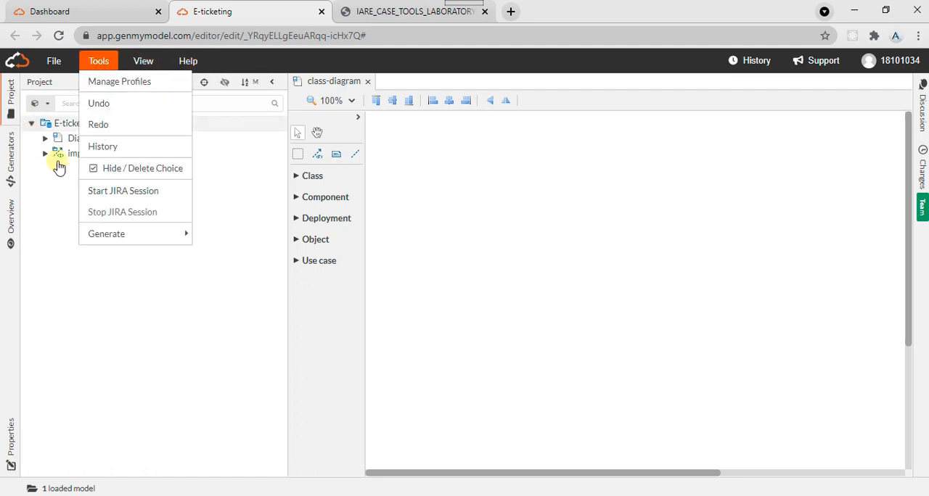
click(38, 227)
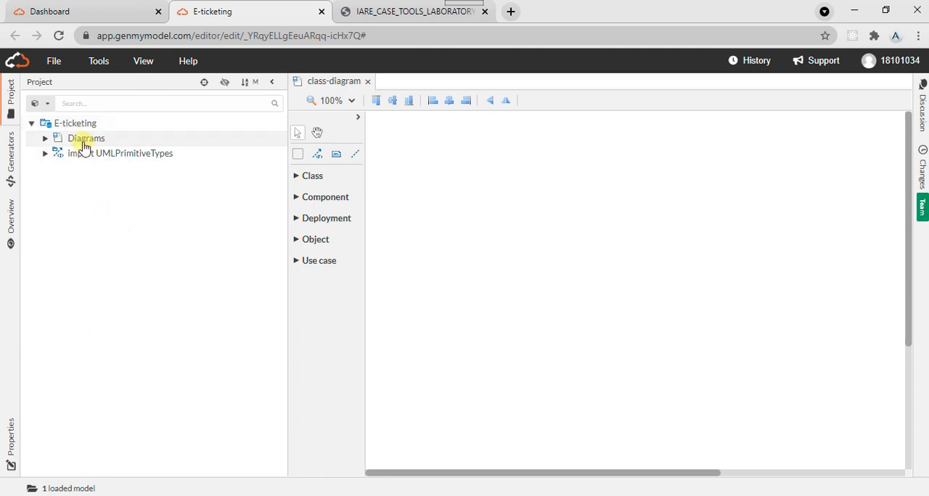
- Collapse and re-expand the E-ticketing project tree, and hide it from view
click(33, 125)
click(33, 125)
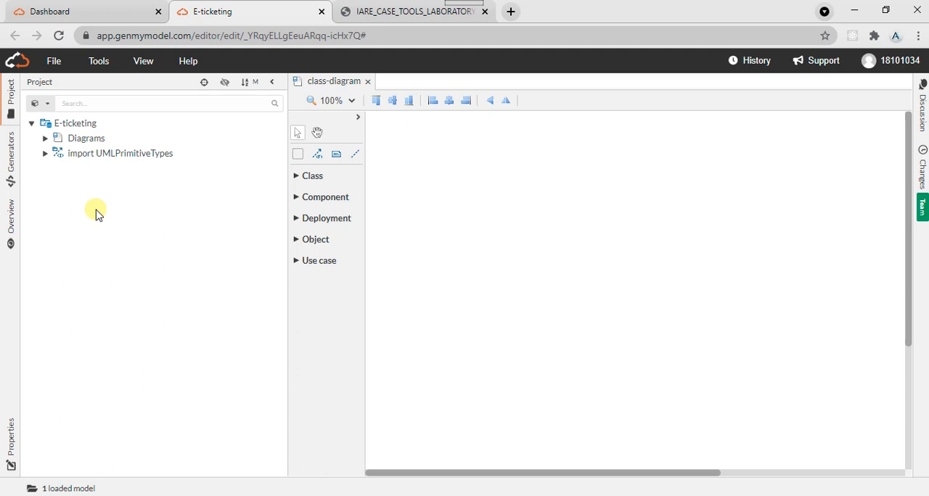
click(9, 116)
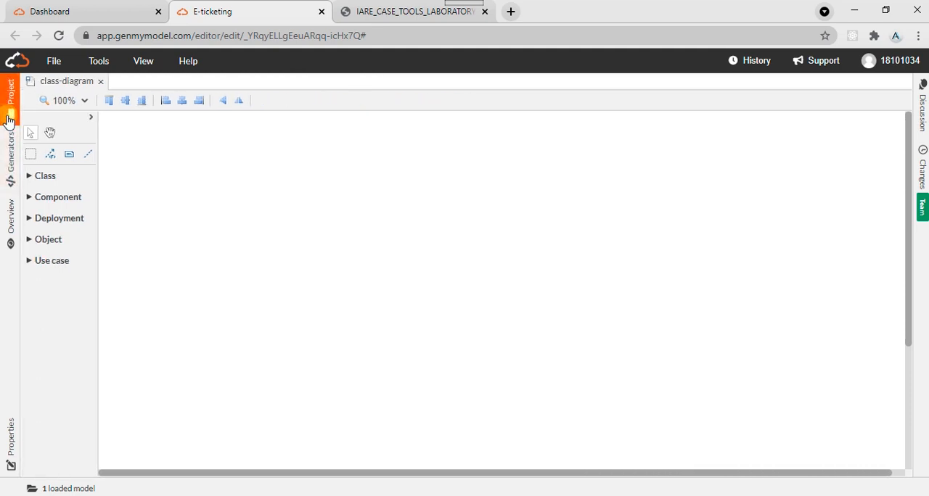
- Look over the generators area with its My Generators and Sample generators folders
click(10, 156)
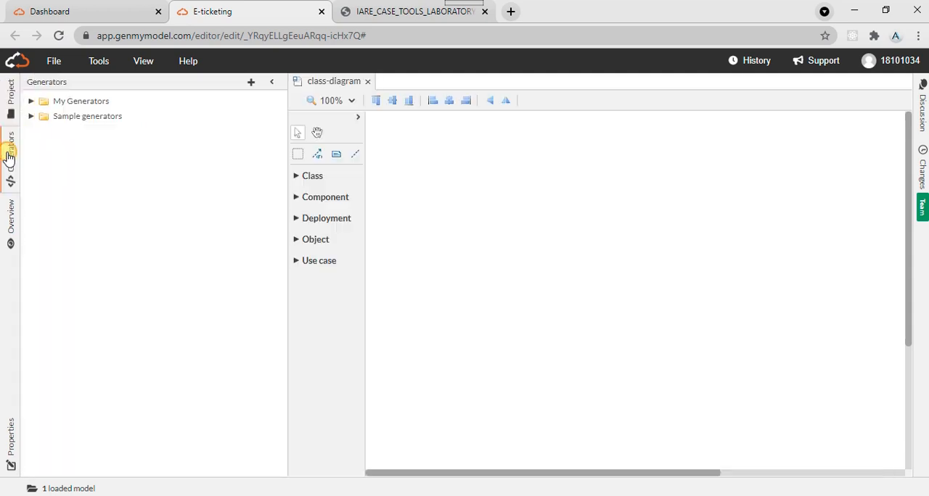
click(69, 102)
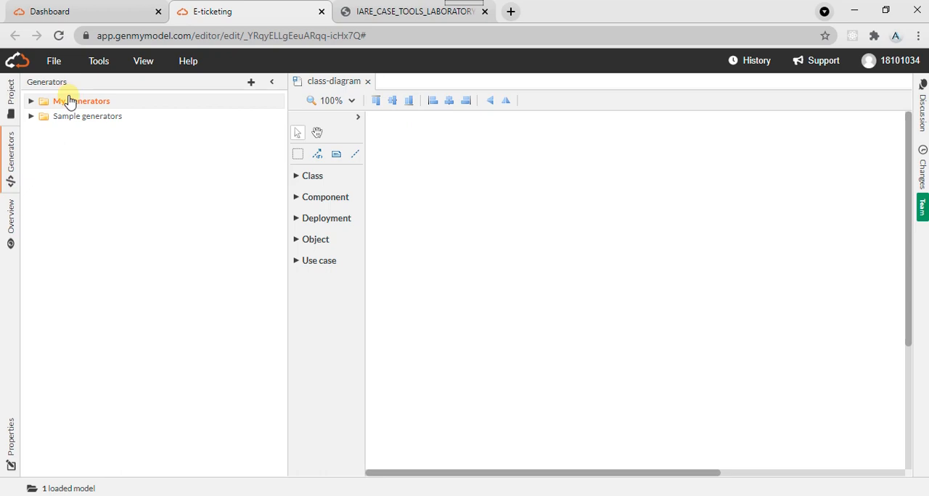
click(76, 117)
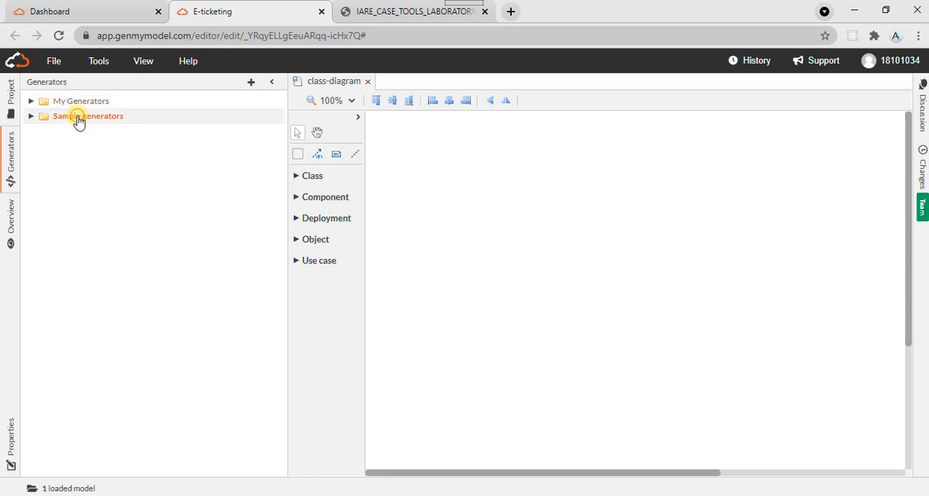
click(9, 183)
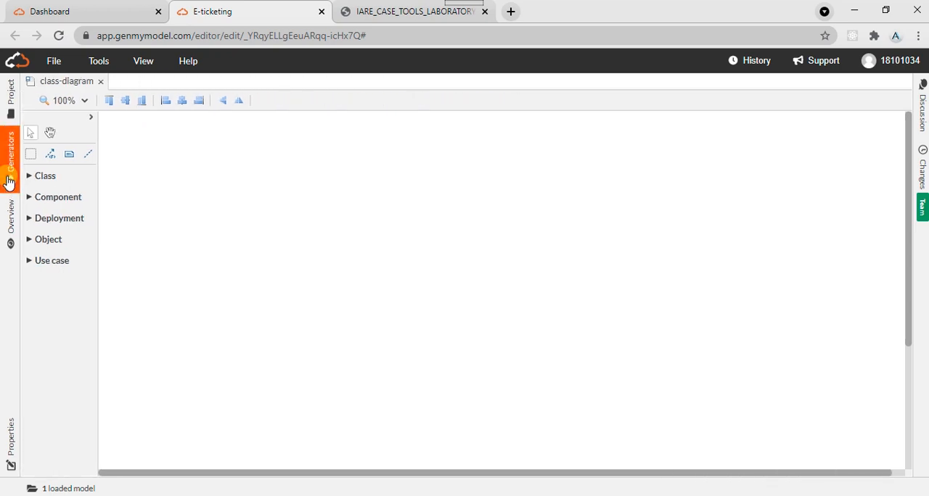
click(9, 183)
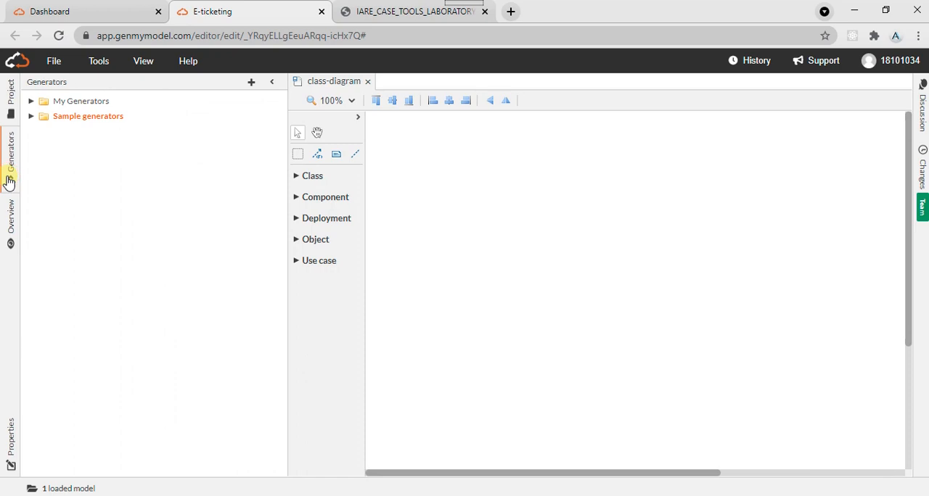
click(9, 183)
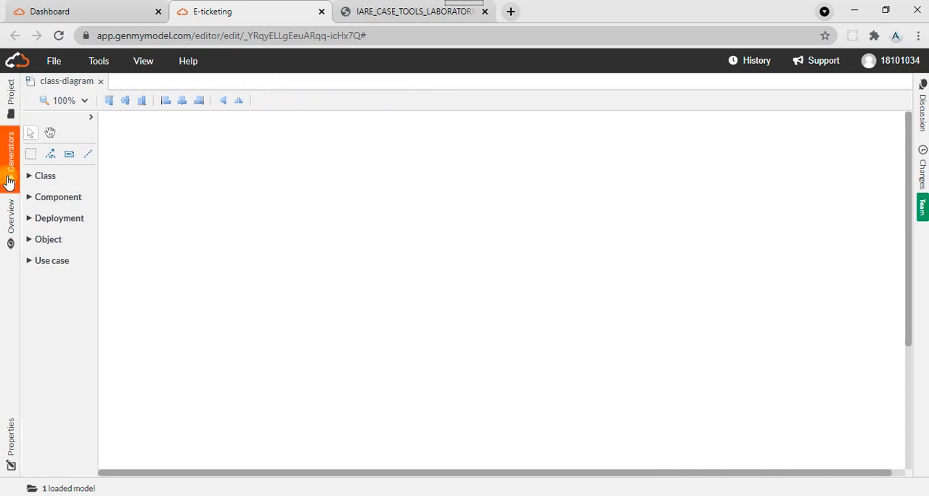
click(9, 183)
click(59, 102)
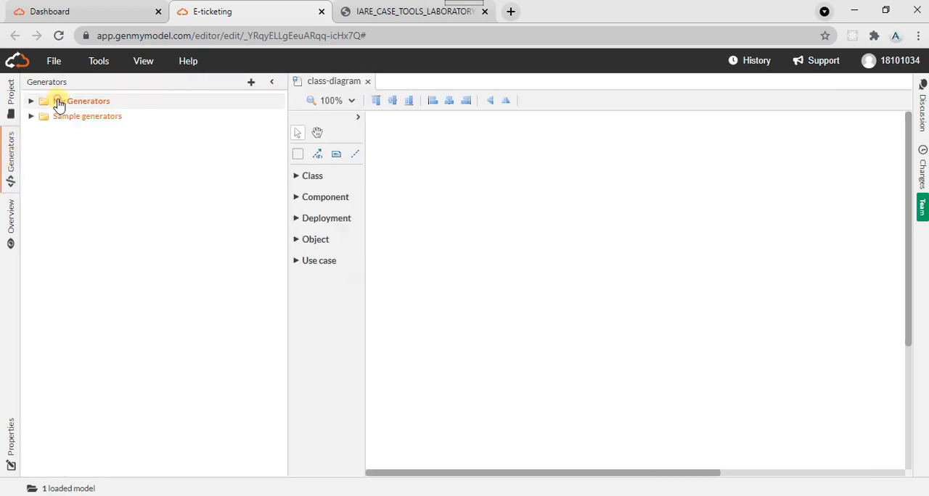
- Check which languages are offered for generating code from the model
click(56, 61)
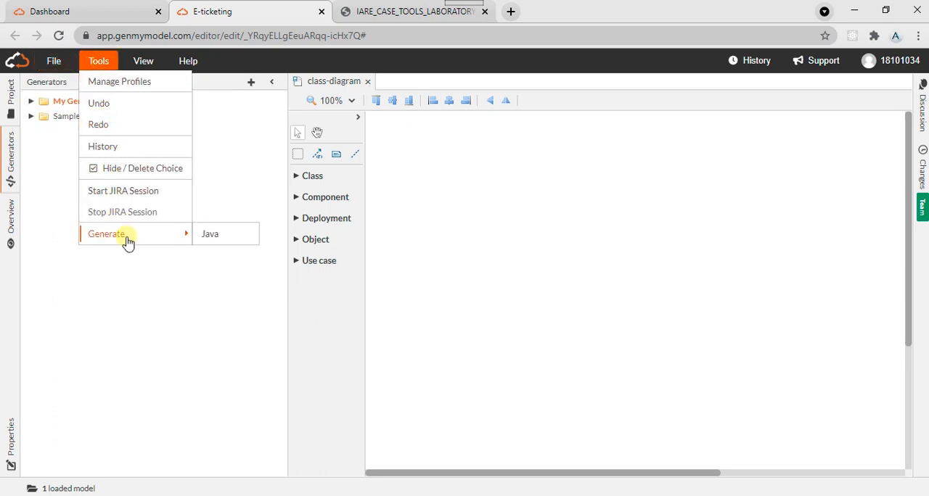
click(126, 237)
click(98, 61)
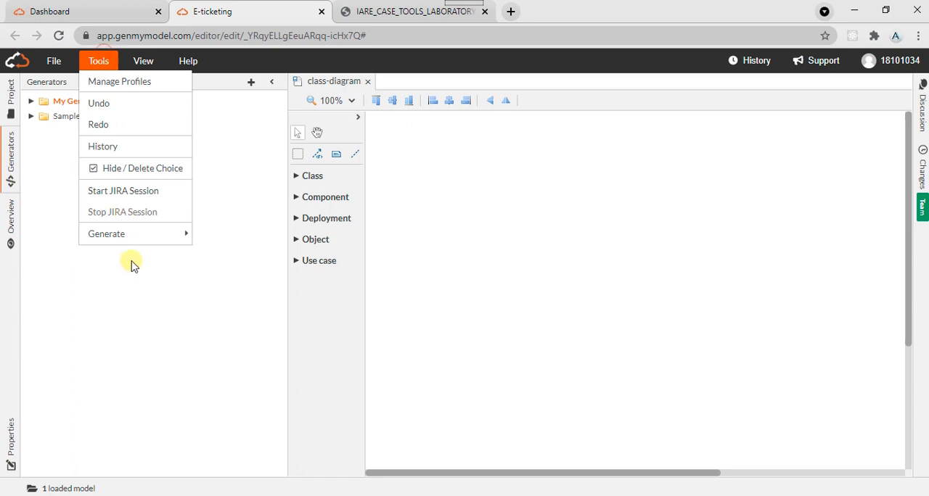
mouse_move(180, 233)
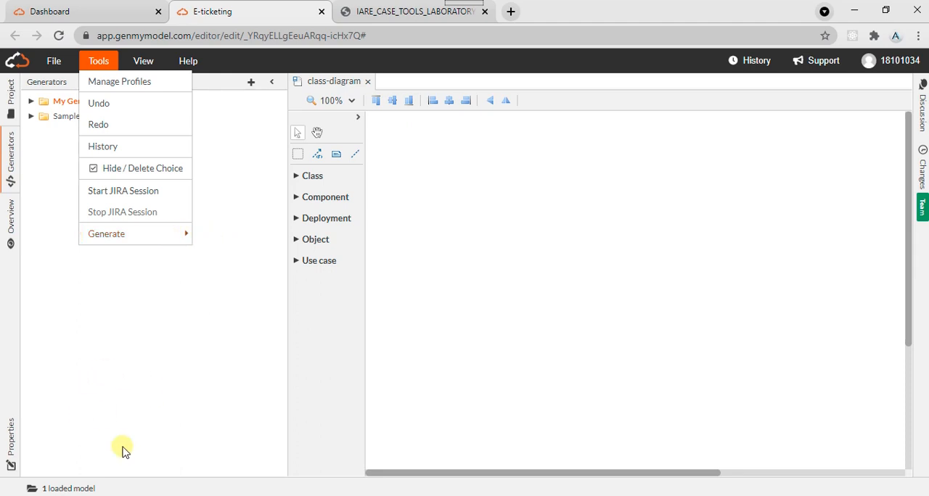
click(115, 405)
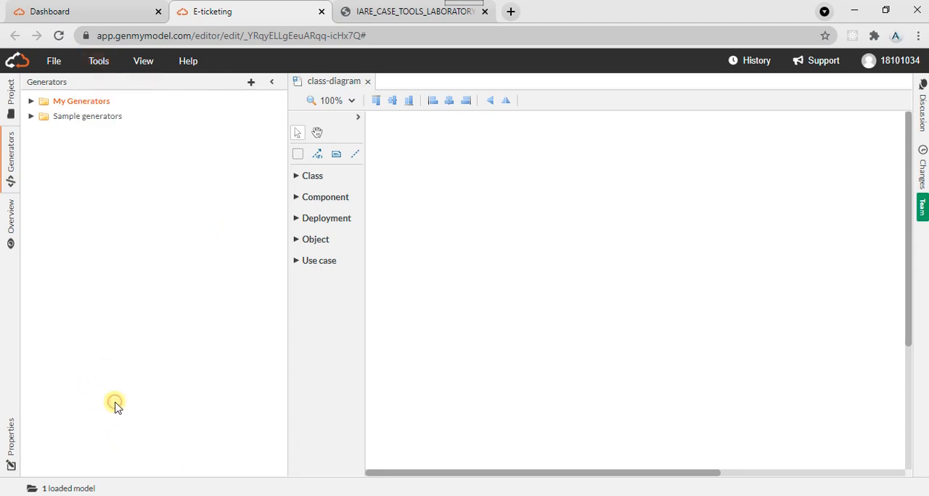
- View the canvas overview and inspect the class diagram's name and visibility properties, closing both views
click(6, 230)
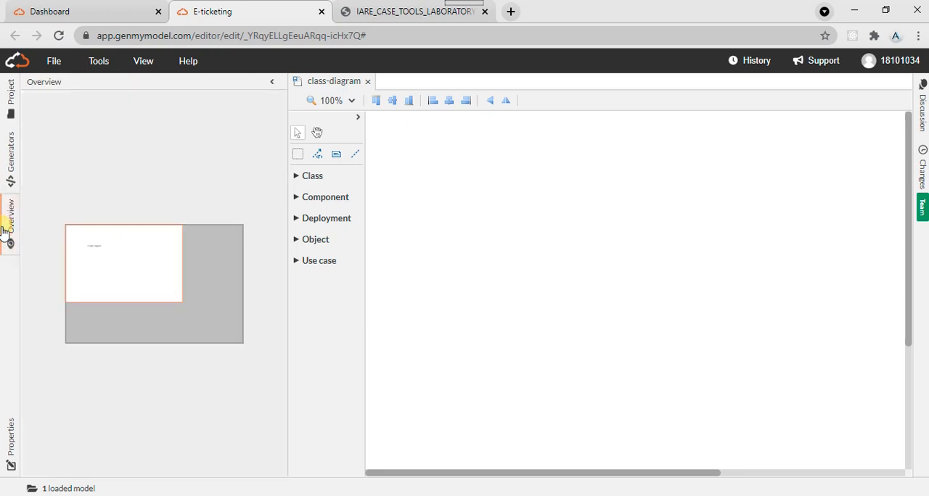
click(3, 231)
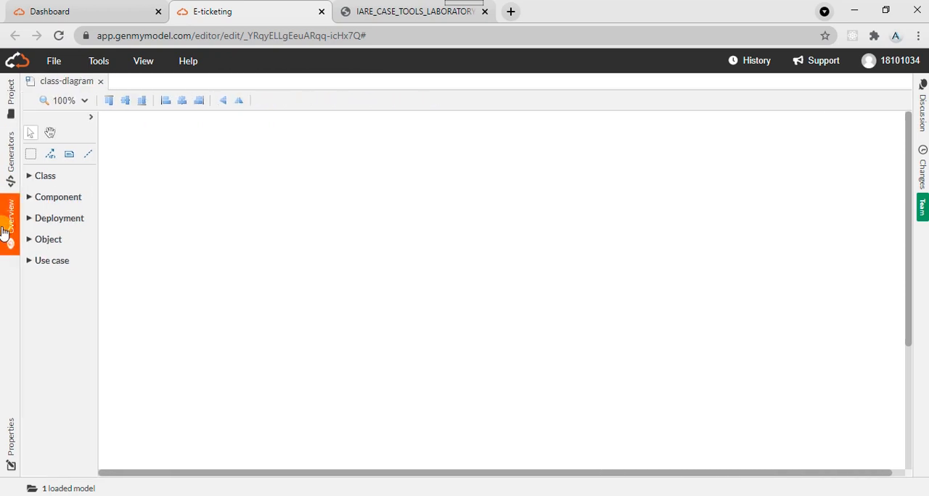
click(7, 441)
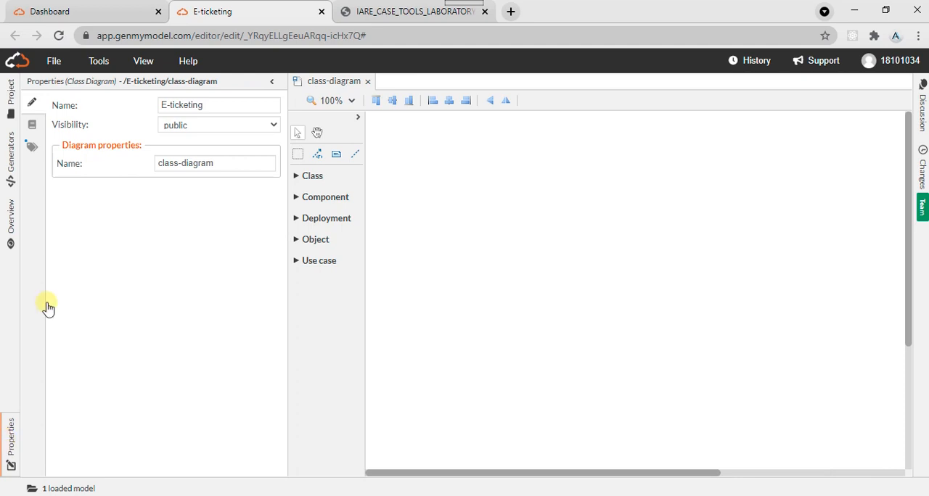
click(187, 127)
click(187, 128)
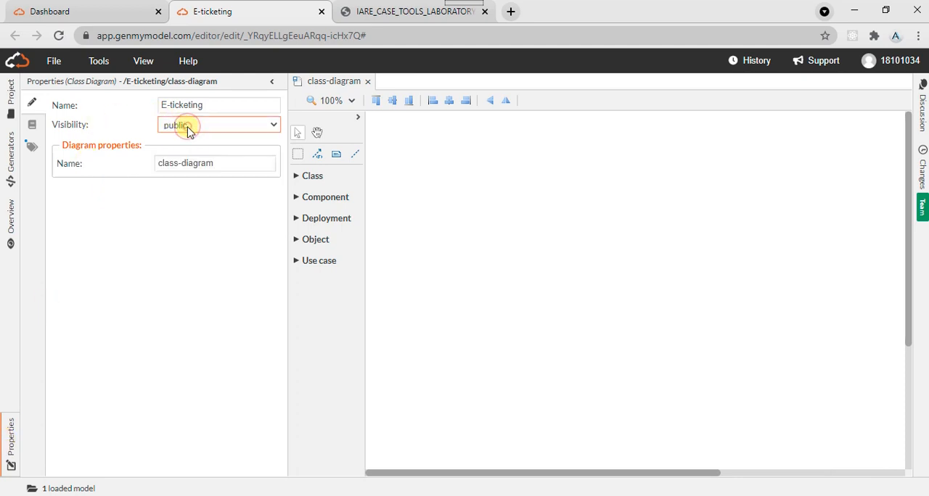
click(210, 106)
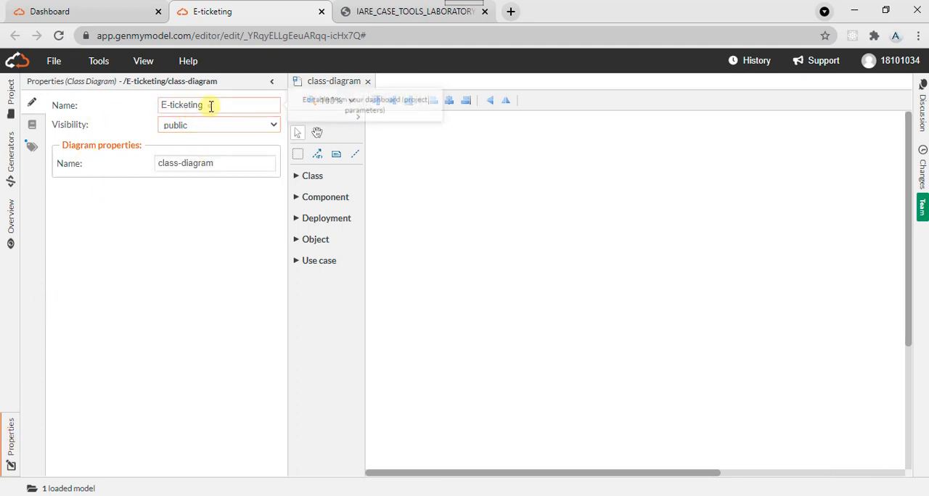
double_click(211, 106)
click(210, 106)
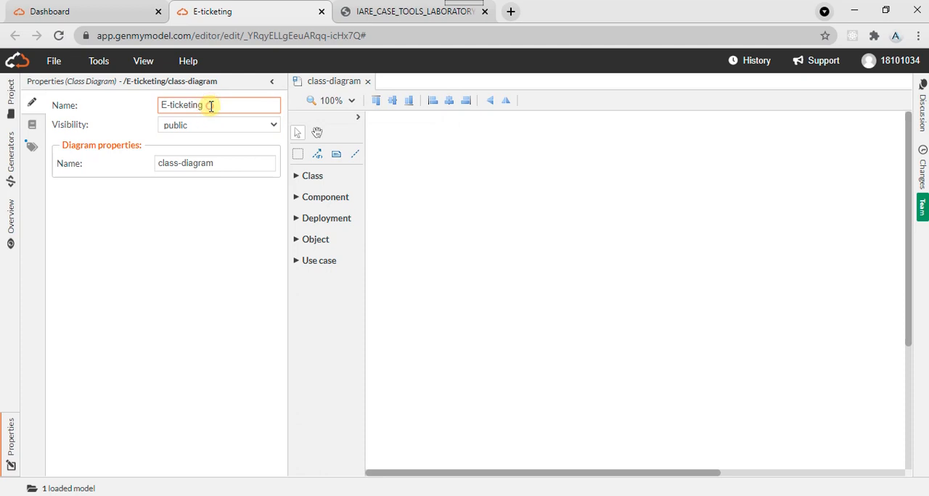
click(198, 184)
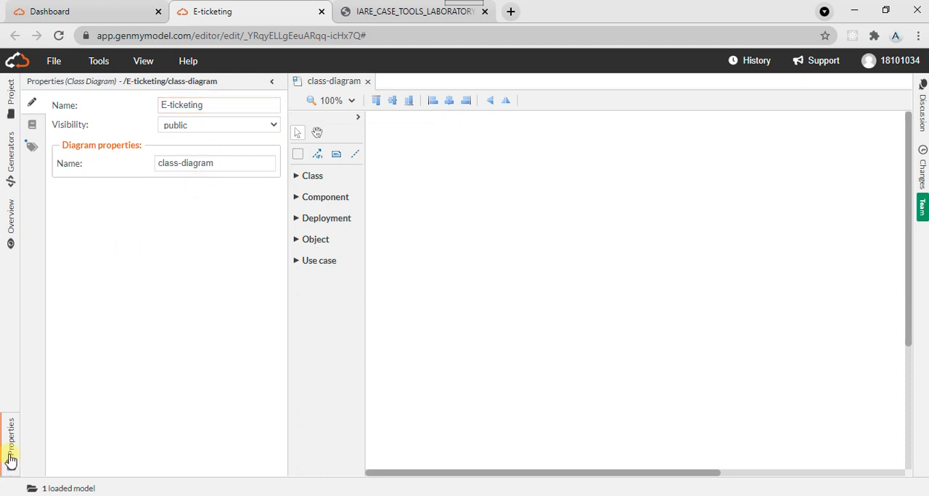
click(10, 463)
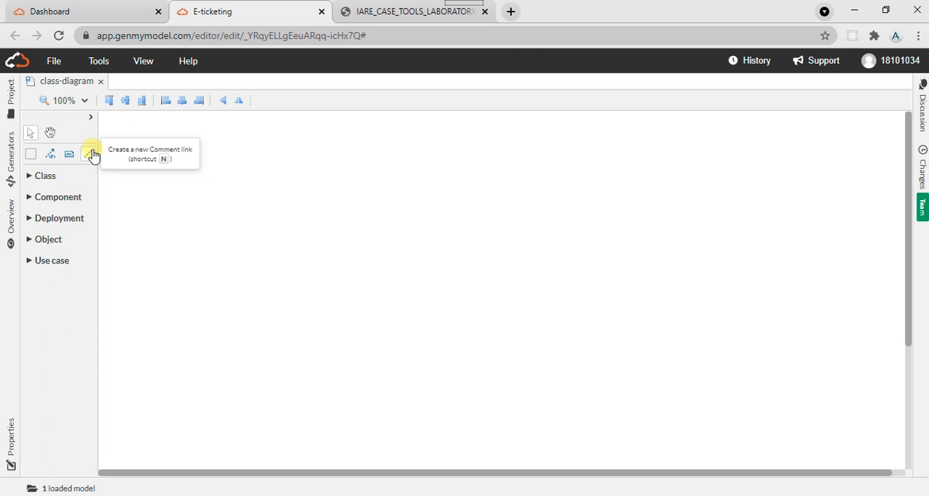
- Add a new Use Case Diagram to the E-ticketing project
click(54, 61)
click(99, 61)
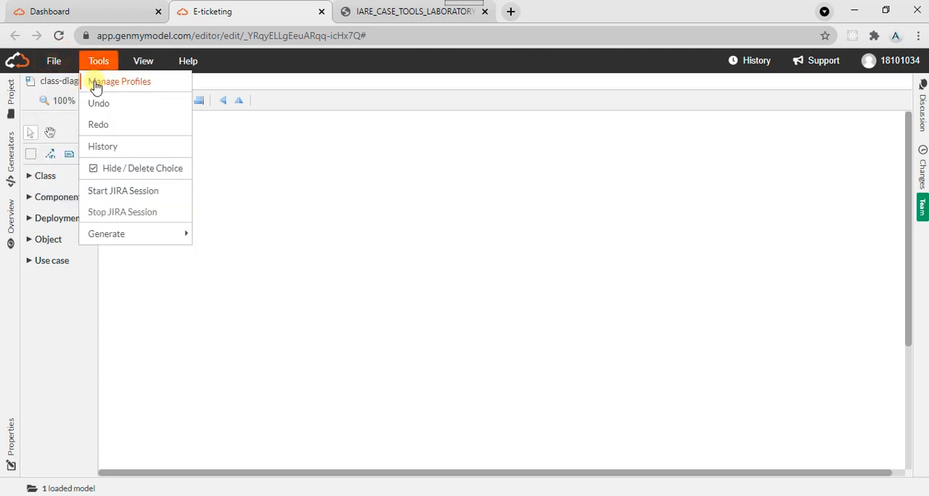
click(54, 61)
mouse_move(64, 80)
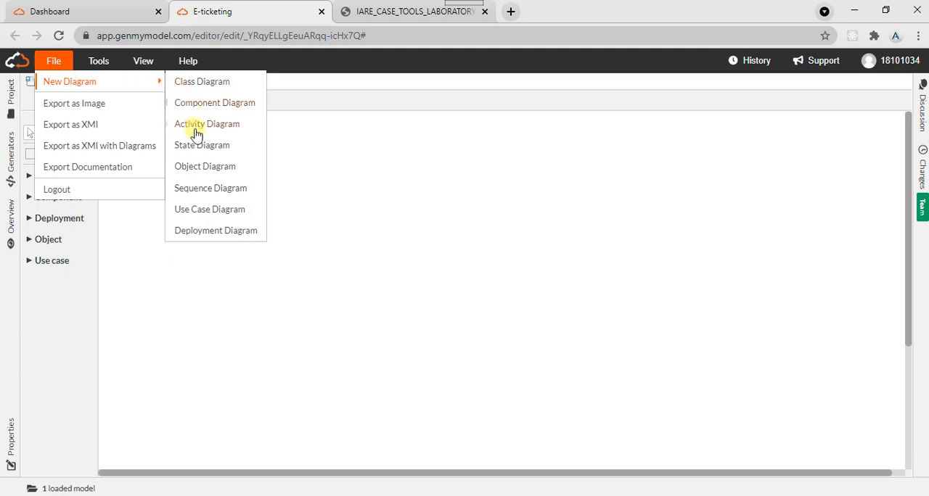
click(219, 210)
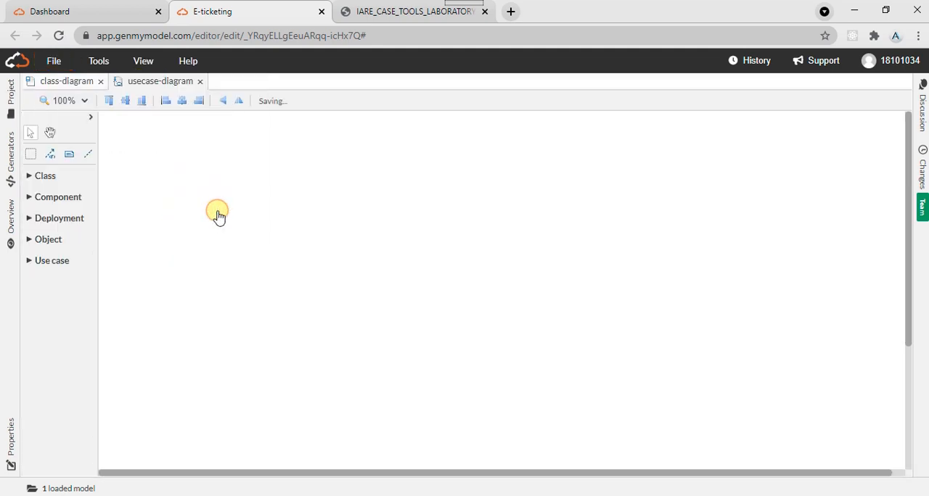
- Consult the use case diagram on page 22 of IARE_CASE_TOOLS_LABORATORY_LAB_MANUAL.pdf and return to the E-ticketing editor
click(387, 7)
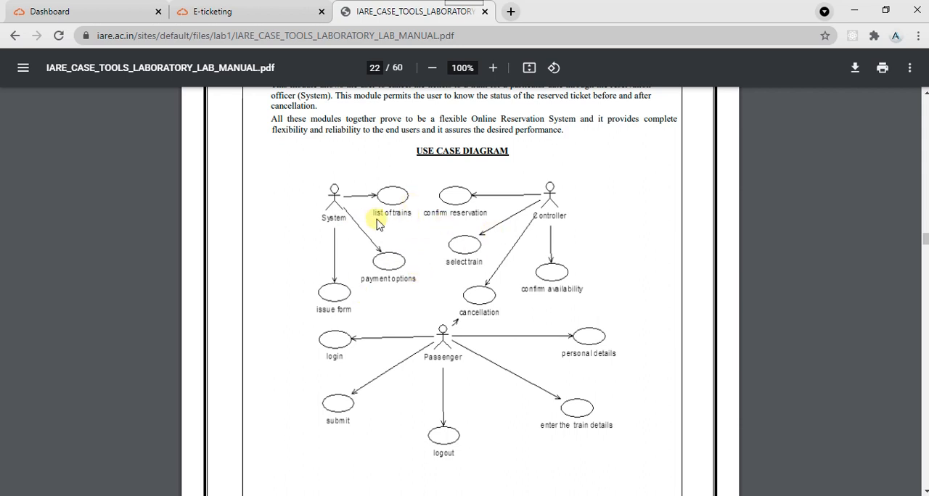
click(263, 26)
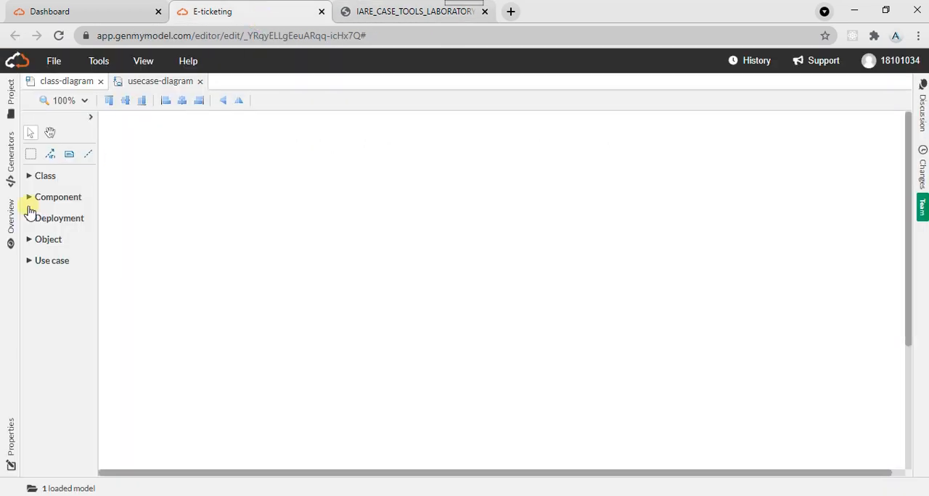
- Look through the Class, Deployment and Use case tool groups, leaving only the Use case group expanded
click(46, 175)
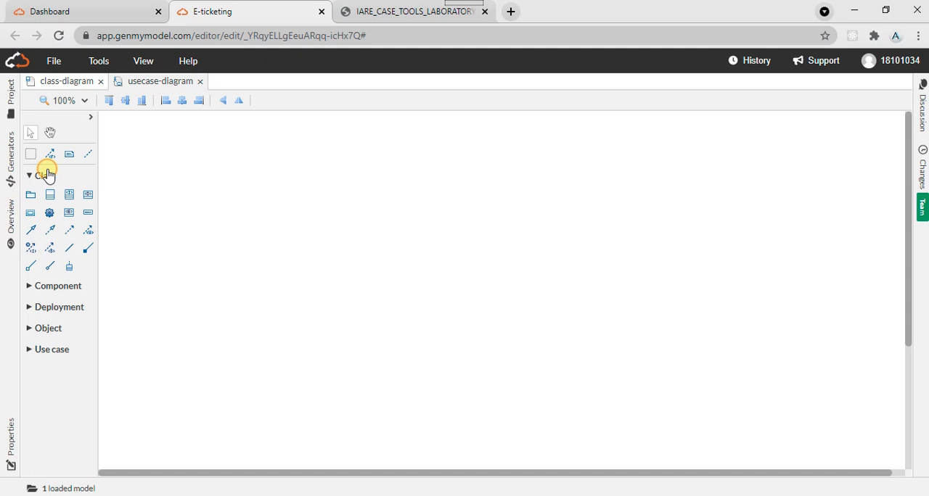
click(60, 308)
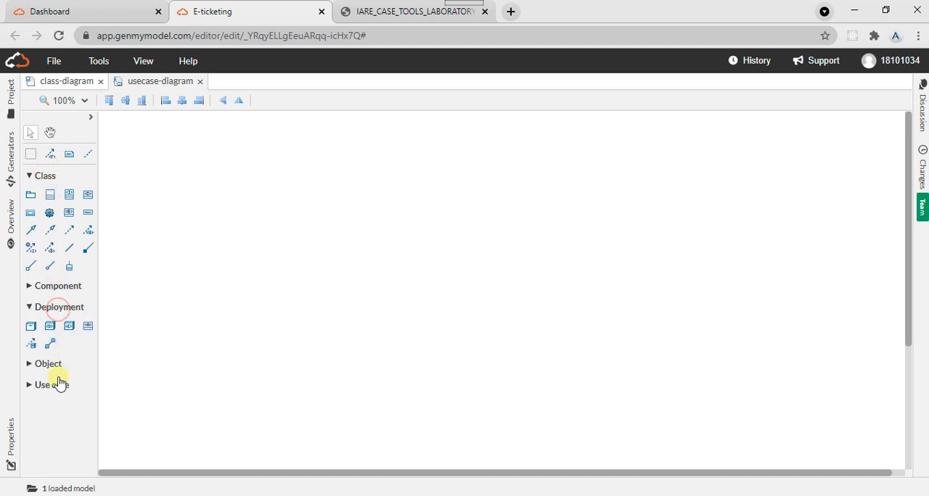
click(58, 389)
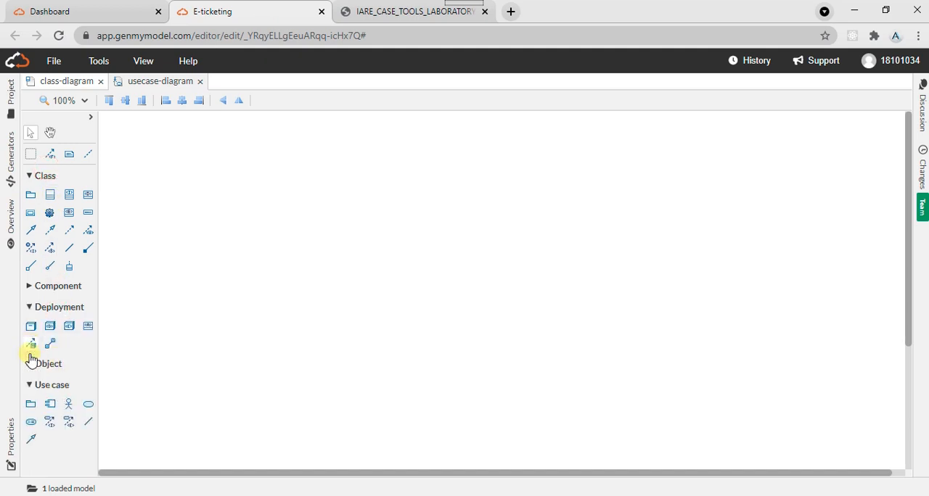
click(29, 307)
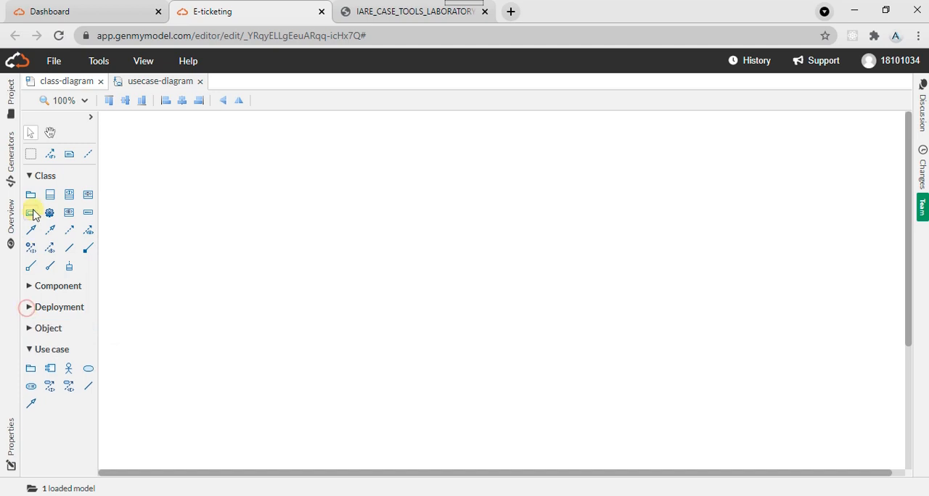
click(29, 180)
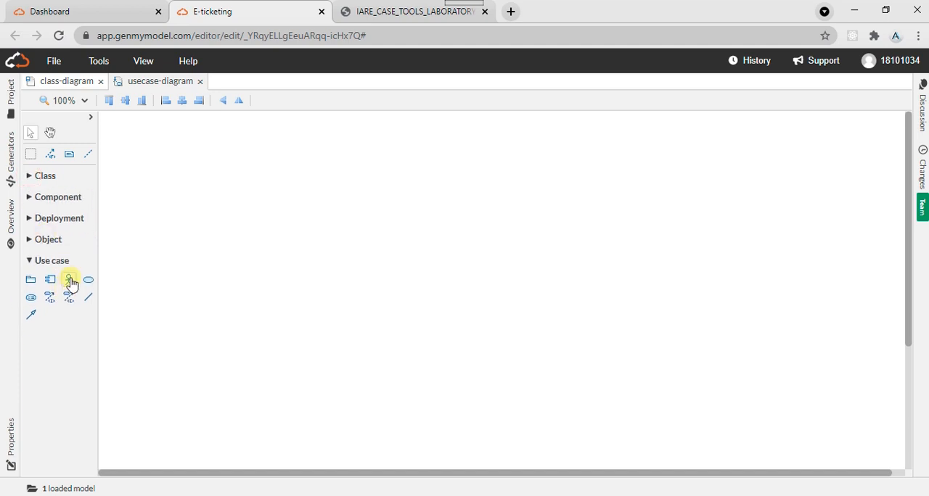
- Place the first actor in the upper-left area of the use case diagram and one use case beside it, following the lab manual
click(70, 281)
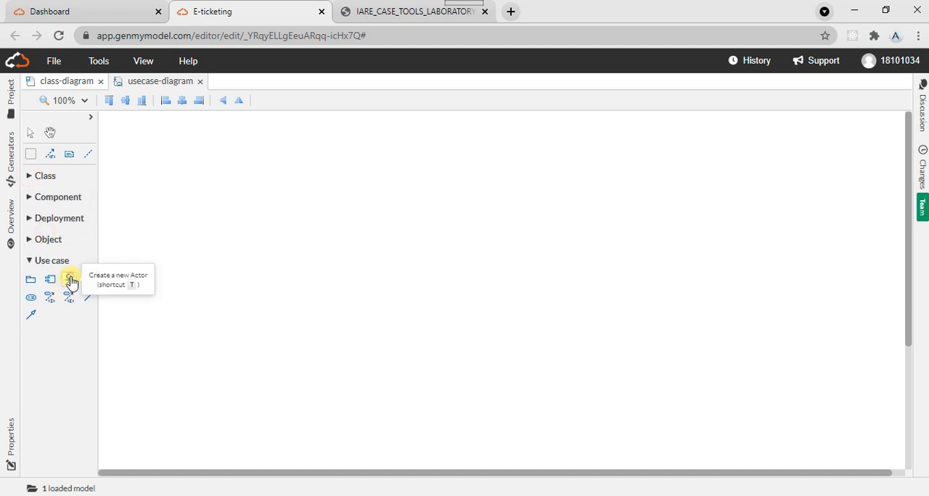
click(244, 163)
click(383, 11)
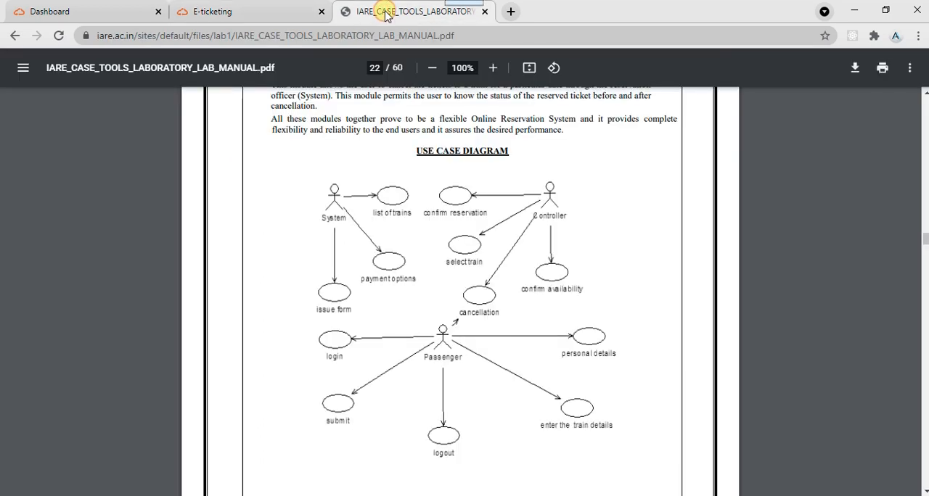
click(255, 13)
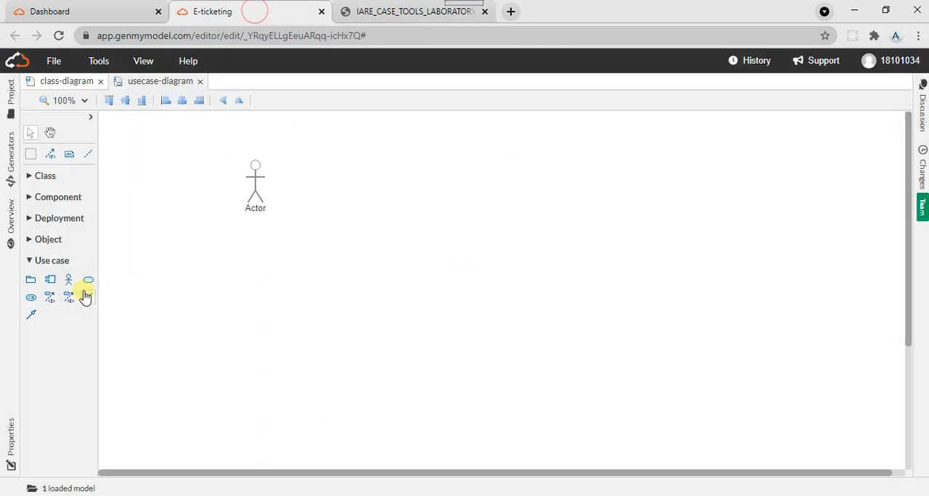
click(378, 180)
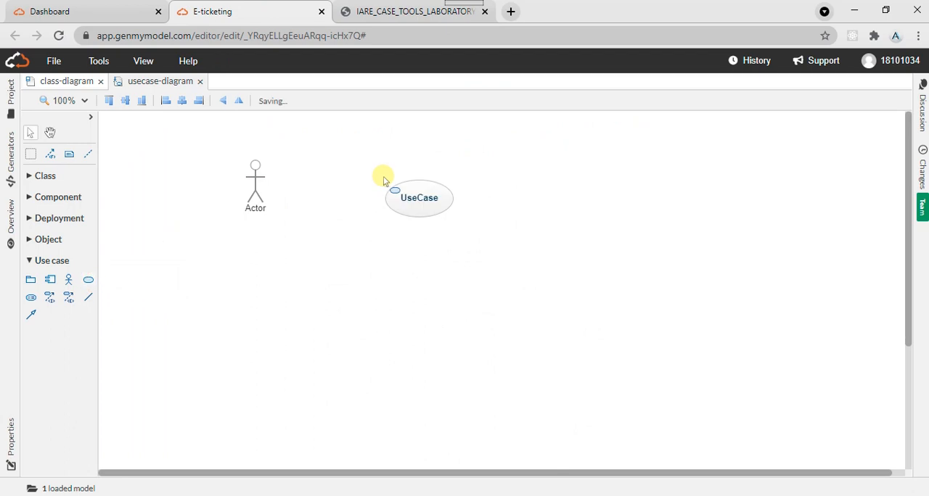
- Consult the lab manual's diagram and add a second use case and a second actor on the diagram's right side
click(407, 11)
click(253, 6)
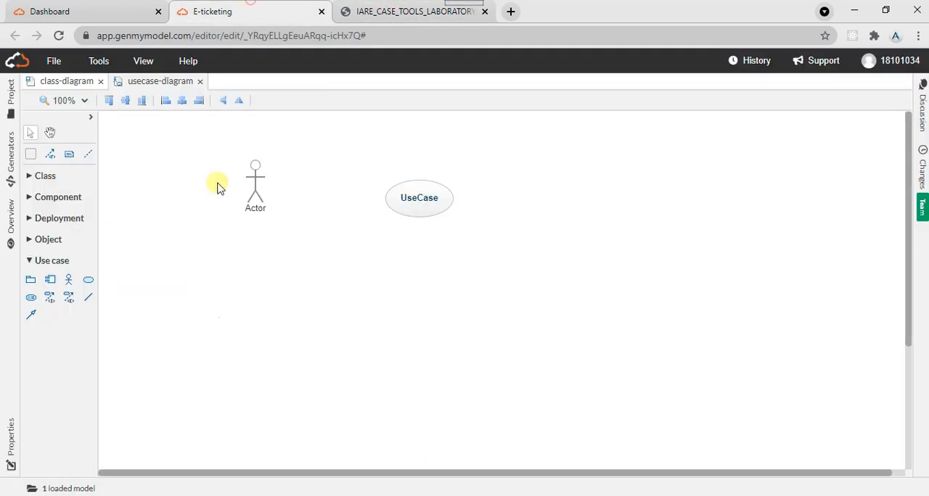
click(90, 283)
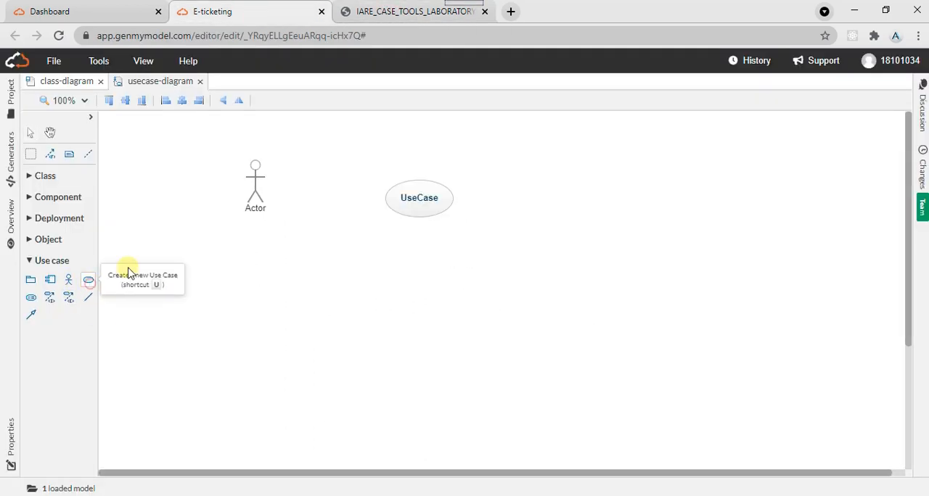
click(583, 215)
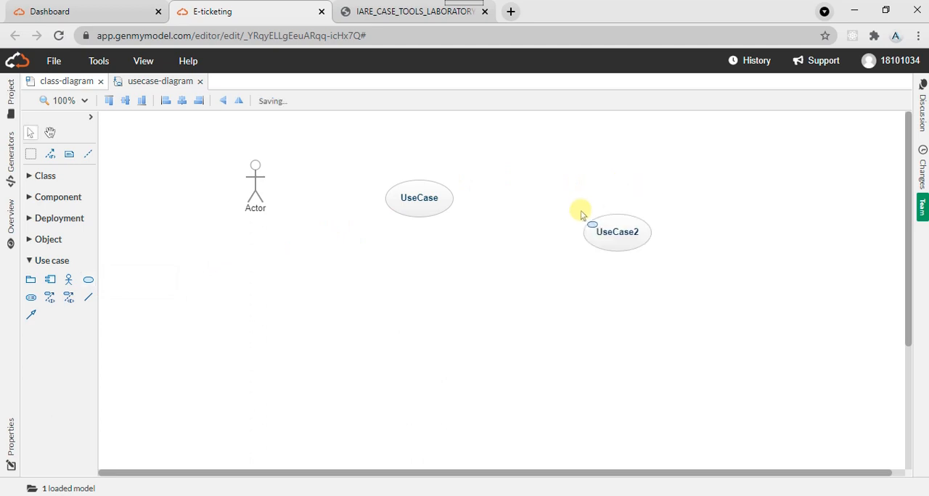
click(69, 282)
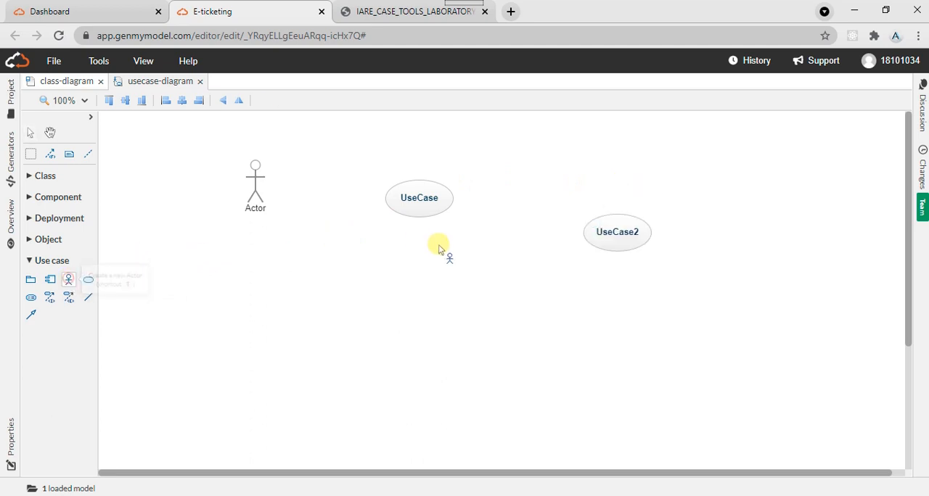
click(743, 178)
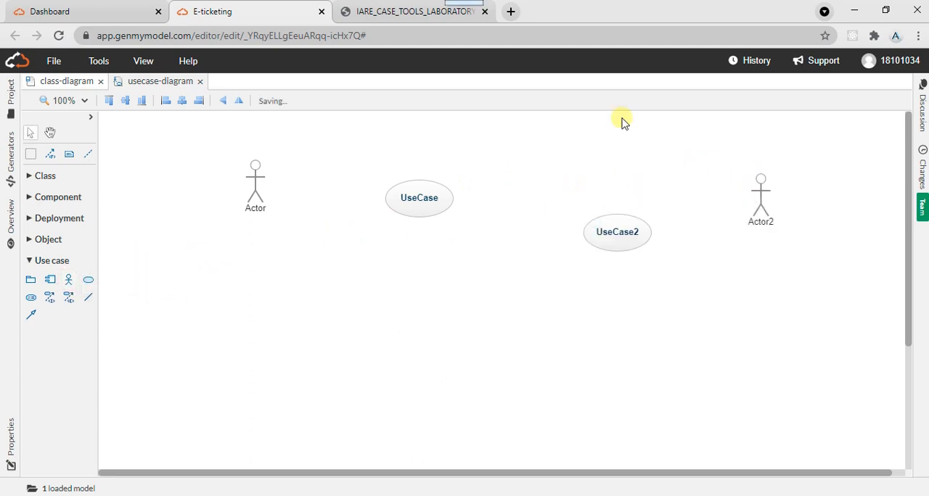
- Recheck the lab manual's diagram and add two more use cases below the first actor
click(389, 9)
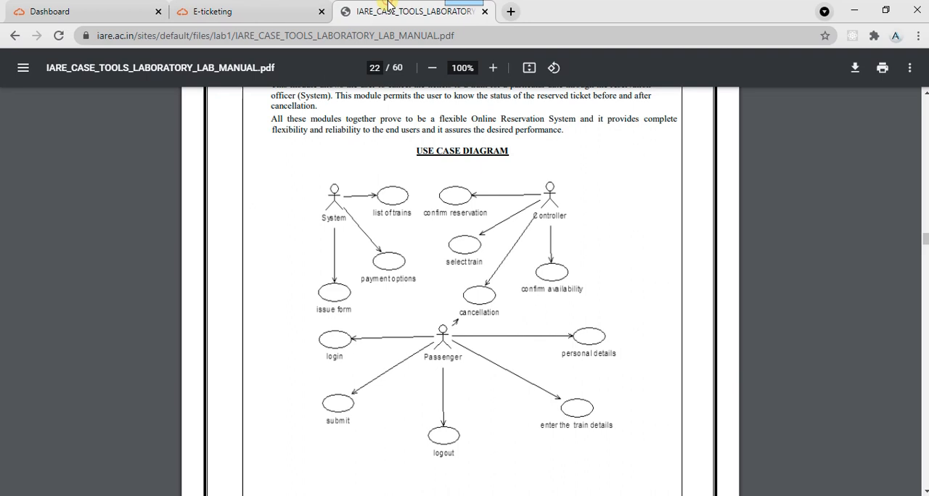
click(226, 15)
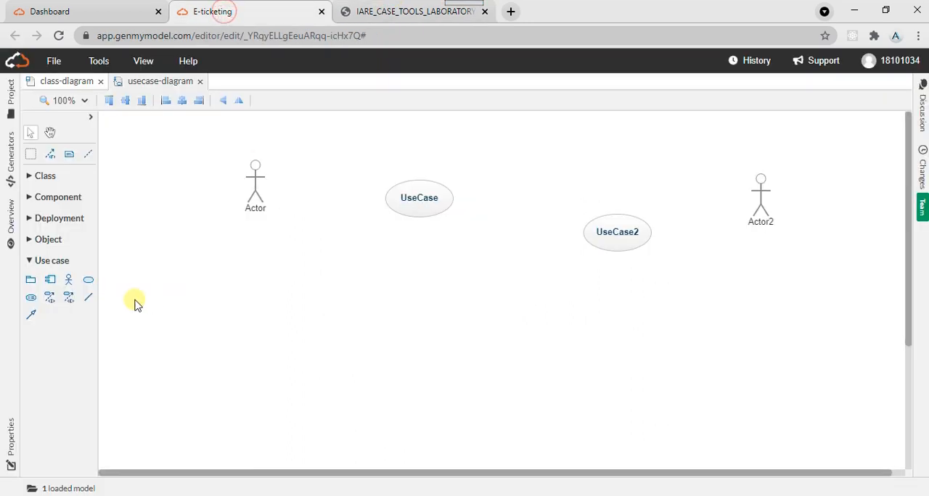
click(88, 282)
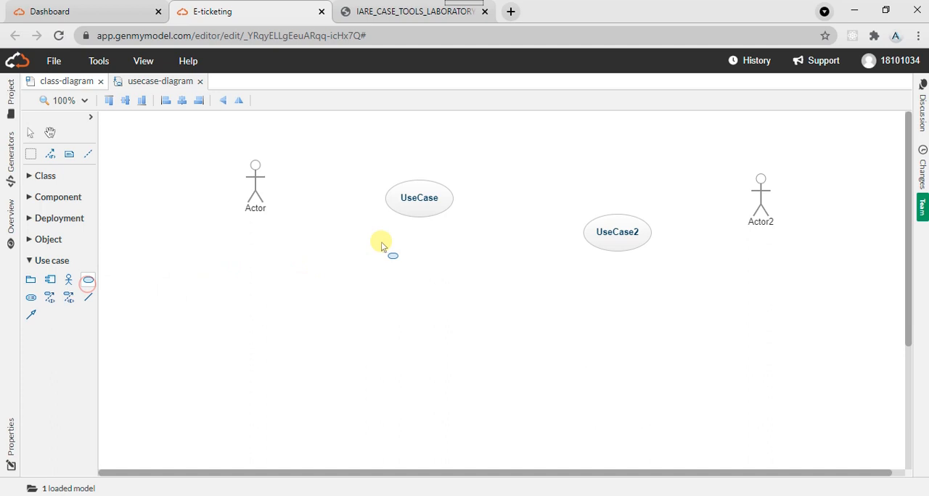
click(338, 251)
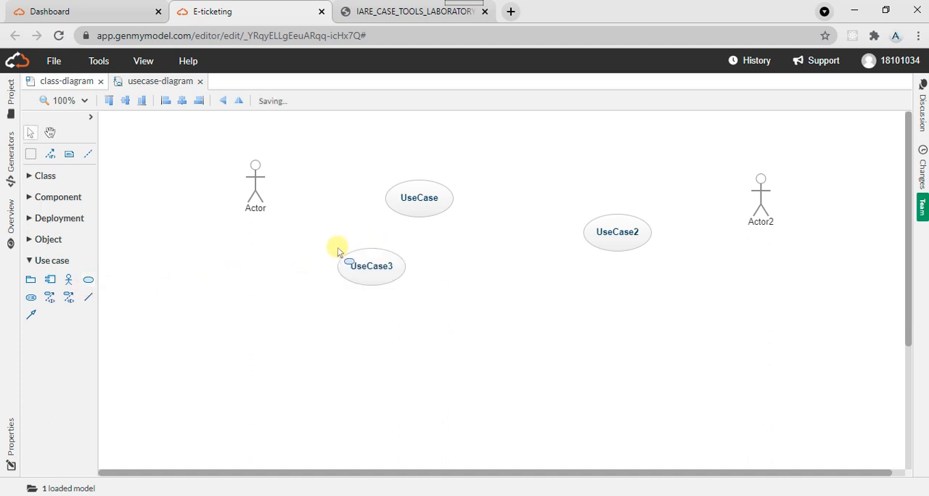
click(87, 281)
click(256, 277)
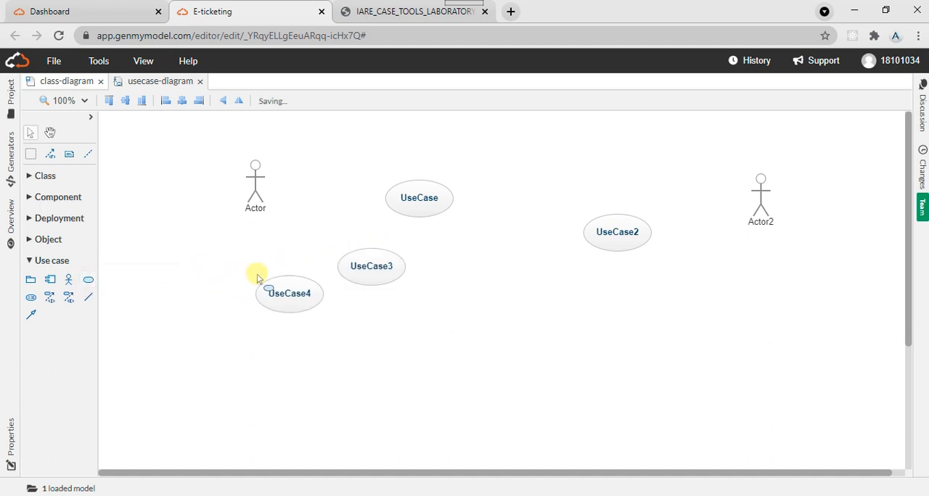
- Add three more use cases around the second actor, one above the existing use case and two below the actor
click(88, 282)
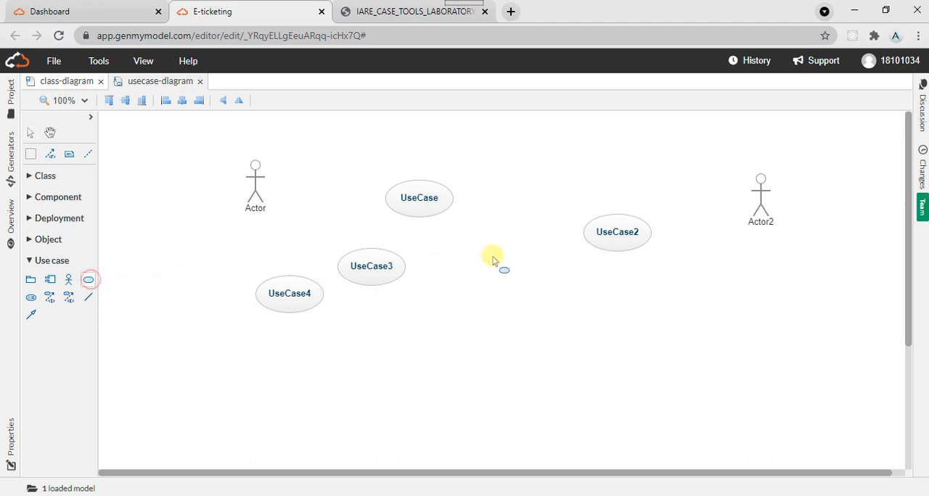
click(618, 155)
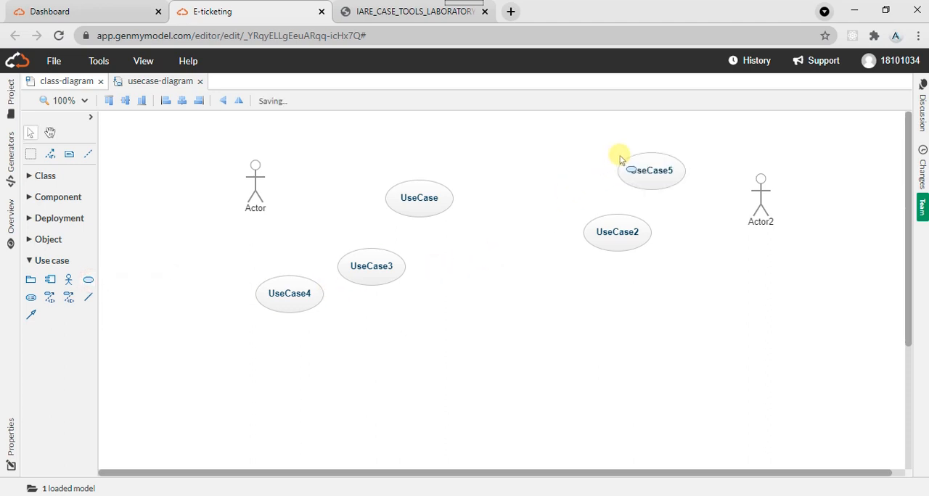
click(87, 282)
click(734, 270)
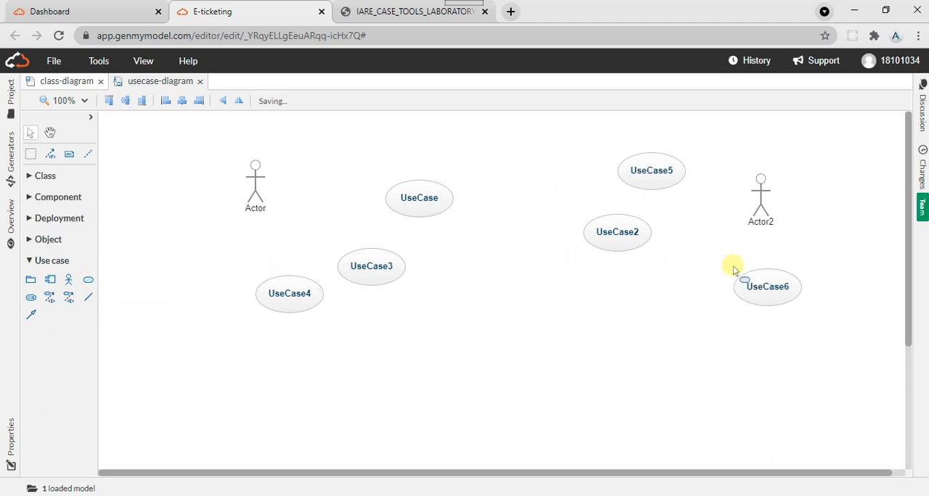
click(87, 283)
click(682, 299)
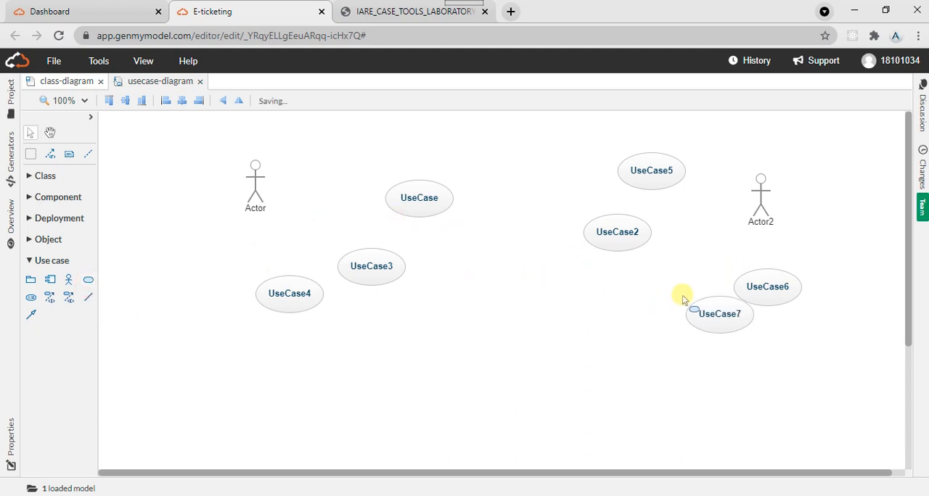
- Consult the lab manual's diagram and place a third actor in the lower middle of the use case diagram
click(355, 7)
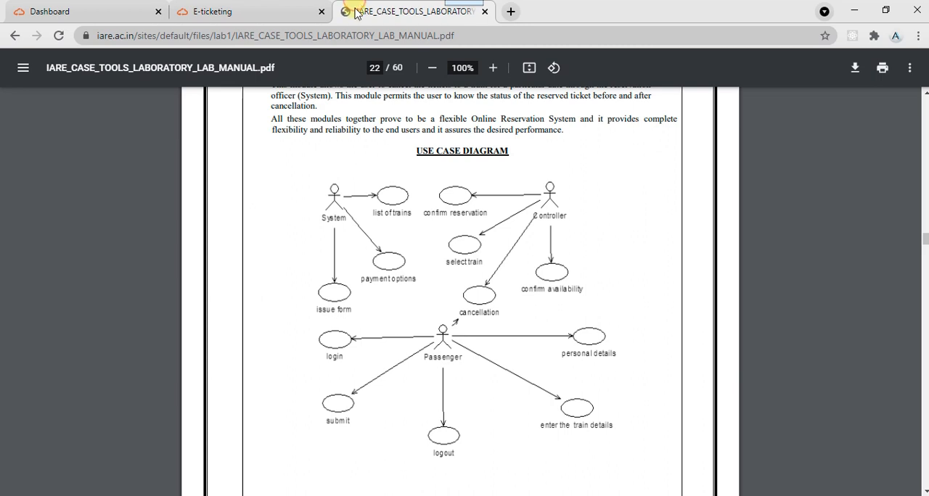
click(210, 10)
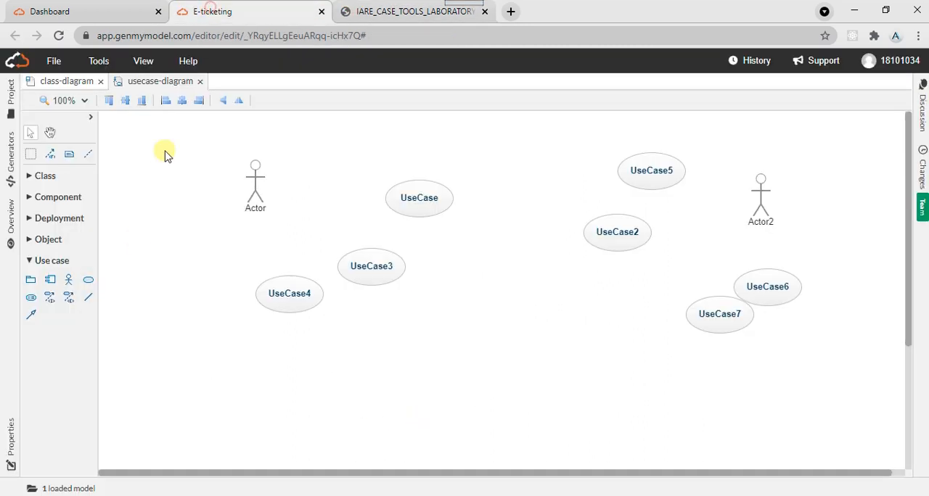
click(69, 280)
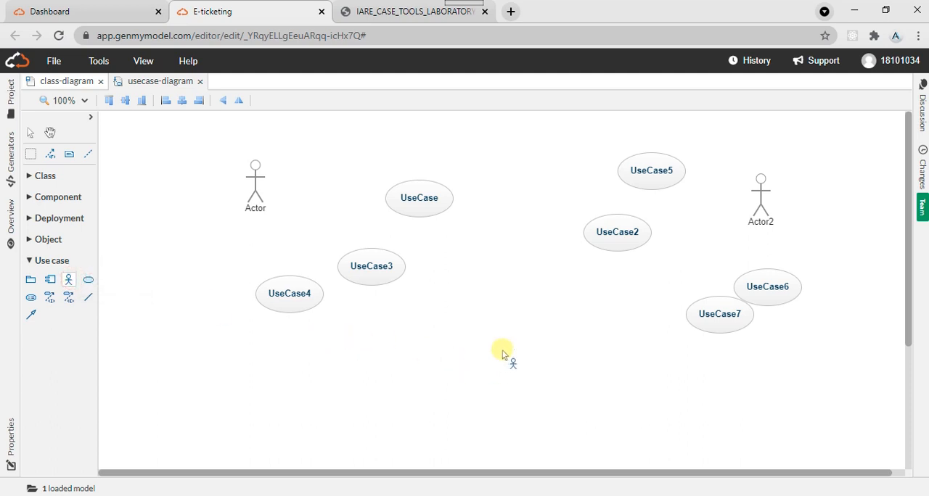
click(498, 318)
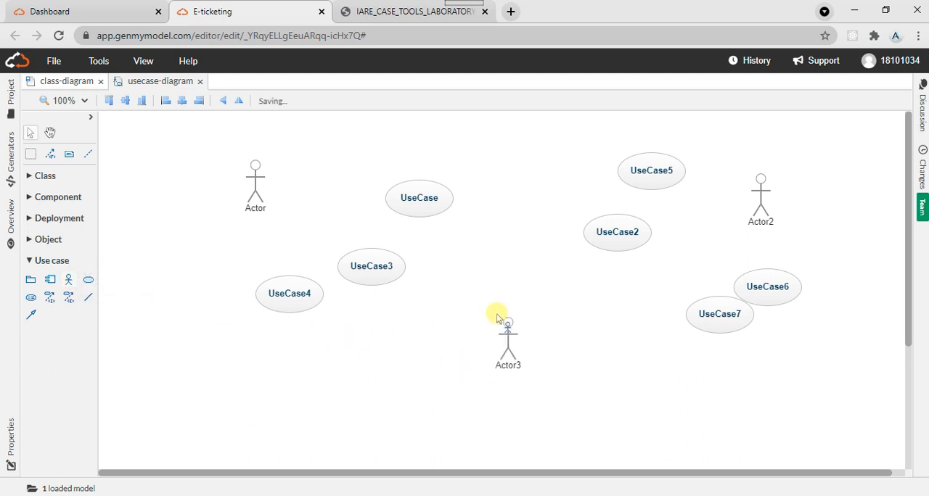
- Add five use cases around the third actor, spread beside and below it
click(88, 282)
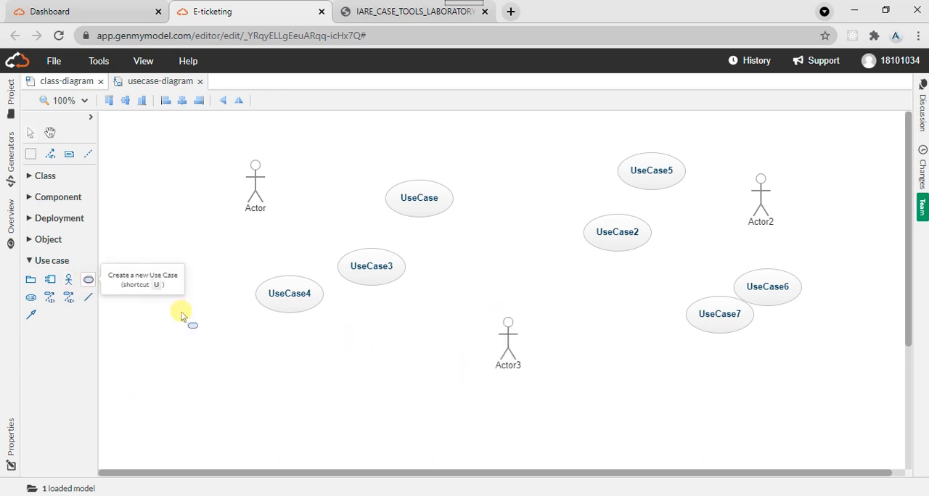
click(375, 345)
click(87, 280)
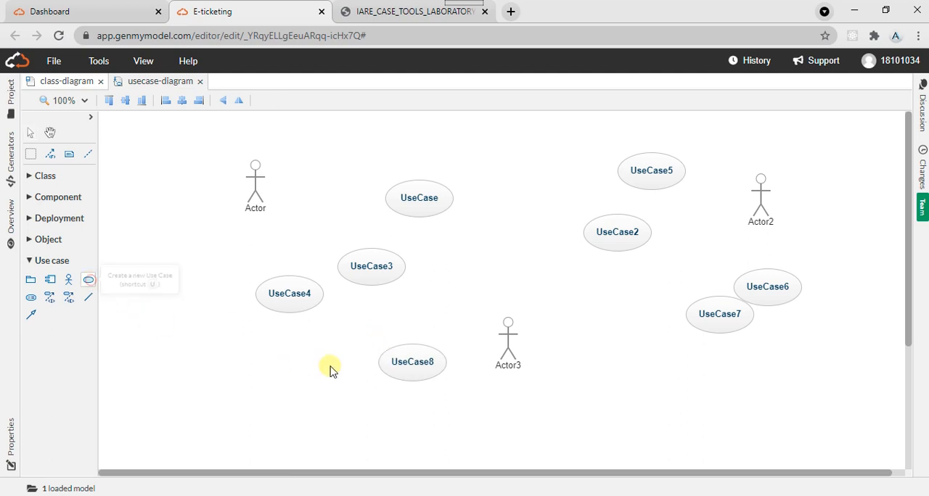
click(452, 404)
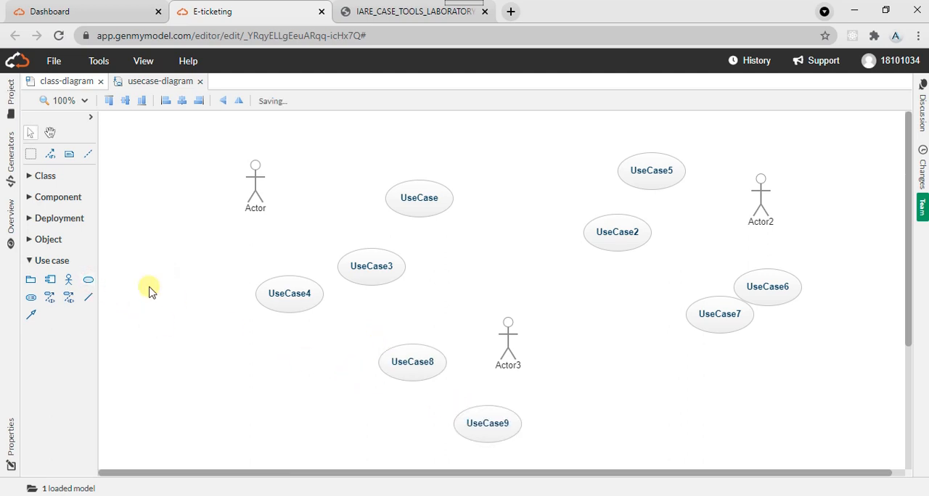
click(94, 283)
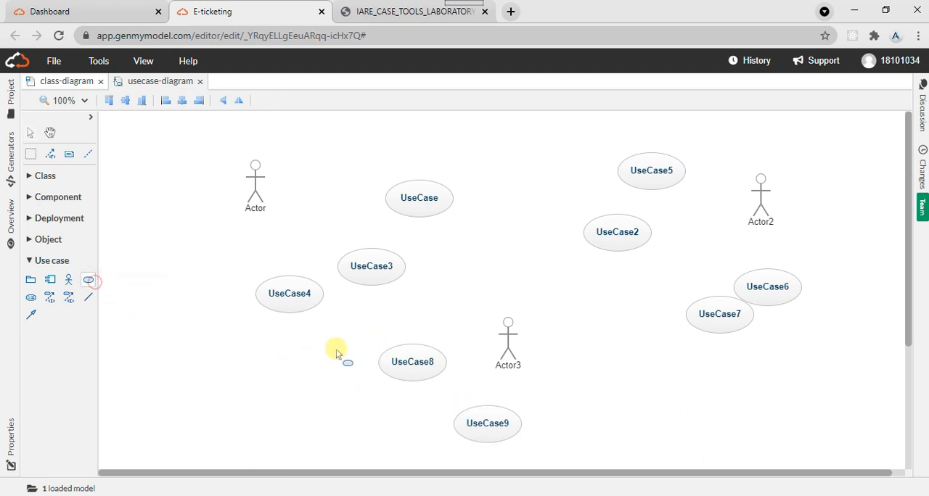
click(569, 400)
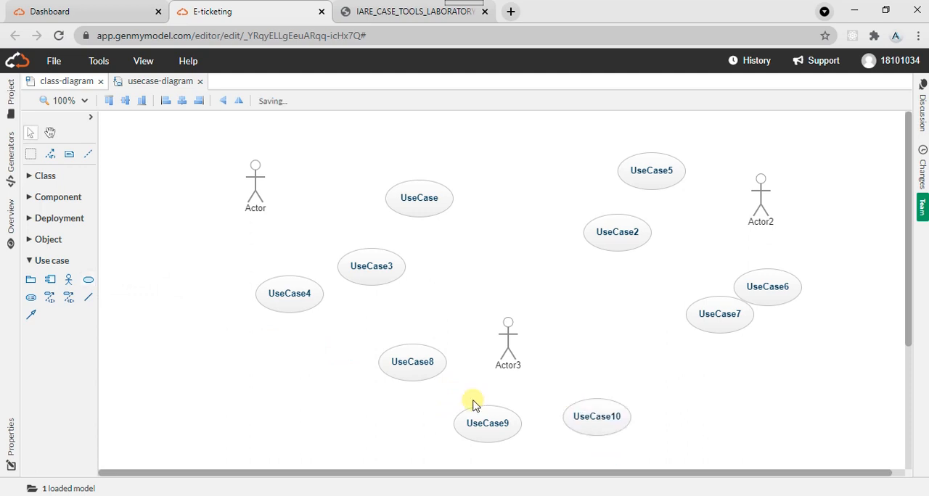
click(88, 282)
click(637, 368)
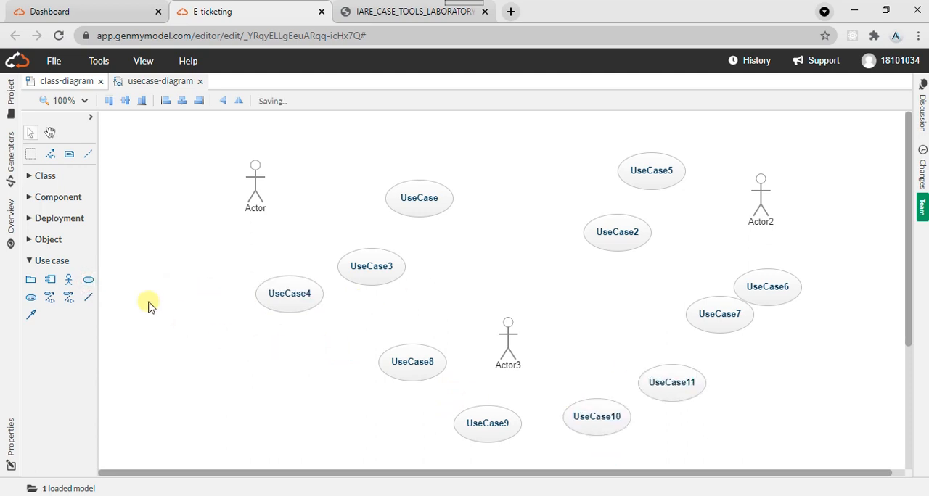
click(88, 282)
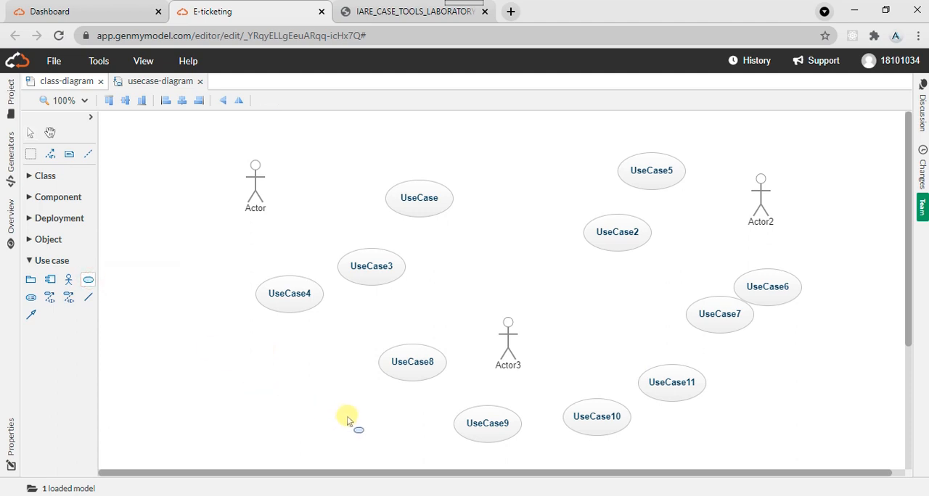
click(378, 413)
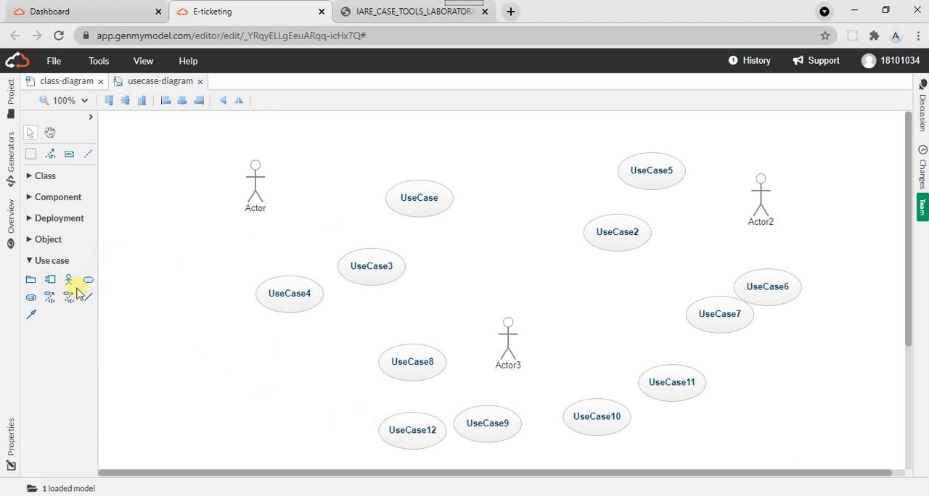
- Check the lab manual's use case diagram and connect the first actor to UseCase4 with an association
click(363, 11)
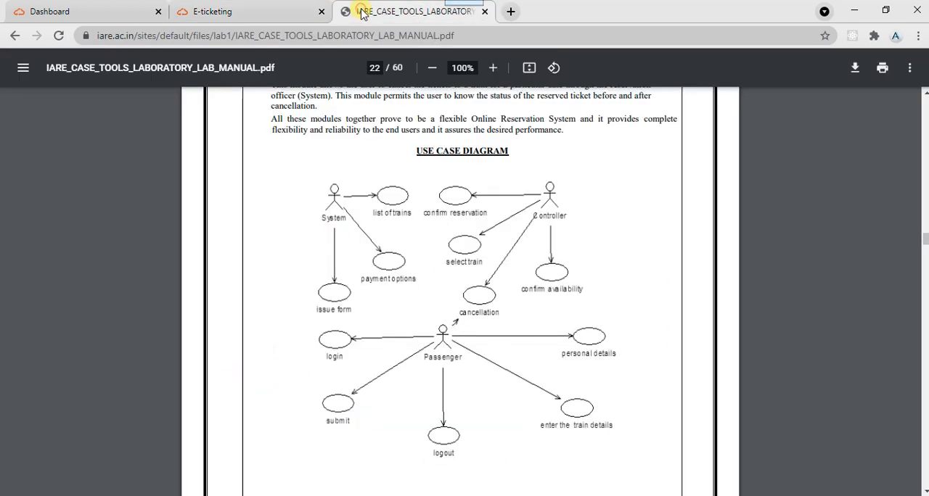
click(254, 12)
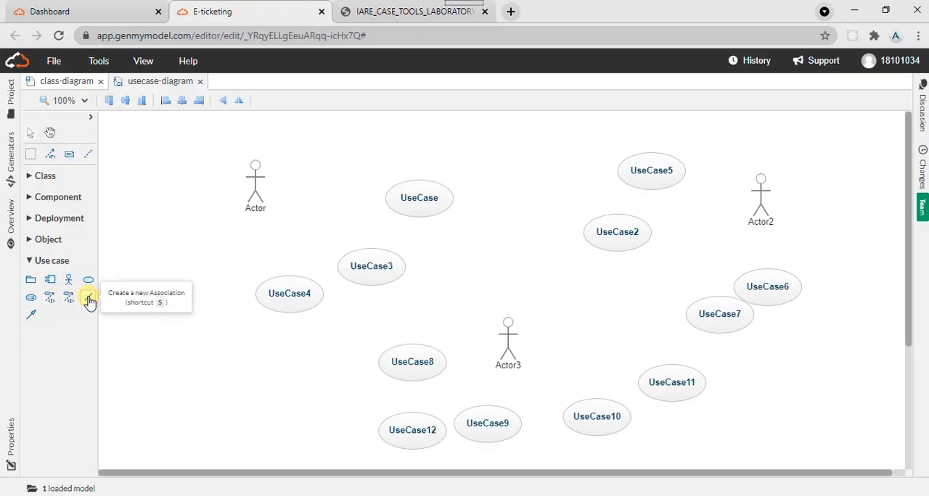
click(88, 300)
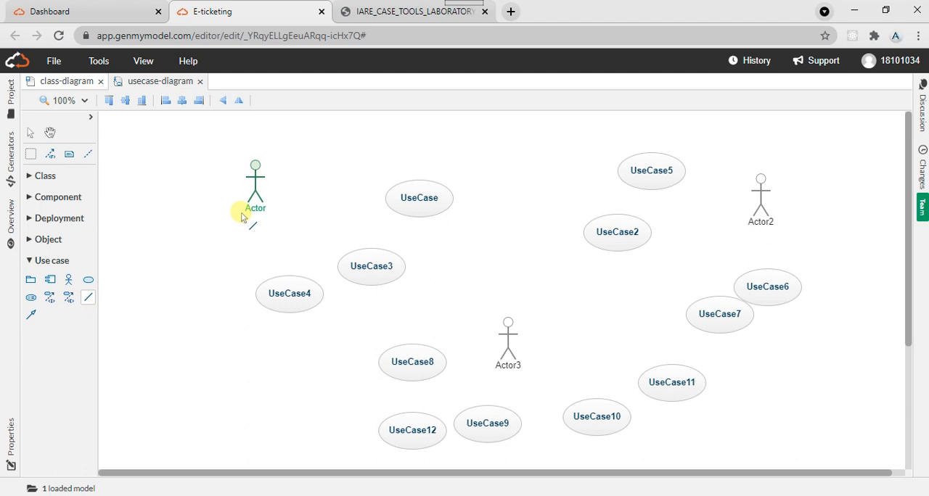
drag(242, 217, 302, 302)
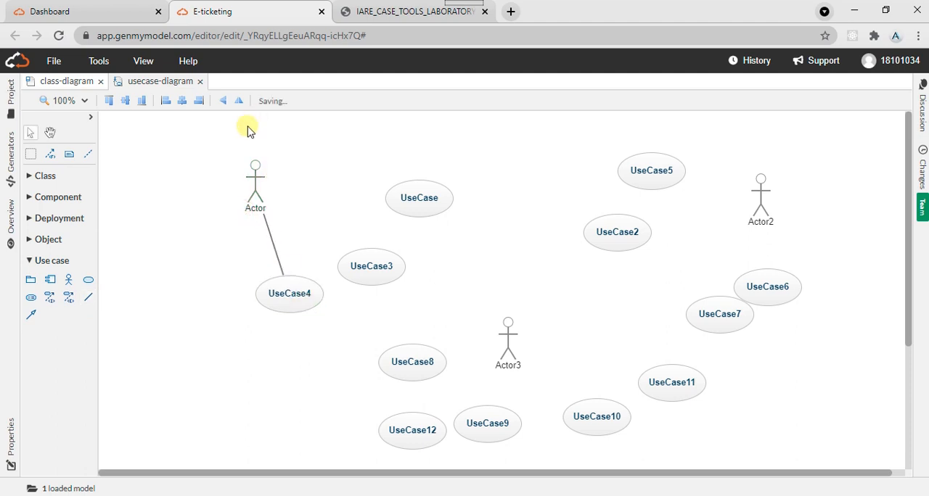
- Move UseCase3 slightly upward and connect the first actor to it with an association
click(85, 301)
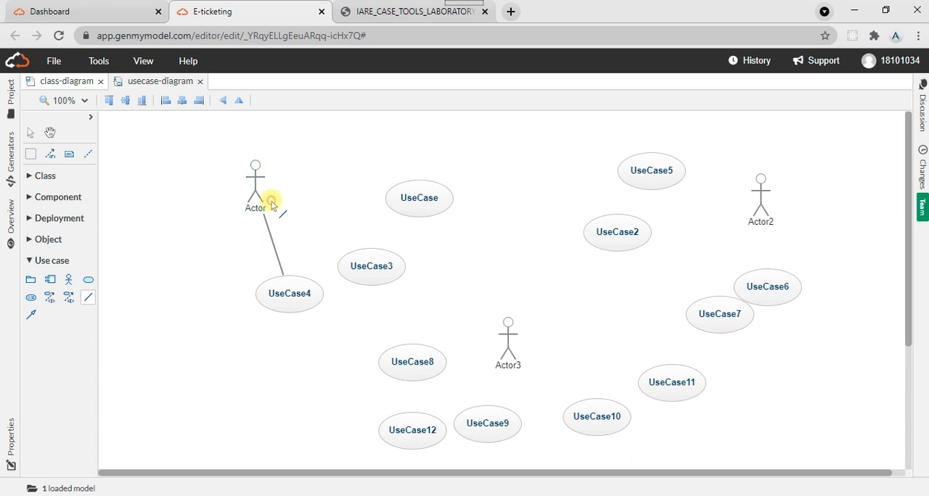
click(372, 273)
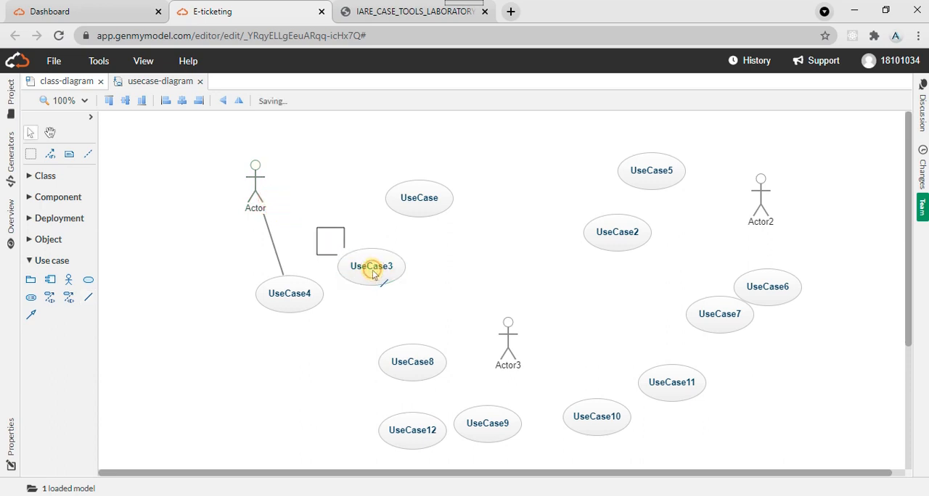
mouse_move(372, 259)
mouse_down()
mouse_move(278, 198)
mouse_move(317, 212)
mouse_move(372, 266)
mouse_up()
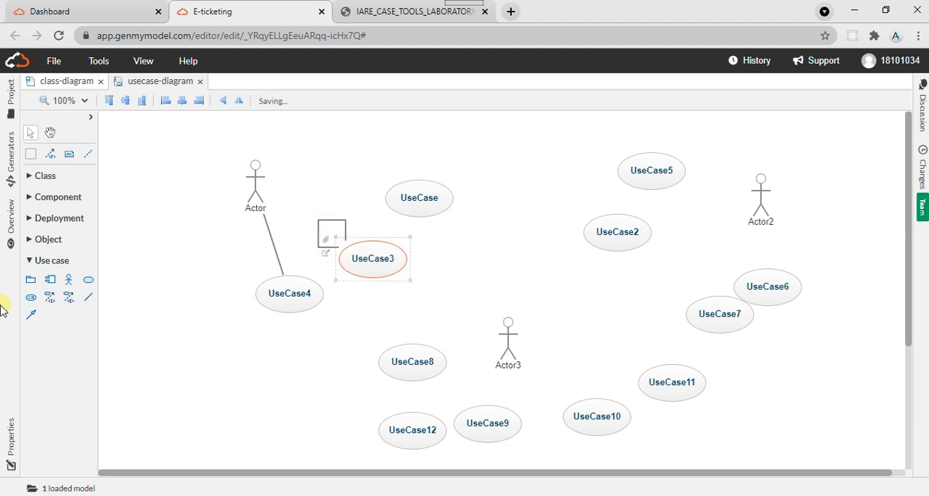
click(88, 300)
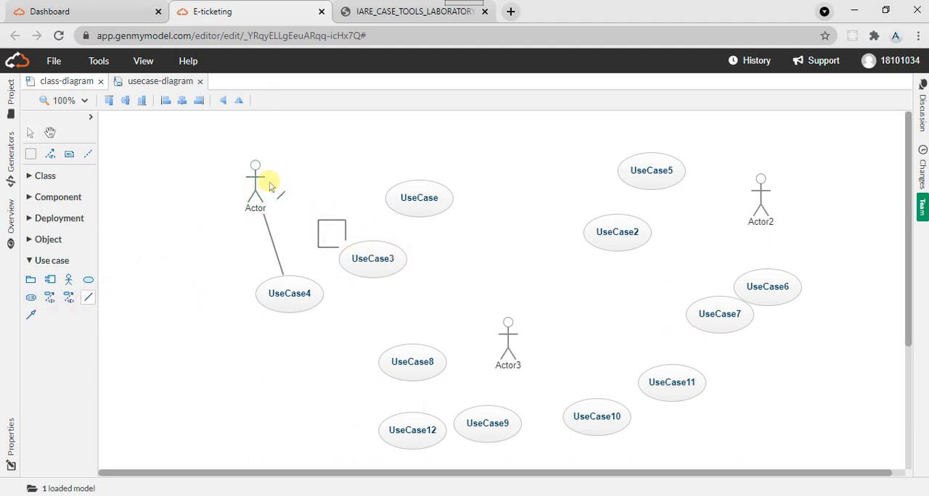
mouse_move(255, 186)
mouse_down()
mouse_move(286, 191)
mouse_move(364, 246)
mouse_up()
- Delete the stray self-association loop on UseCase3 from the model
click(341, 229)
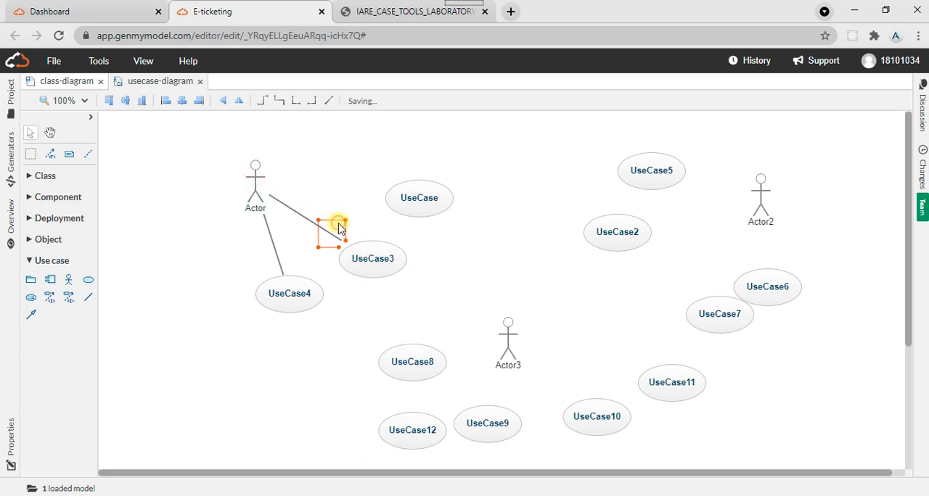
key(Delete)
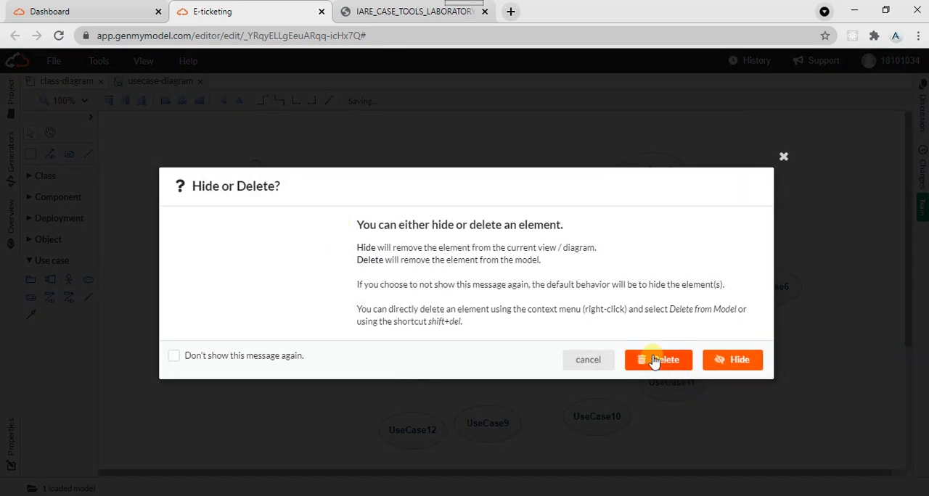
click(783, 158)
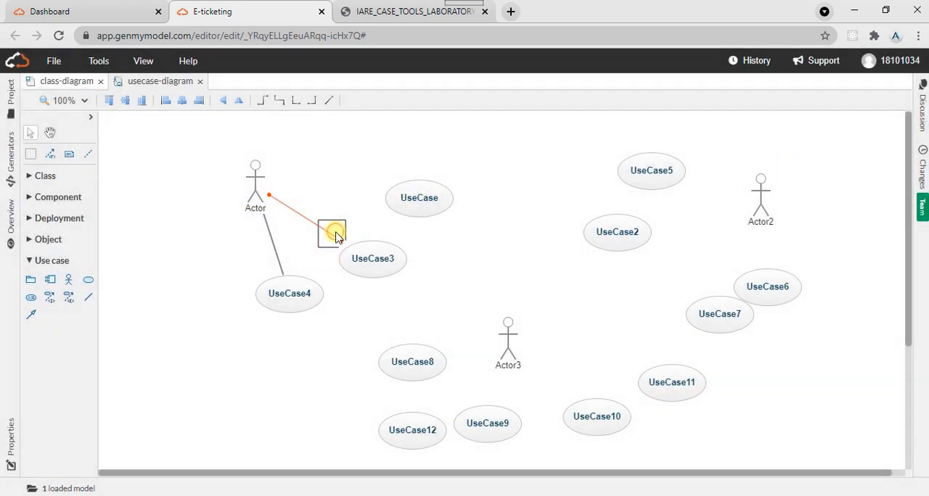
mouse_move(336, 236)
mouse_down()
mouse_move(323, 252)
mouse_move(341, 217)
mouse_move(334, 215)
mouse_move(333, 238)
mouse_up()
key(Delete)
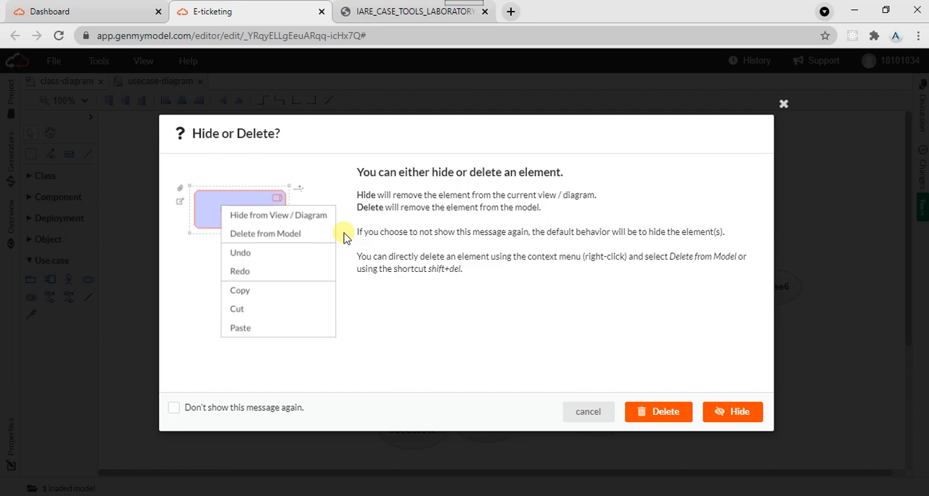
click(656, 410)
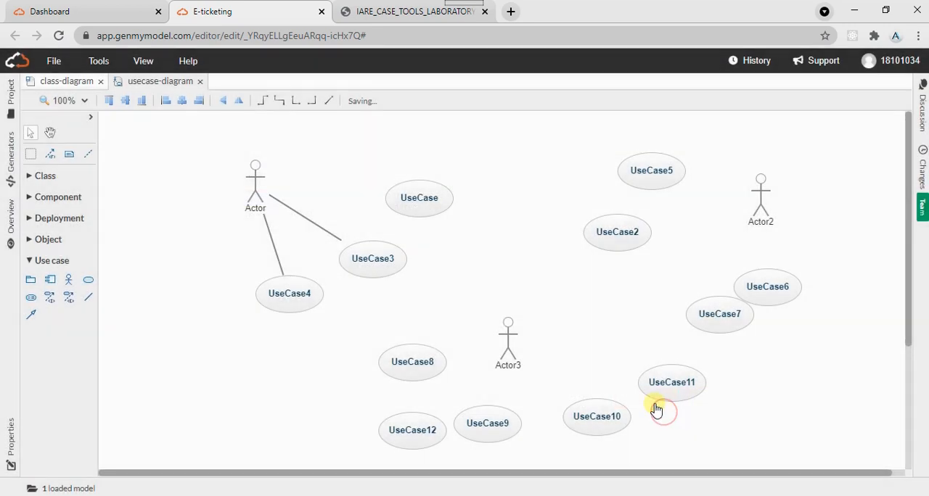
- Connect the first actor to the use case labelled UseCase with an association
right_click(259, 198)
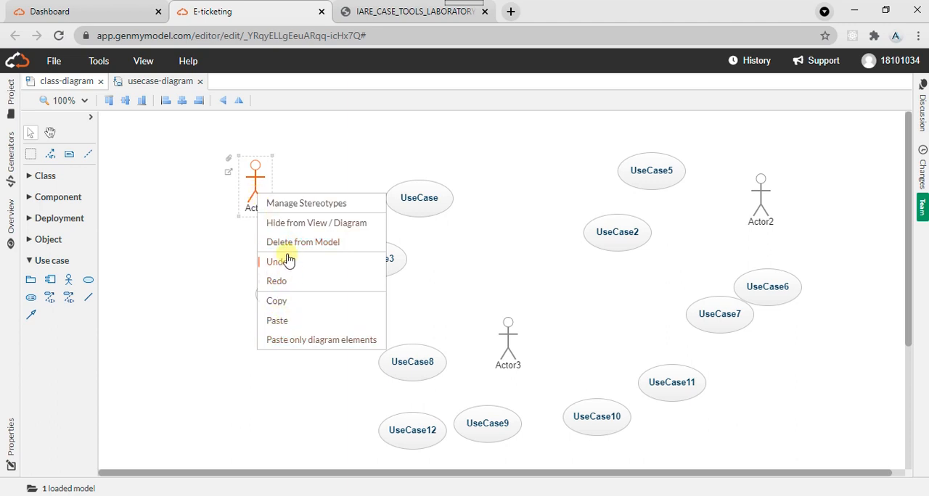
click(206, 261)
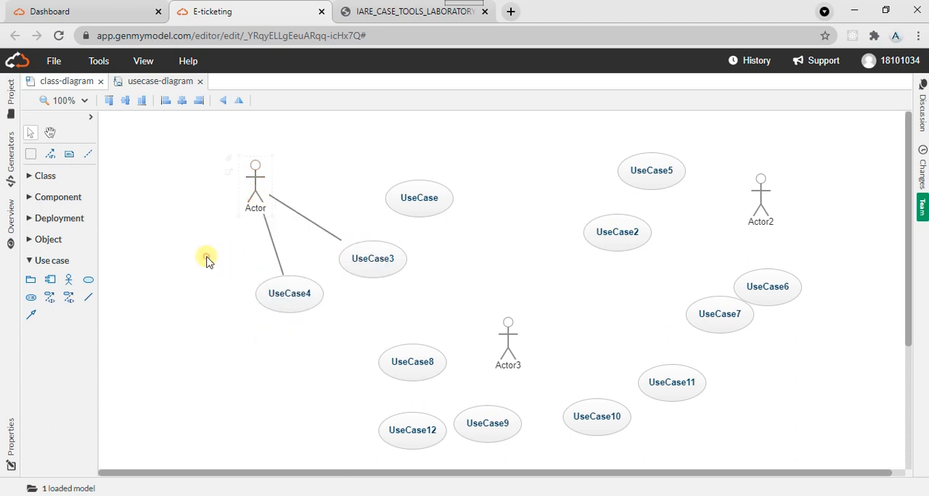
click(88, 298)
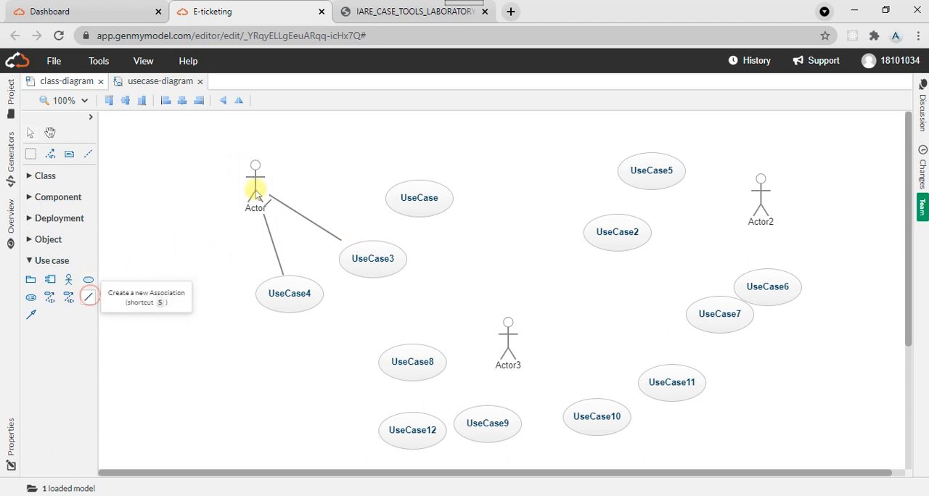
drag(258, 168, 427, 199)
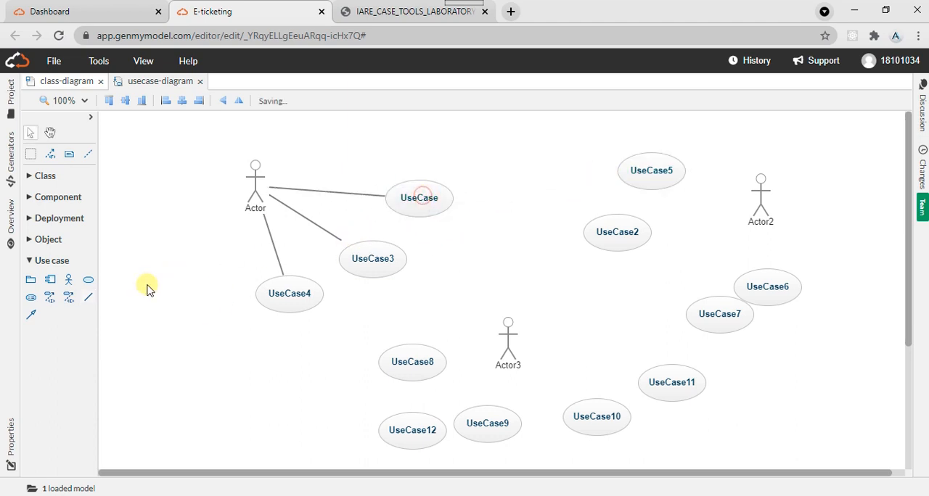
- Connect Actor2 with associations to UseCase5, UseCase2, UseCase6 and UseCase7
click(89, 301)
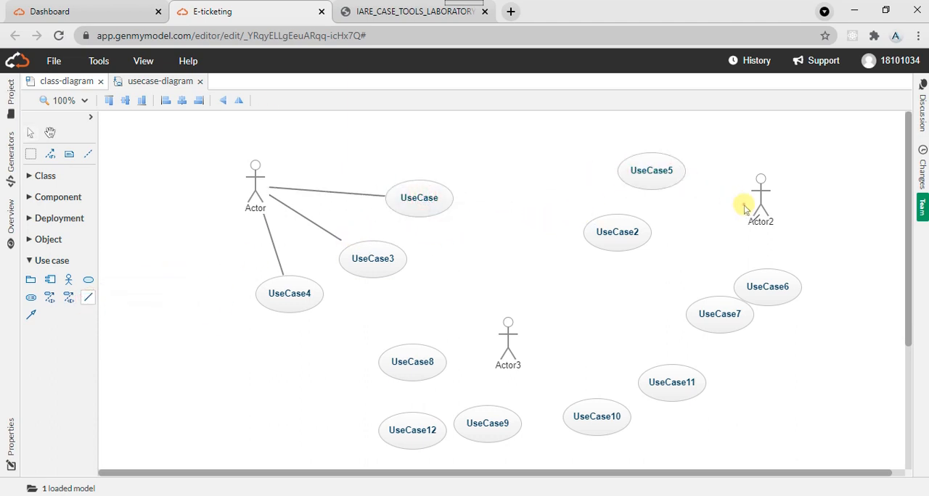
drag(744, 209, 651, 172)
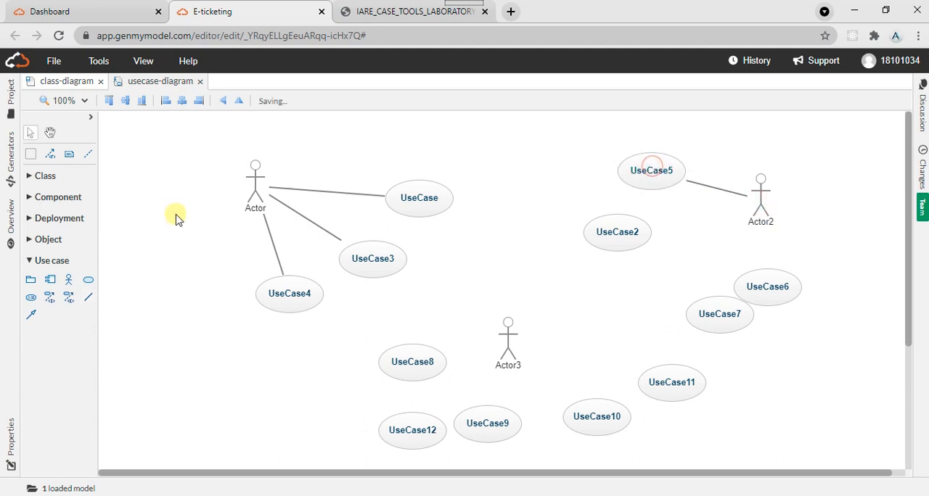
click(90, 298)
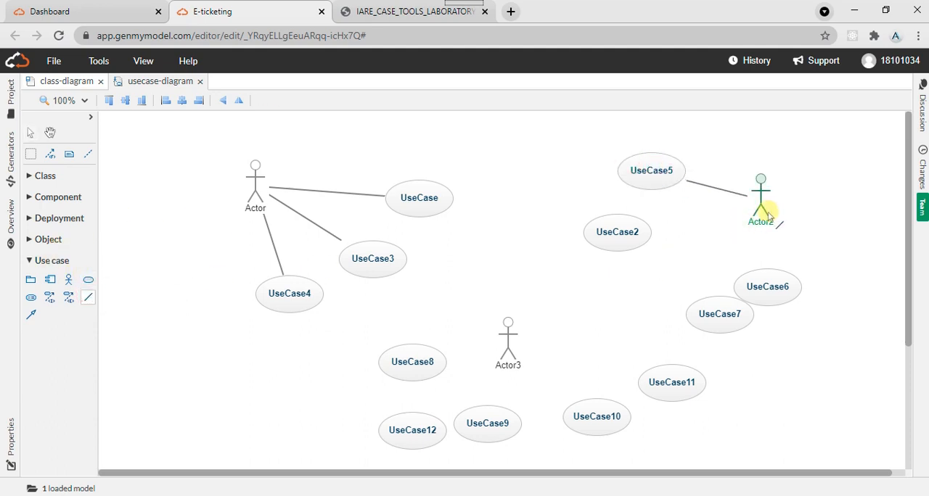
drag(767, 212, 627, 234)
click(87, 300)
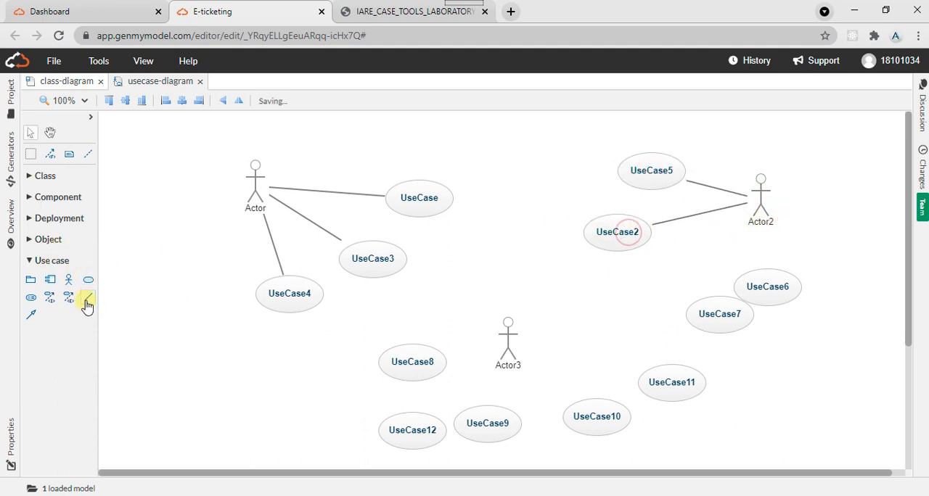
click(87, 299)
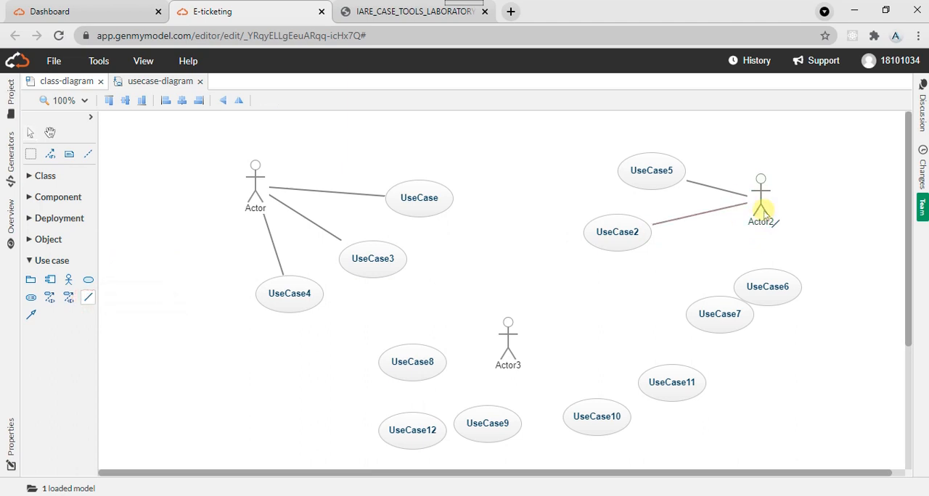
drag(762, 211, 780, 289)
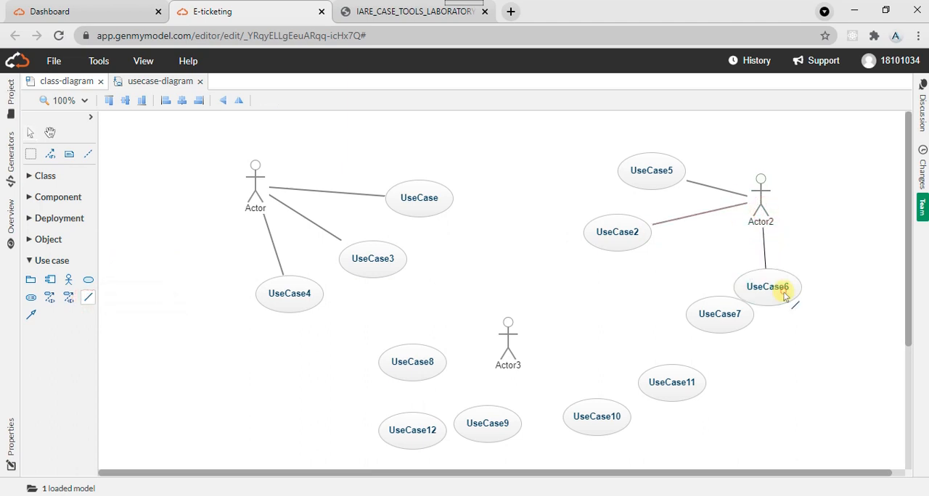
click(87, 300)
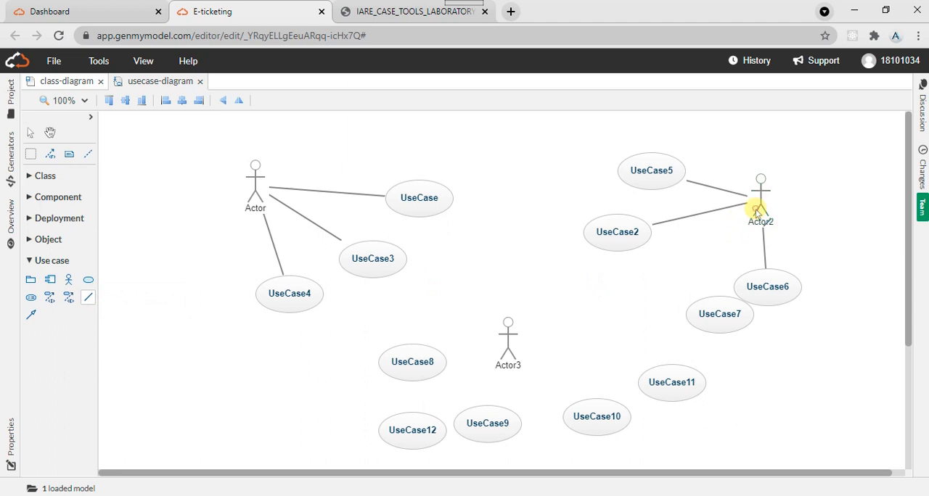
drag(758, 208, 711, 322)
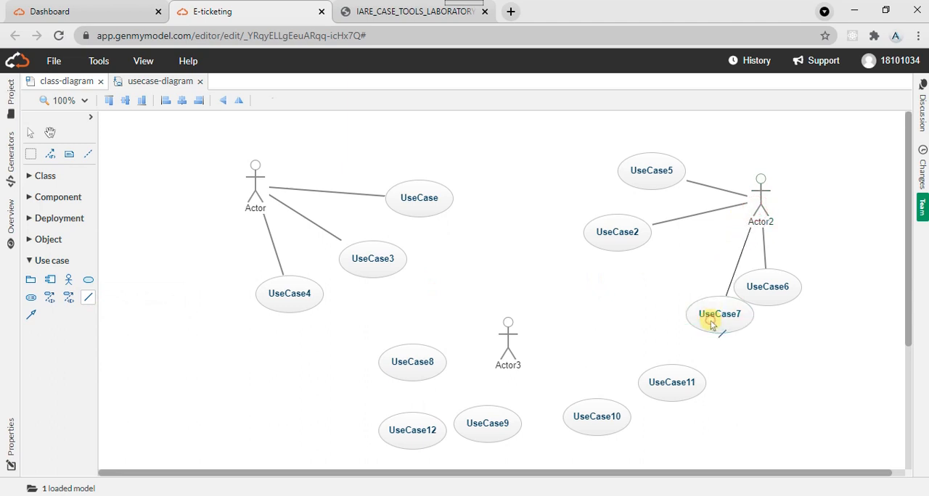
- Connect Actor3 with associations to UseCase8, UseCase12 and UseCase9
click(88, 299)
drag(503, 343, 438, 361)
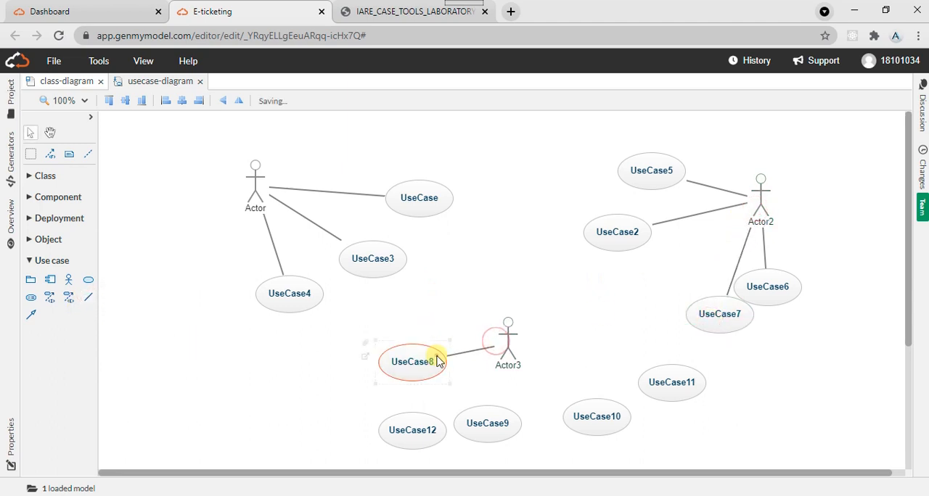
click(90, 298)
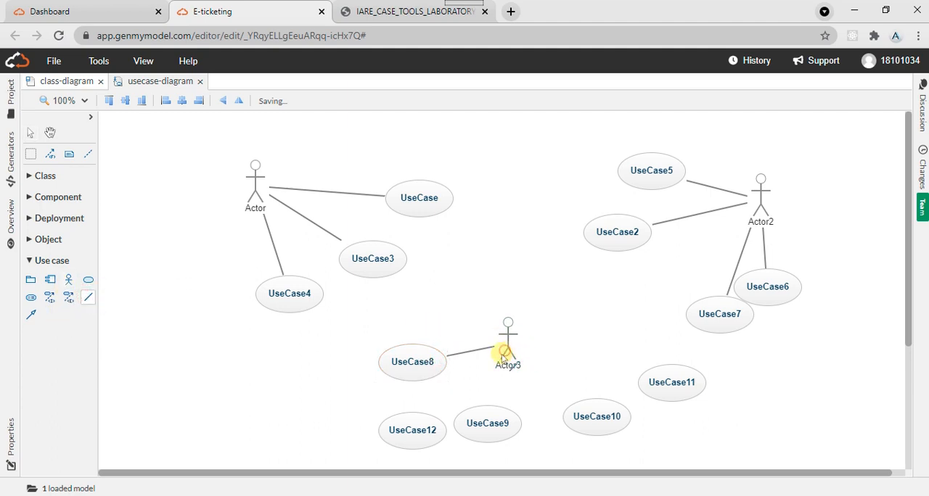
drag(503, 356, 415, 425)
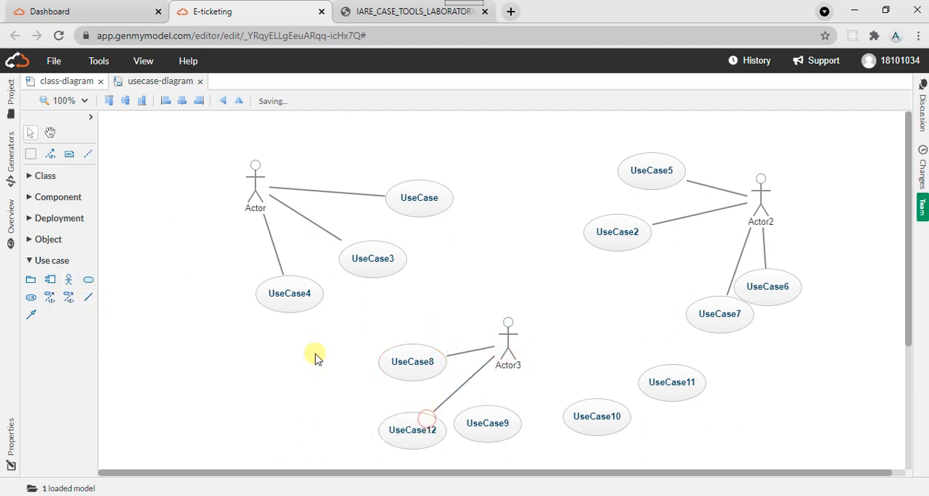
click(90, 299)
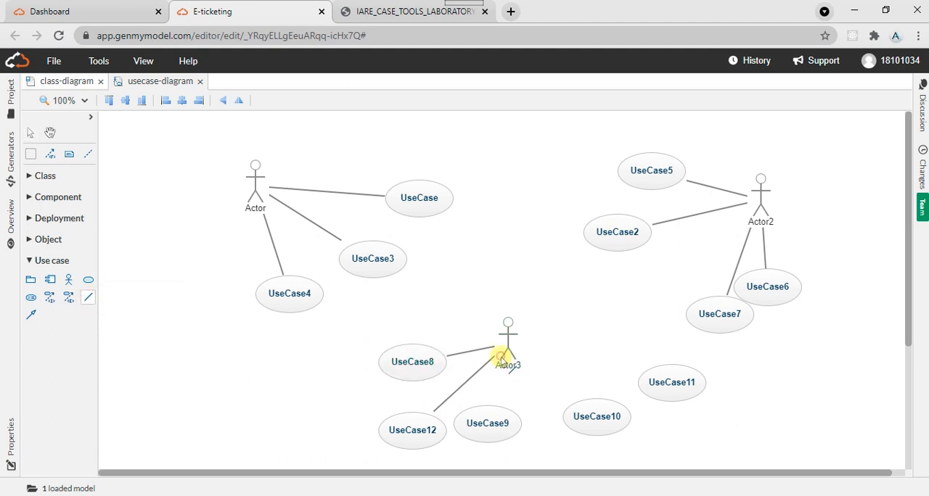
drag(501, 357, 500, 419)
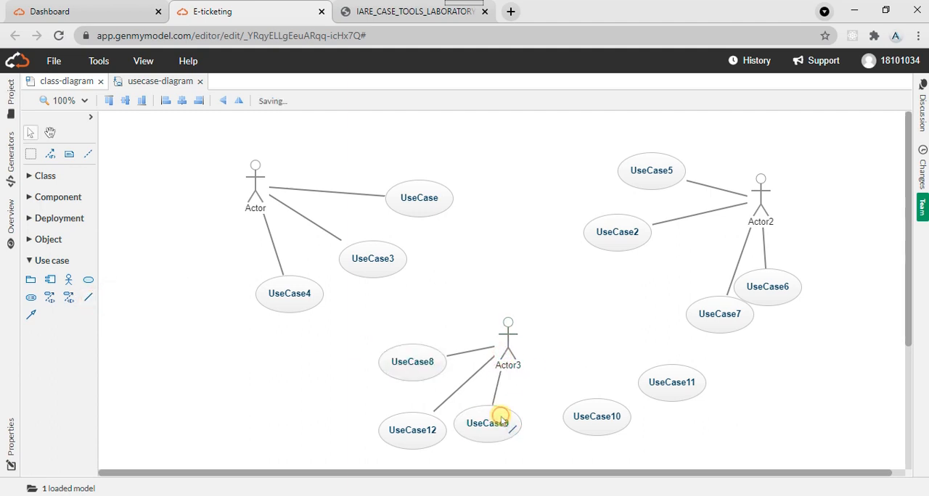
- Try to connect Actor3 to UseCase10 and delete the stray self-association loop on the actor from the model
click(90, 298)
click(521, 361)
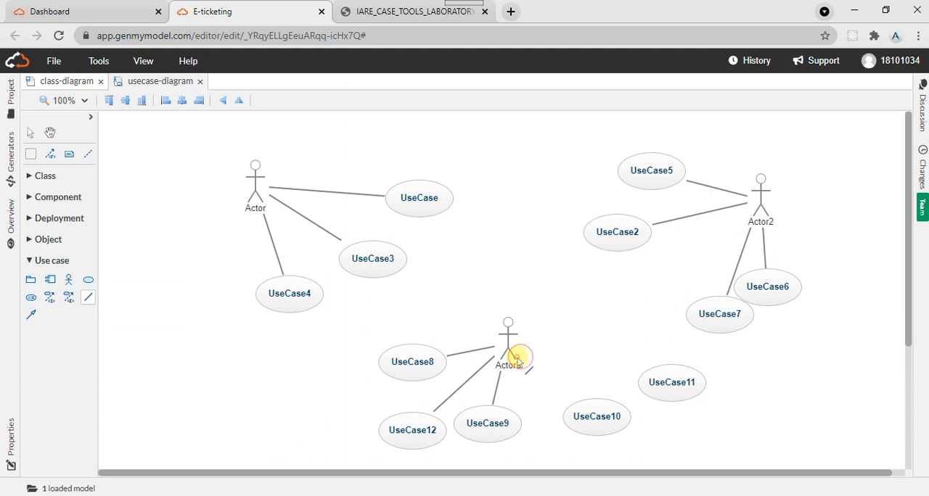
click(604, 405)
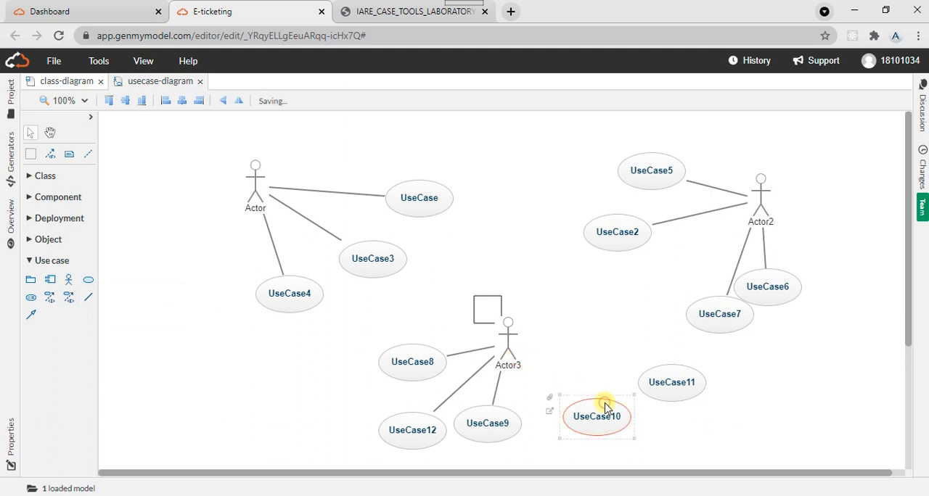
right_click(491, 314)
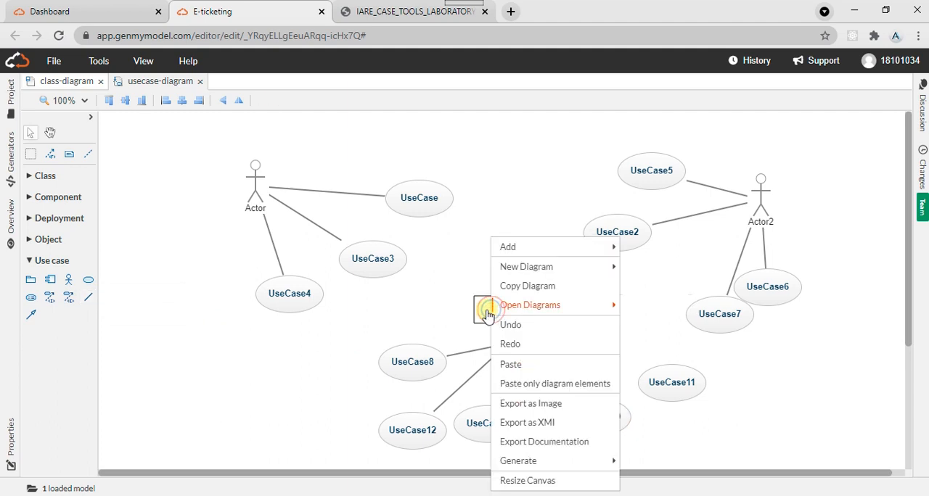
click(481, 312)
right_click(480, 314)
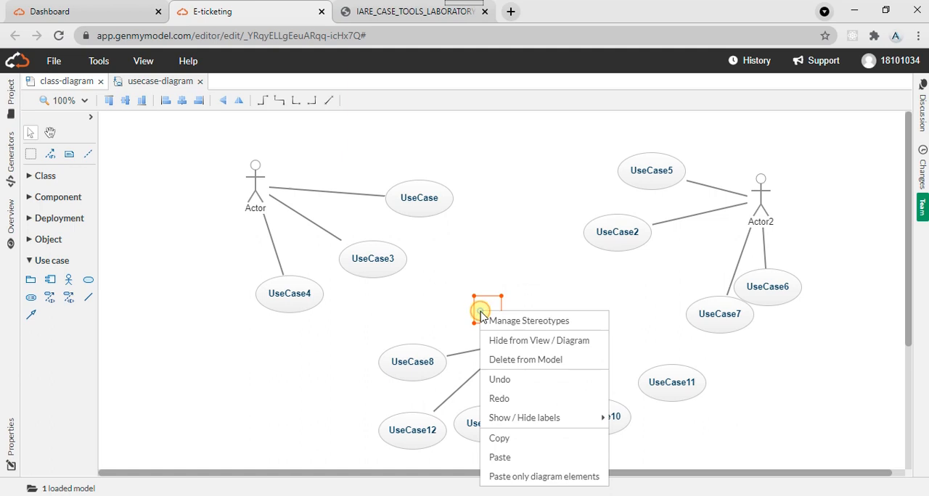
click(512, 367)
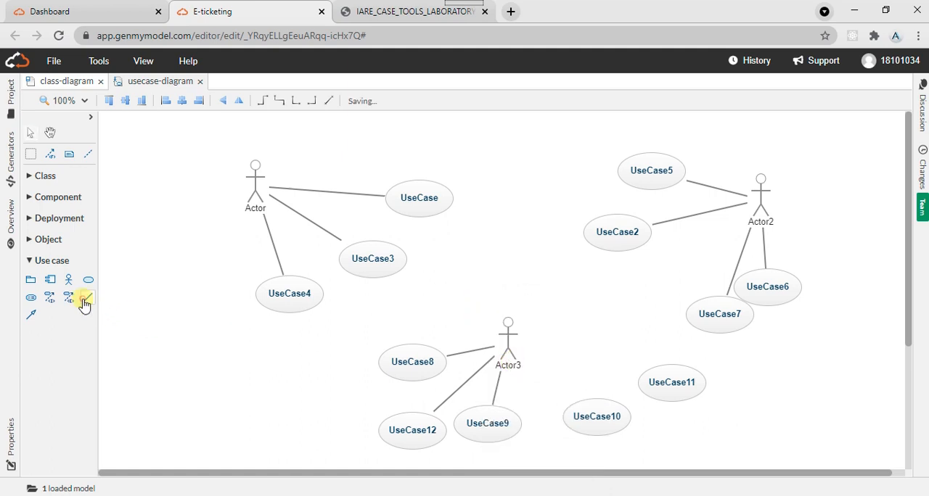
- Retry the association from Actor3 to UseCase10 and delete the resulting loop on the actor from the model
click(85, 299)
click(511, 356)
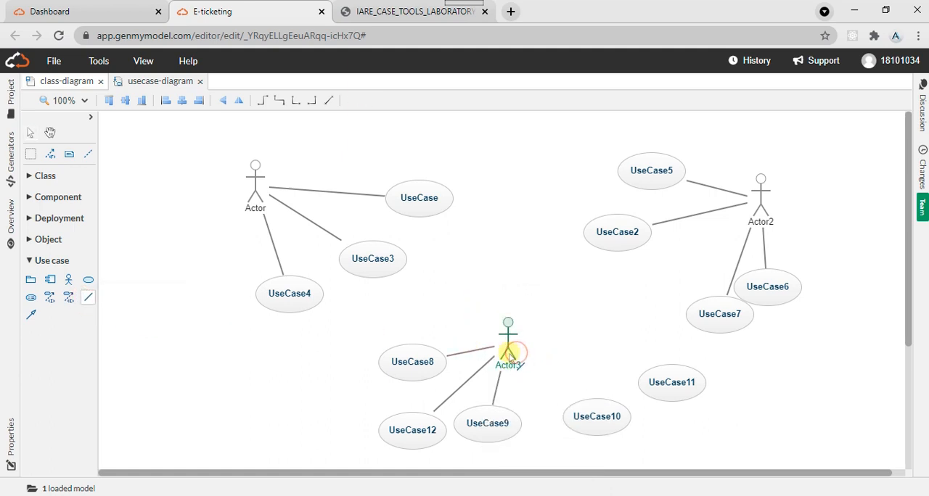
click(506, 356)
click(590, 410)
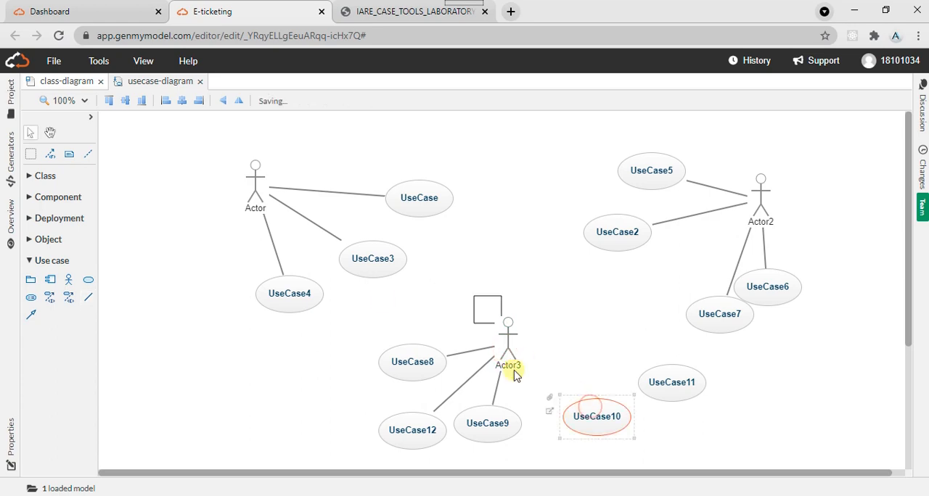
click(484, 306)
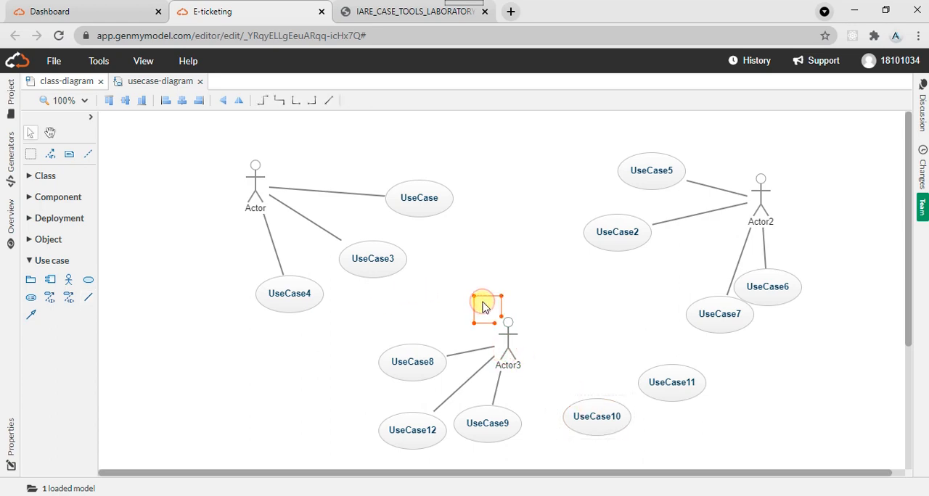
key(Delete)
click(651, 413)
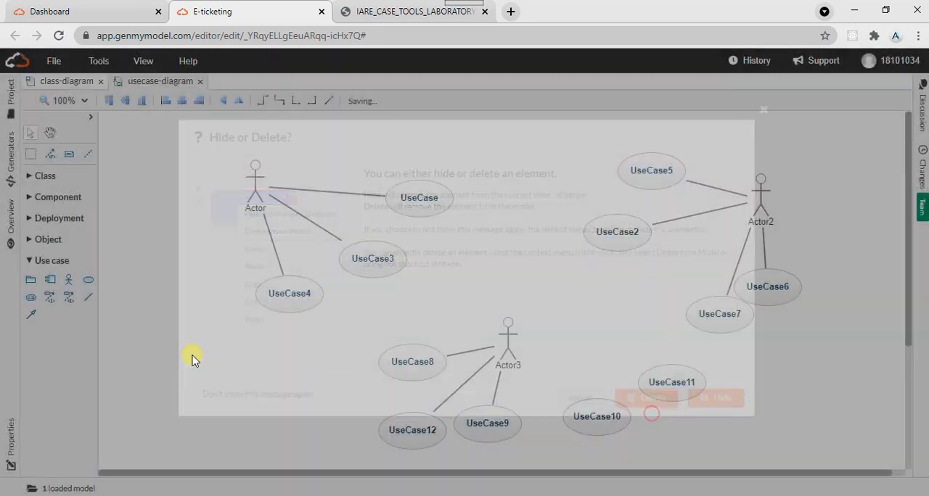
- Connect Actor3 with associations to UseCase10 and UseCase11
click(88, 298)
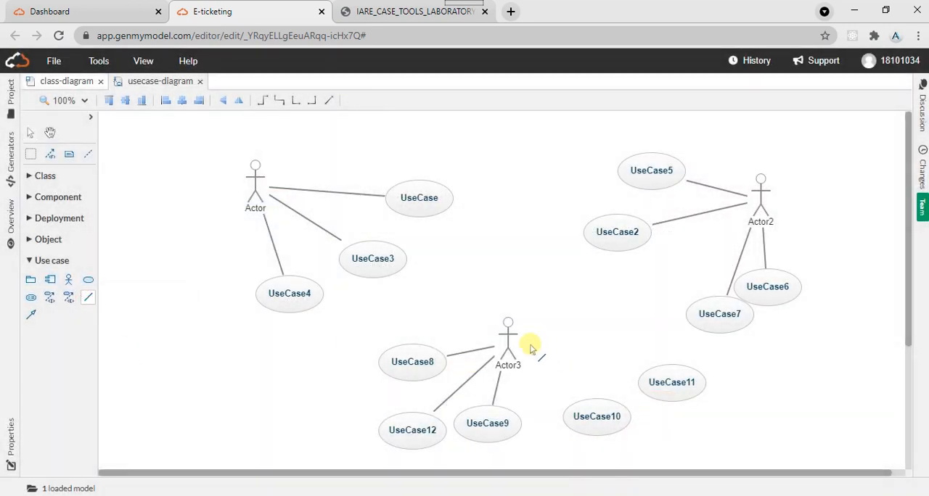
drag(506, 331, 612, 434)
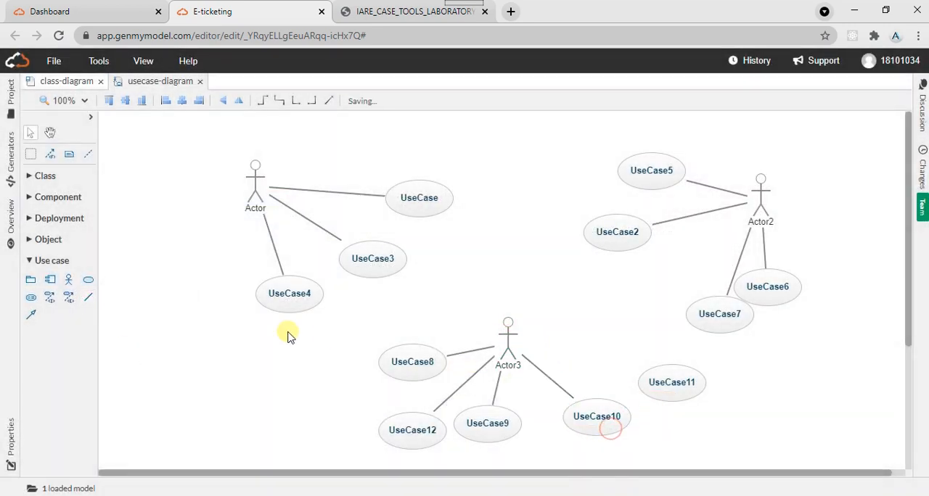
click(88, 298)
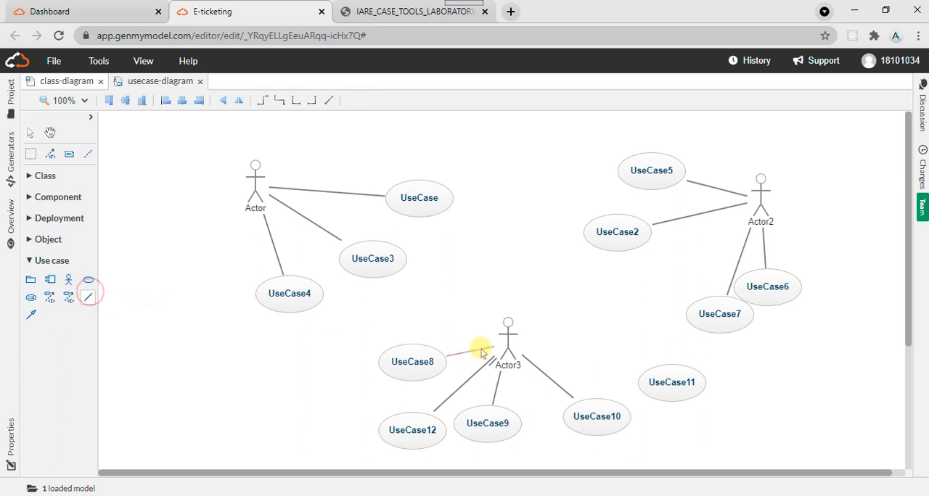
drag(506, 332, 668, 381)
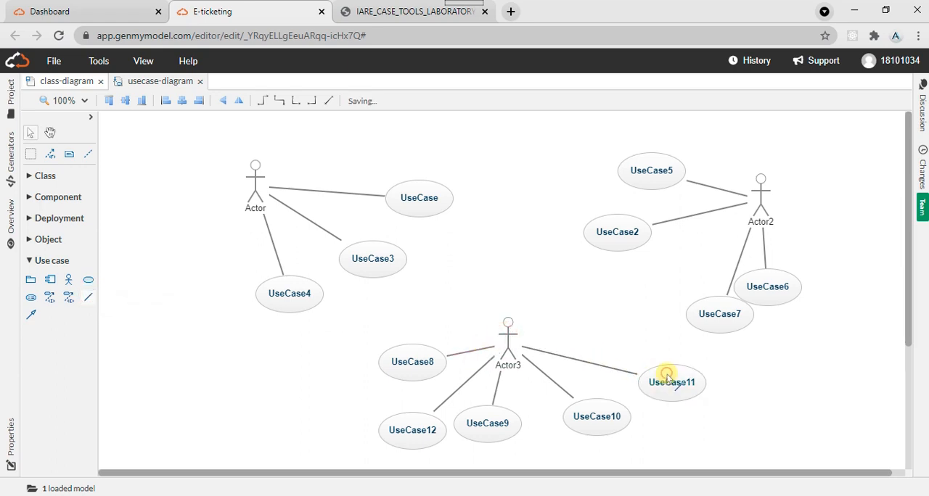
- Compare the drawn connections with the use case diagram in the lab manual PDF and return to the GenMyModel diagram
click(418, 5)
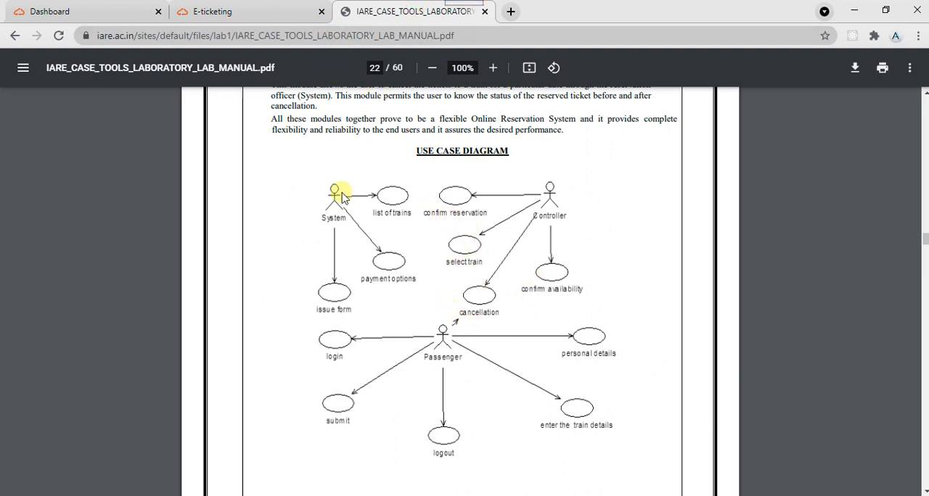
click(264, 5)
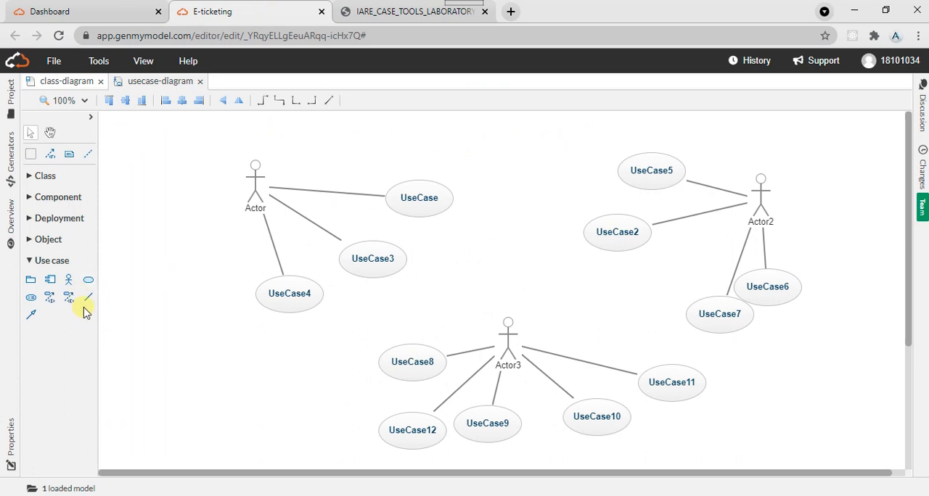
click(367, 9)
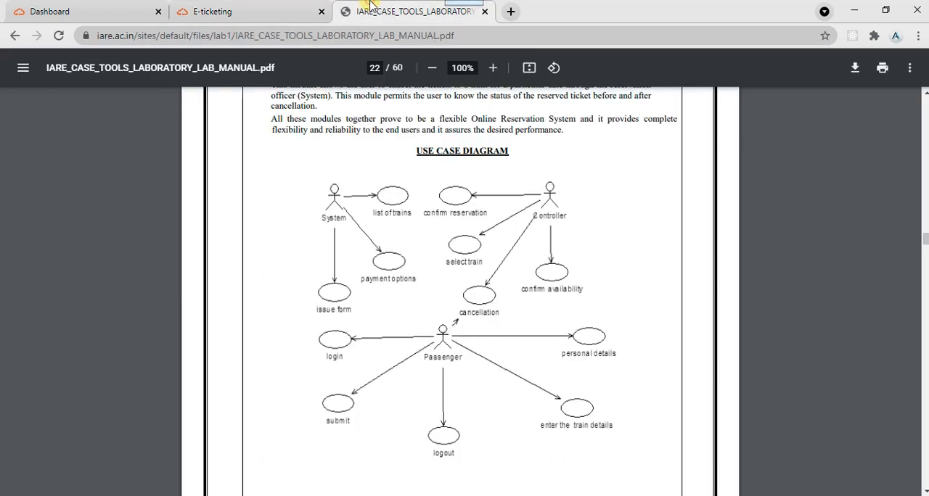
click(249, 7)
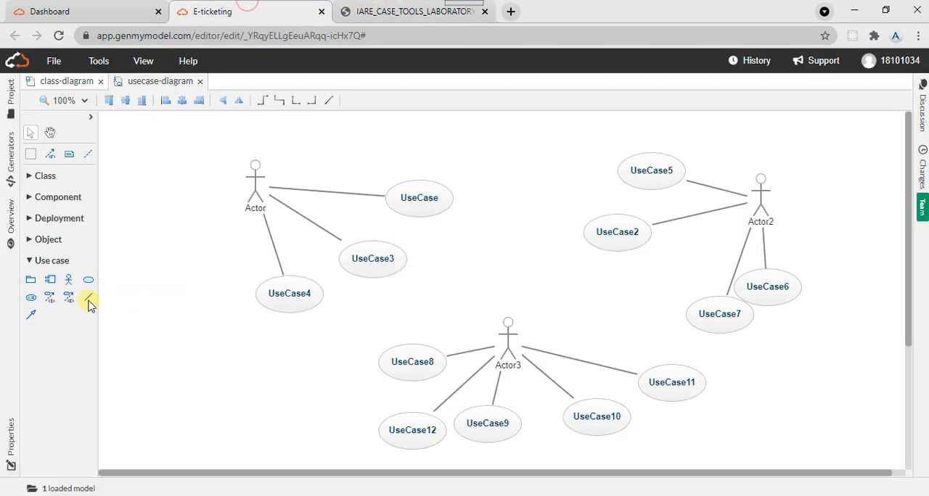
- Try to connect Actor3 to UseCase7 with relationship types other than an association, including the hollow-headed arrow
click(49, 302)
click(509, 326)
click(704, 317)
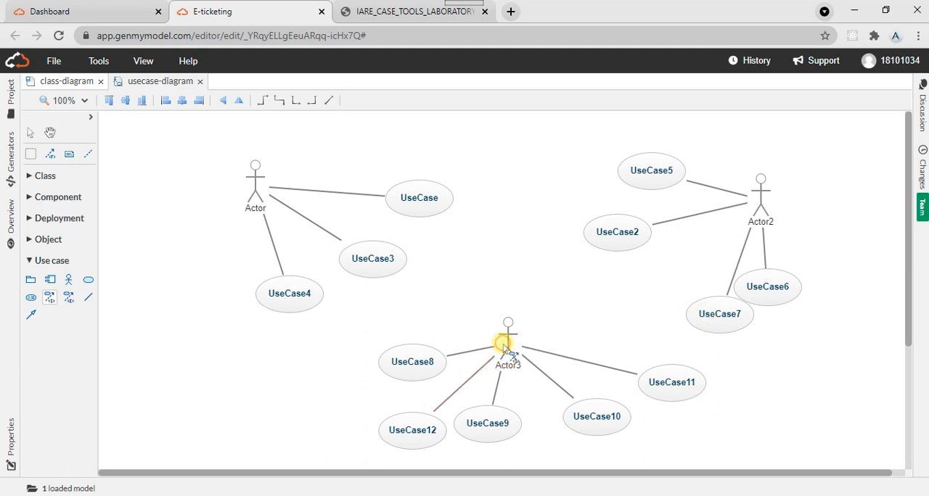
click(504, 341)
click(746, 317)
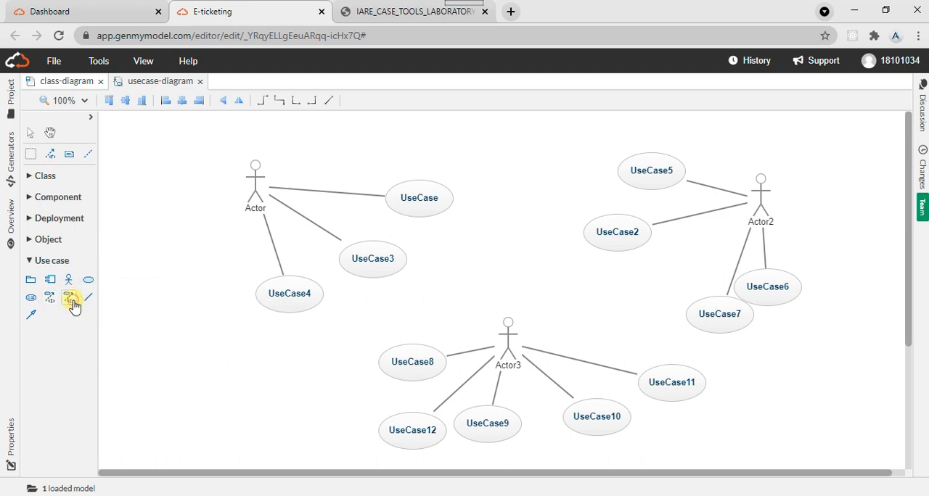
click(88, 298)
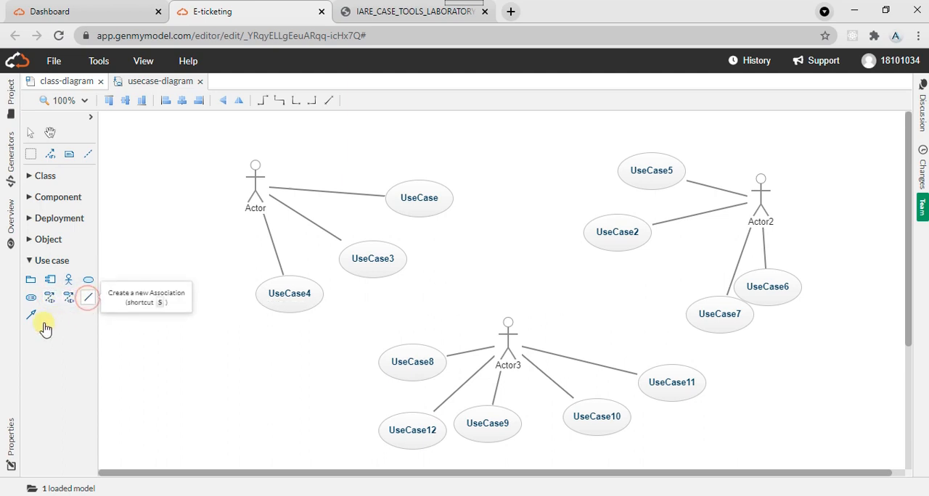
click(29, 320)
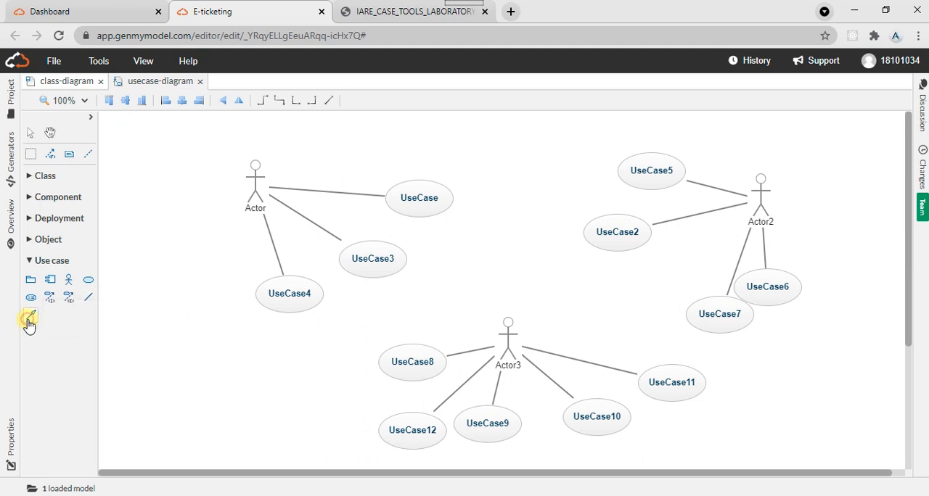
click(502, 319)
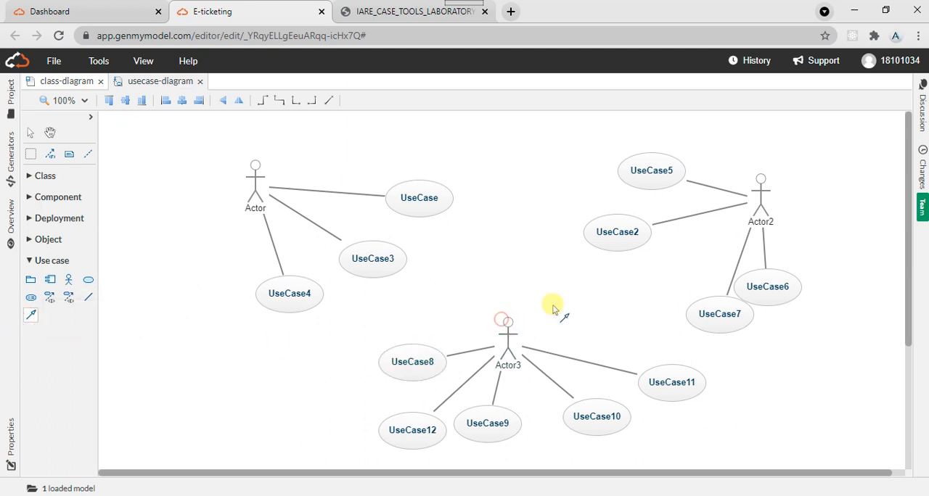
click(711, 315)
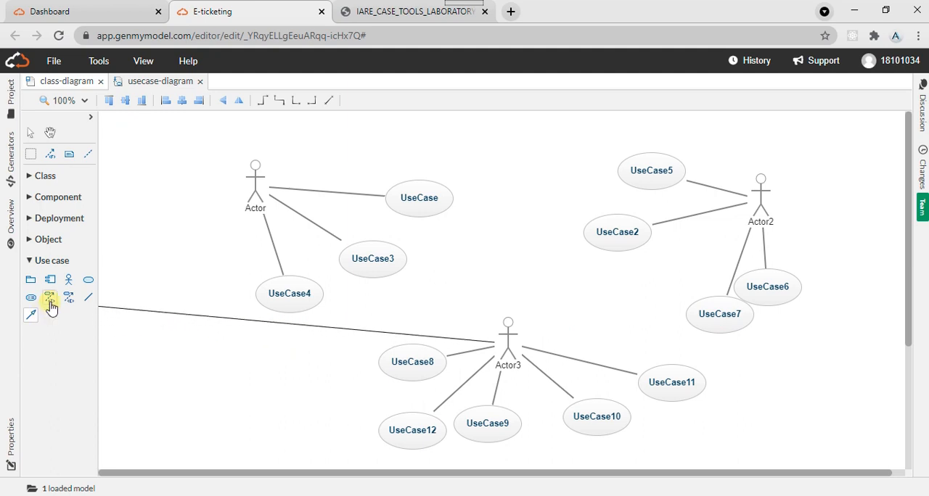
click(29, 317)
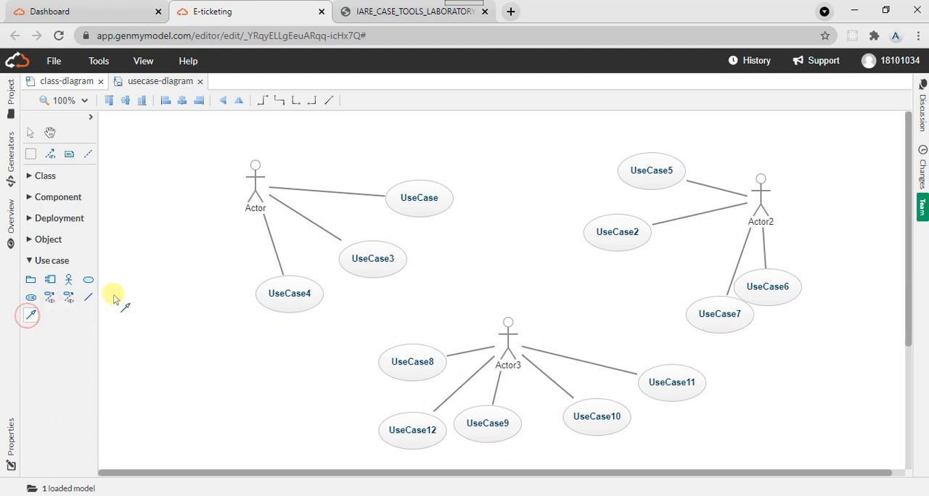
- Connect Actor3 to UseCase7 with an association
click(88, 297)
click(508, 328)
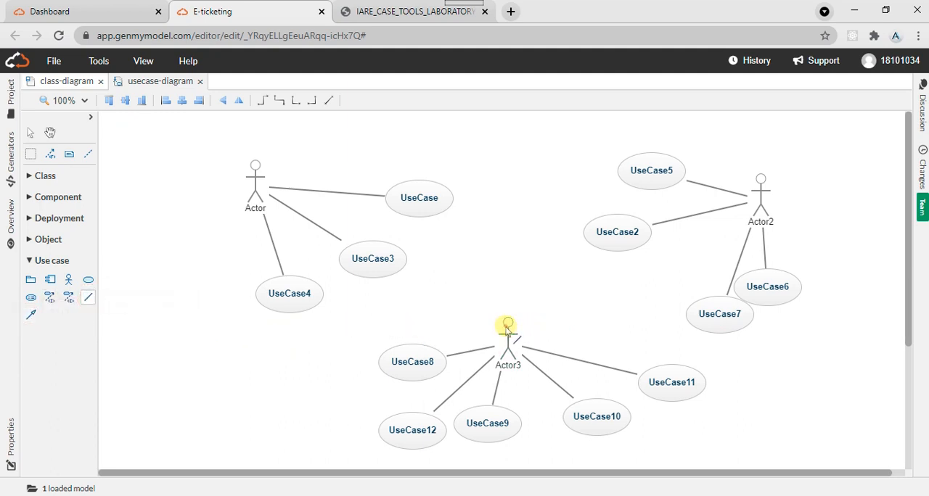
click(701, 311)
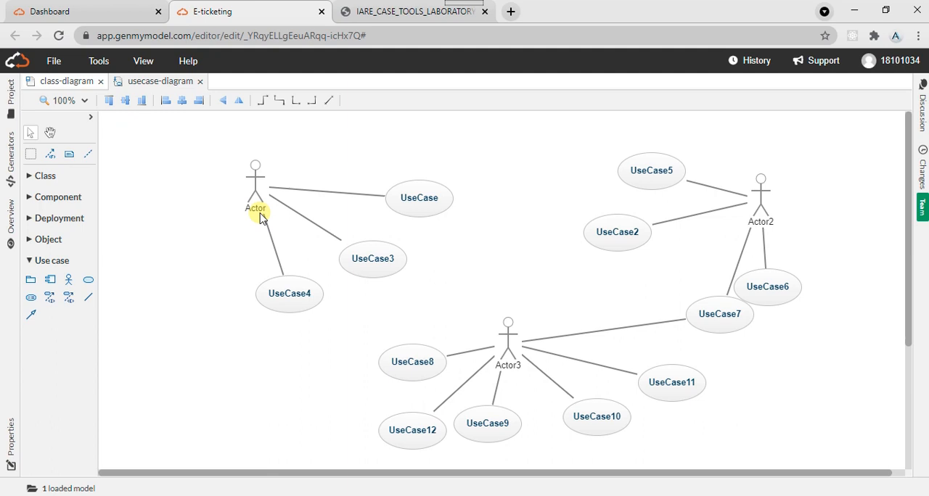
- Rename the first actor, labelled Actor, as System
click(260, 210)
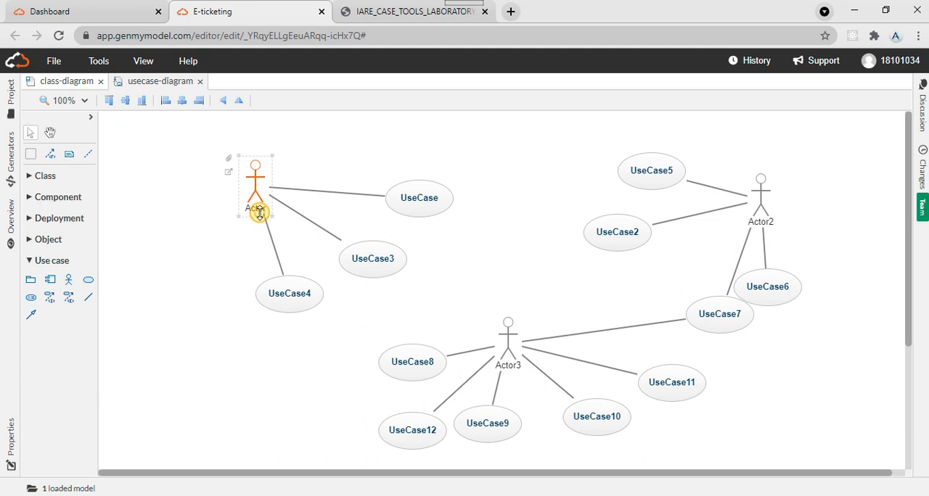
double_click(257, 209)
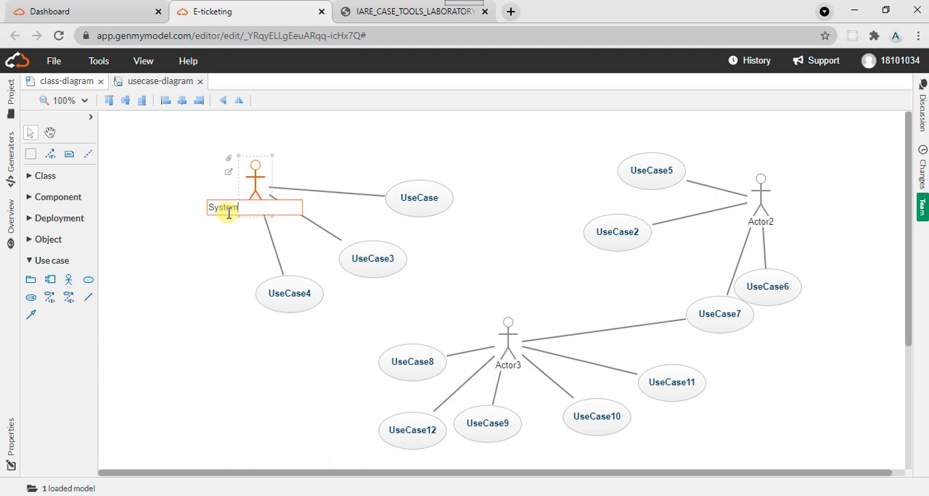
- Check the System actor's use case names in the lab manual and rename the use case labelled UseCase as listoftrains
click(383, 11)
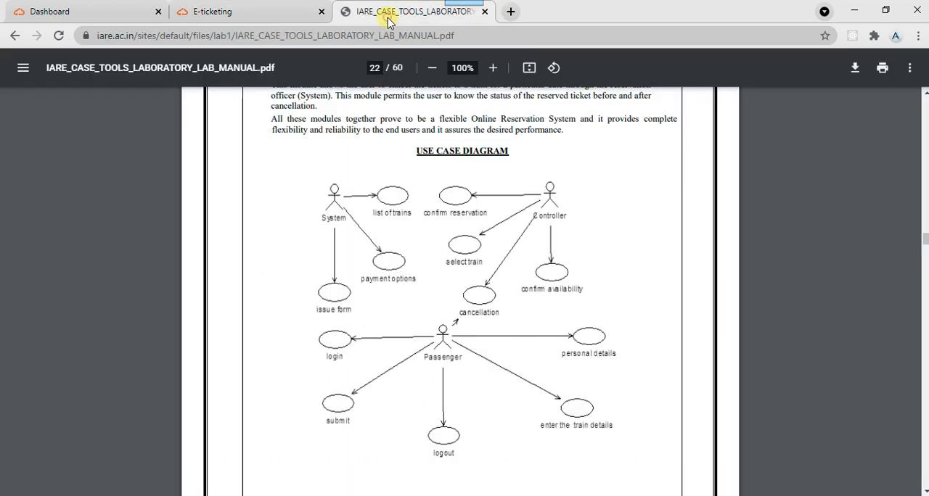
click(257, 13)
click(432, 194)
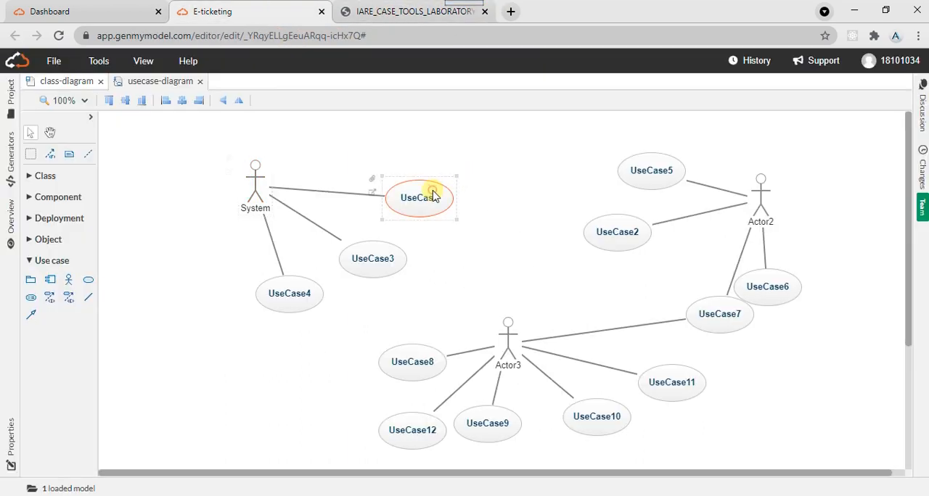
double_click(431, 197)
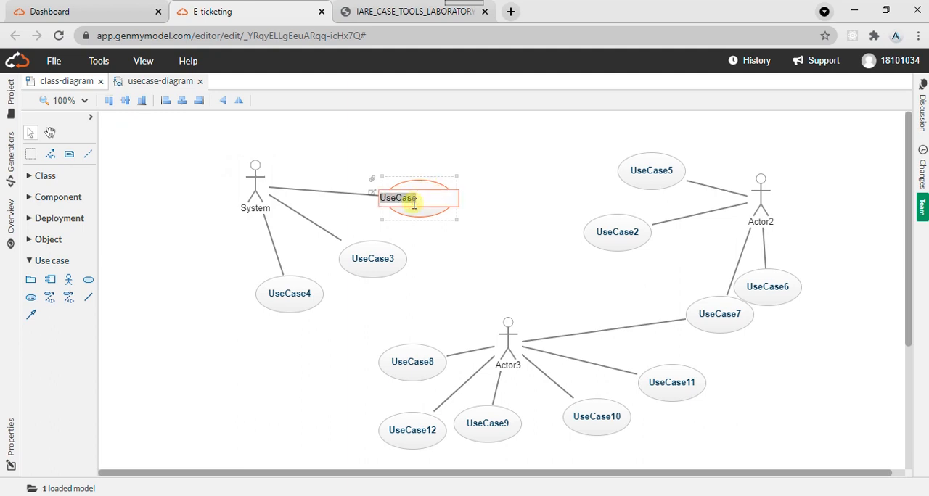
text(I)
click(247, 245)
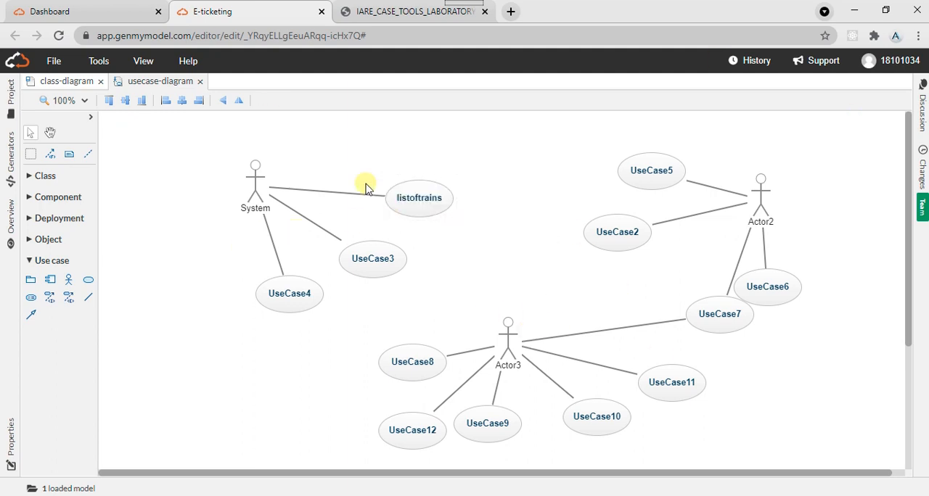
- Review the use case and class diagrams in the lab manual PDF, and open the class-diagram canvas in GenMyModel
click(371, 13)
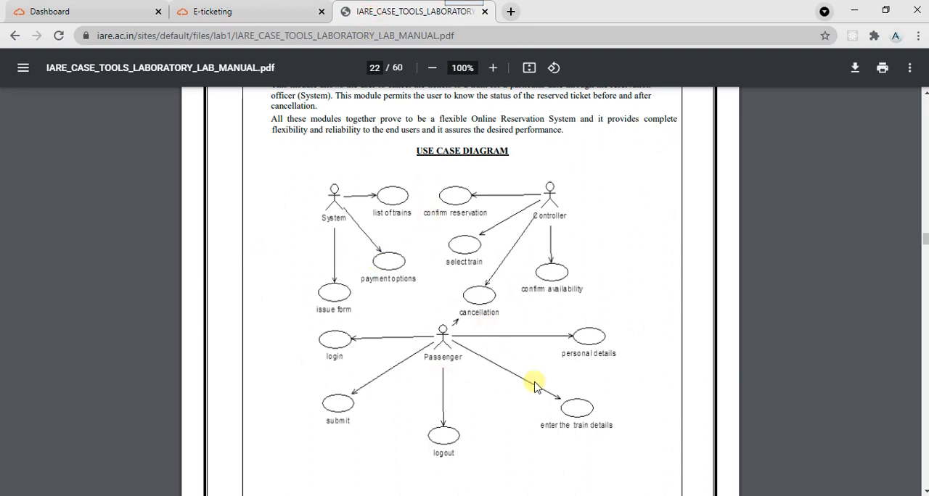
click(232, 8)
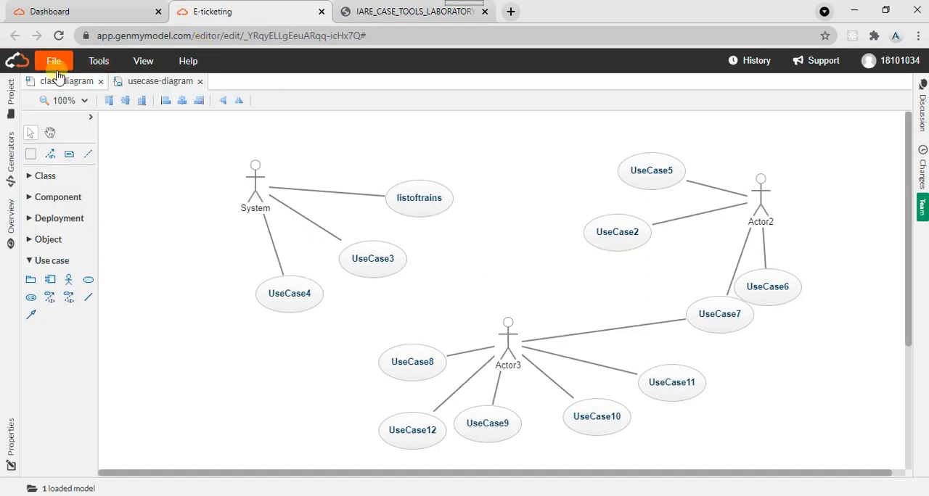
click(347, 11)
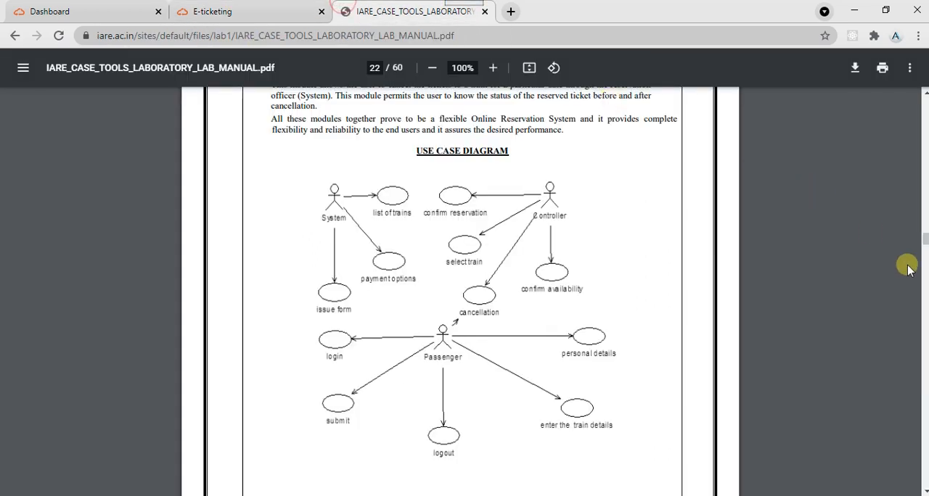
click(925, 287)
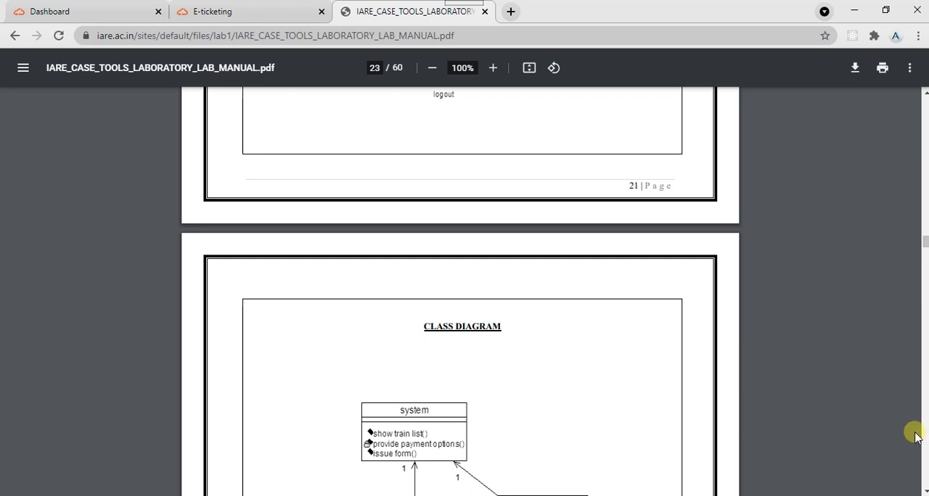
scroll(923, 489, down, 3)
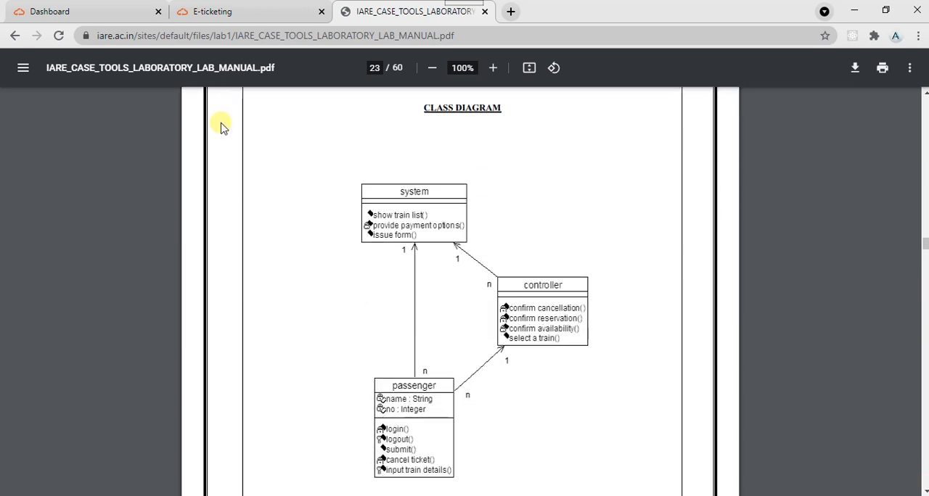
click(196, 7)
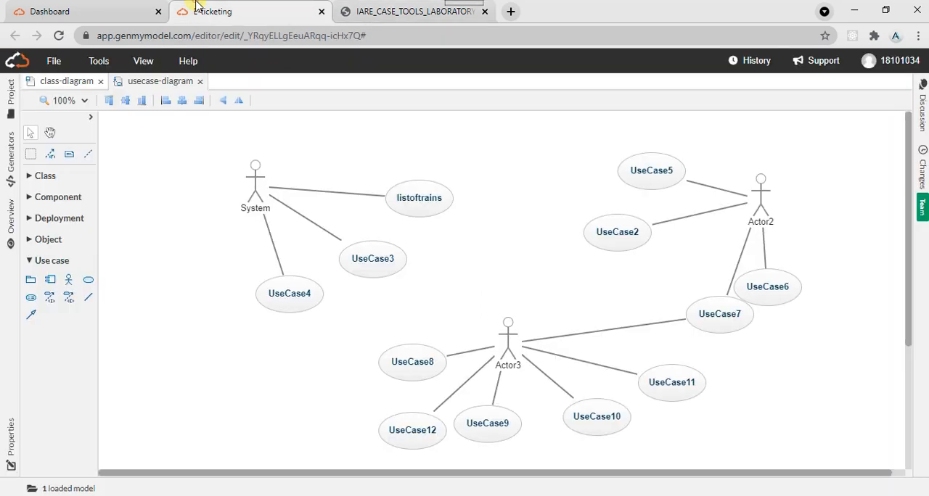
click(62, 81)
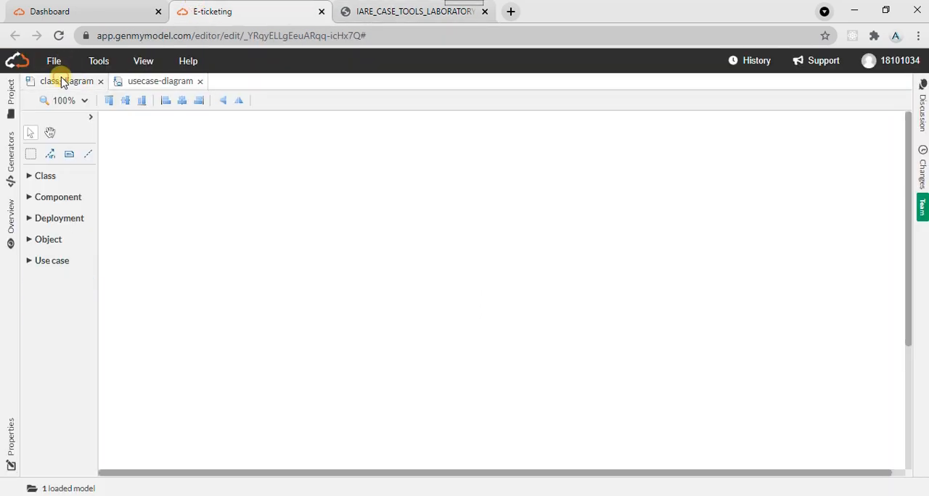
- Place a new class on the empty canvas of the class diagram and name it System
click(40, 178)
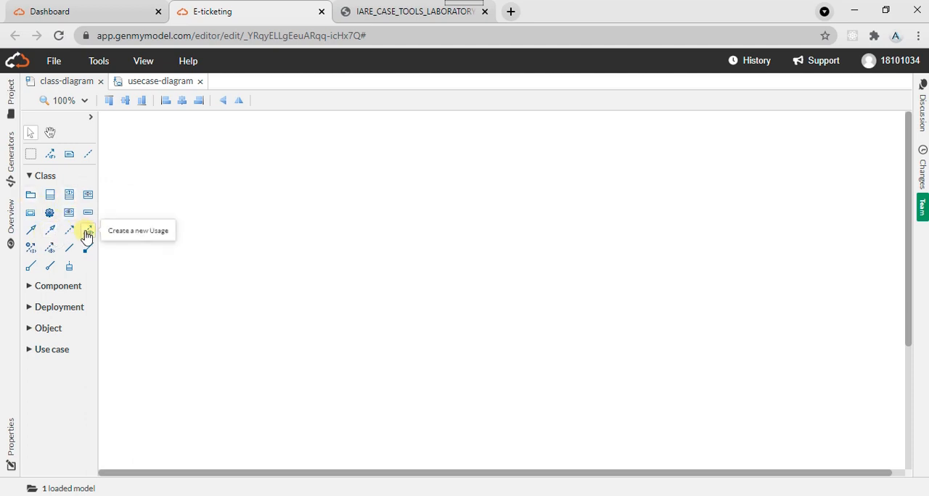
click(47, 196)
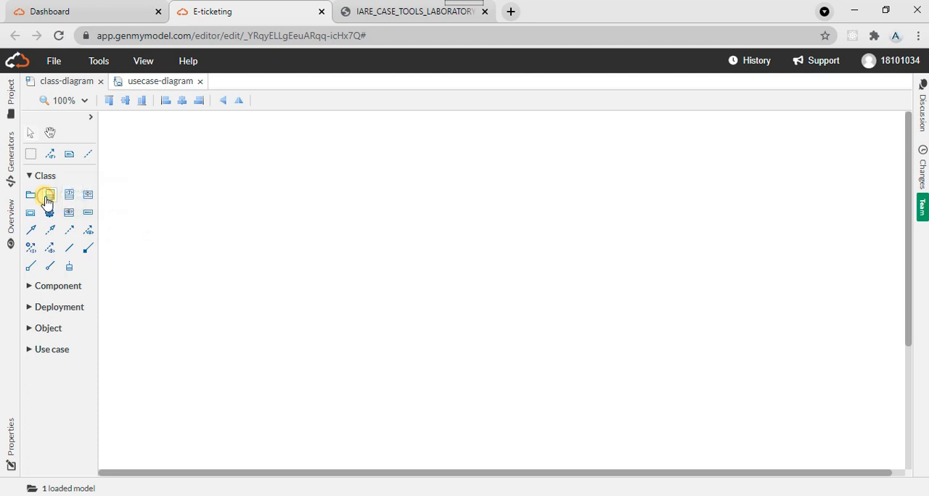
click(312, 181)
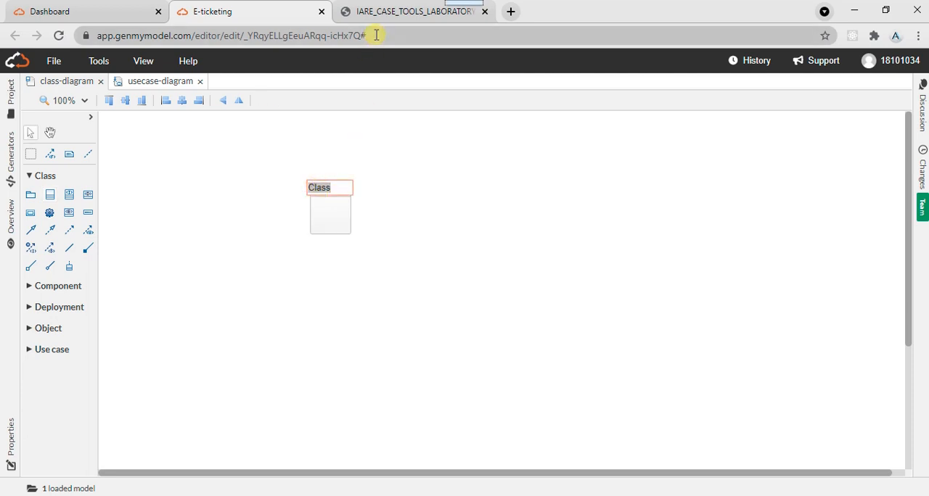
click(383, 12)
click(251, 8)
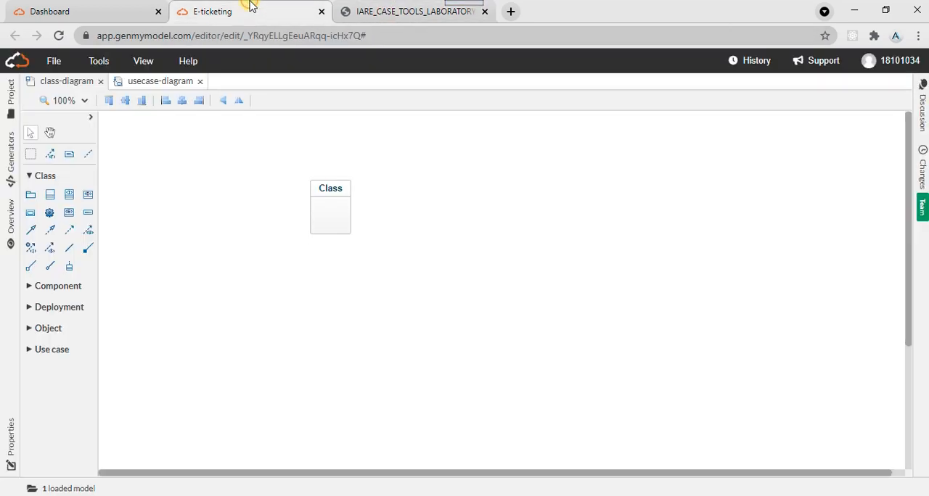
double_click(336, 188)
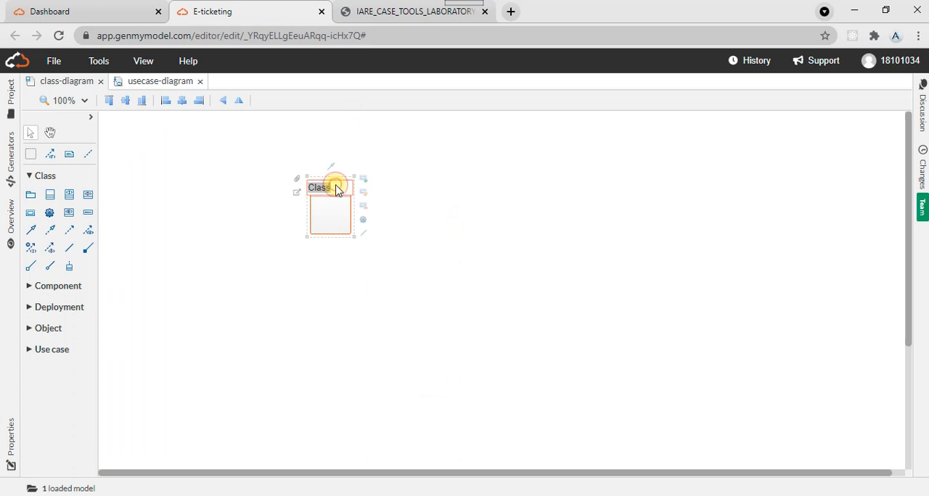
text(System)
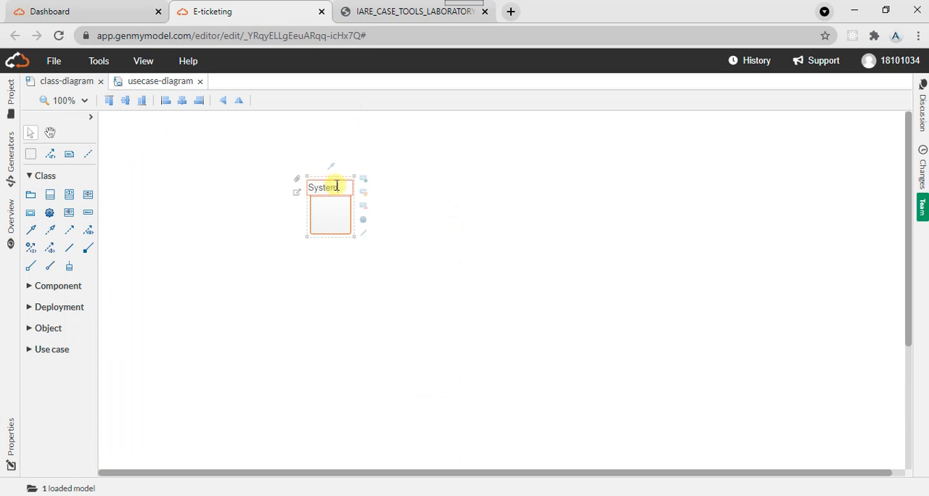
- Check the system class in the lab manual and add three operations to the System class
click(361, 8)
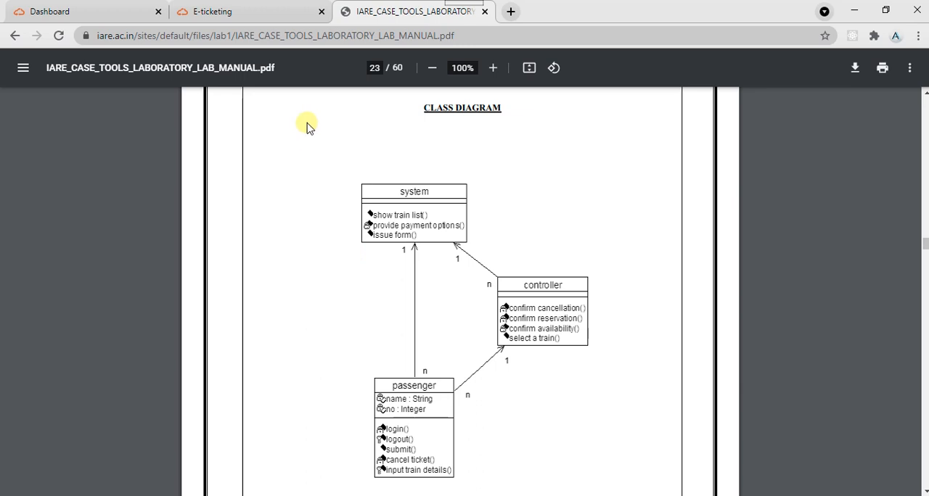
click(242, 7)
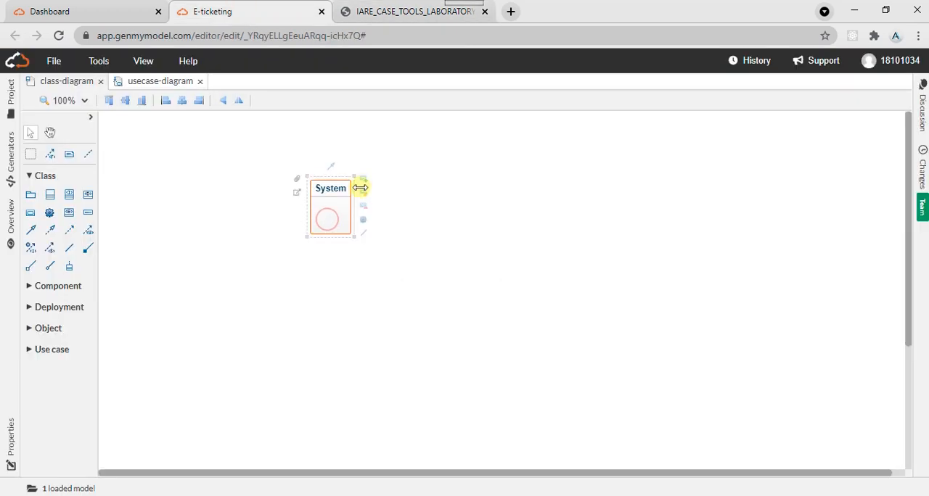
click(243, 219)
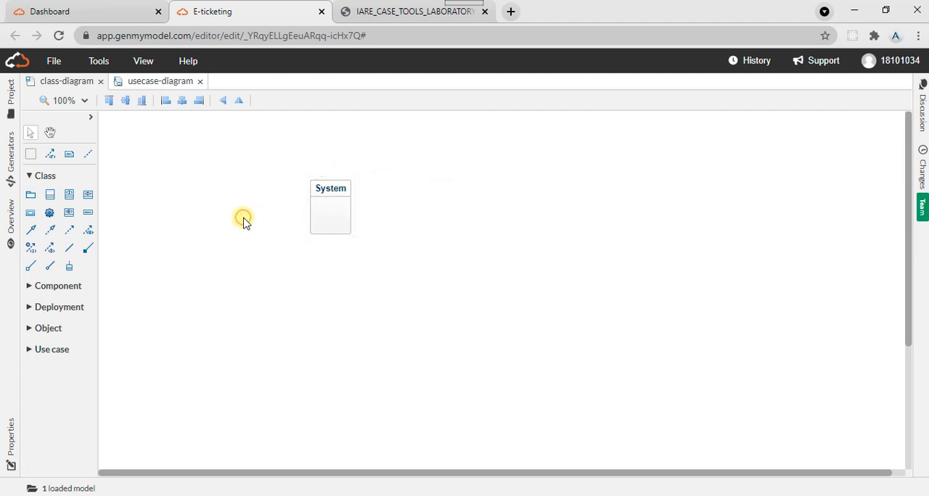
click(321, 220)
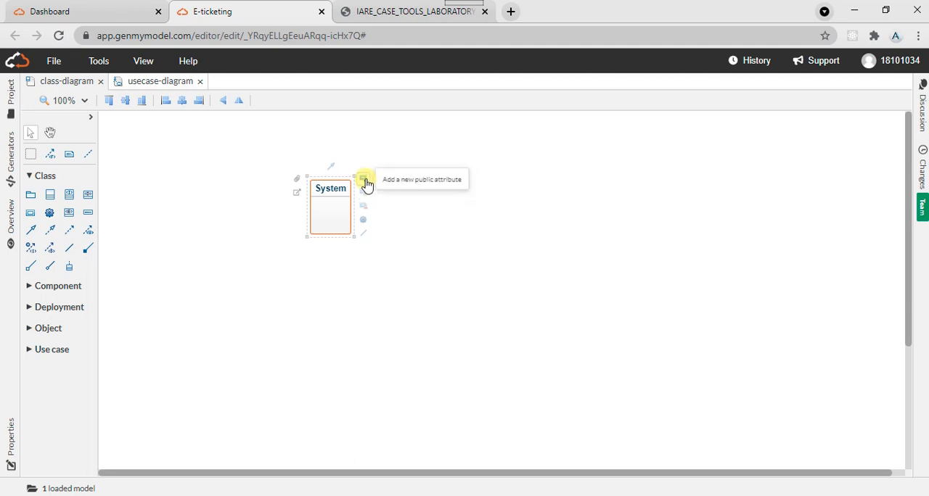
click(365, 224)
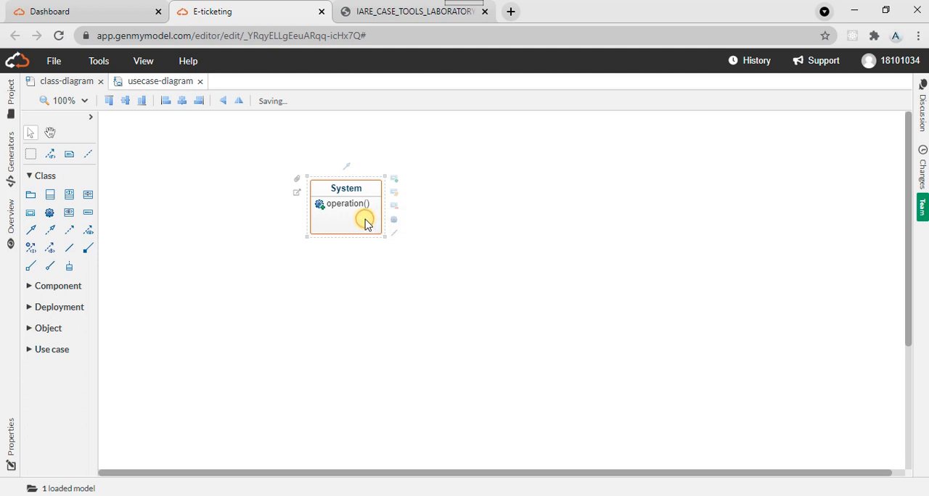
click(392, 222)
click(401, 220)
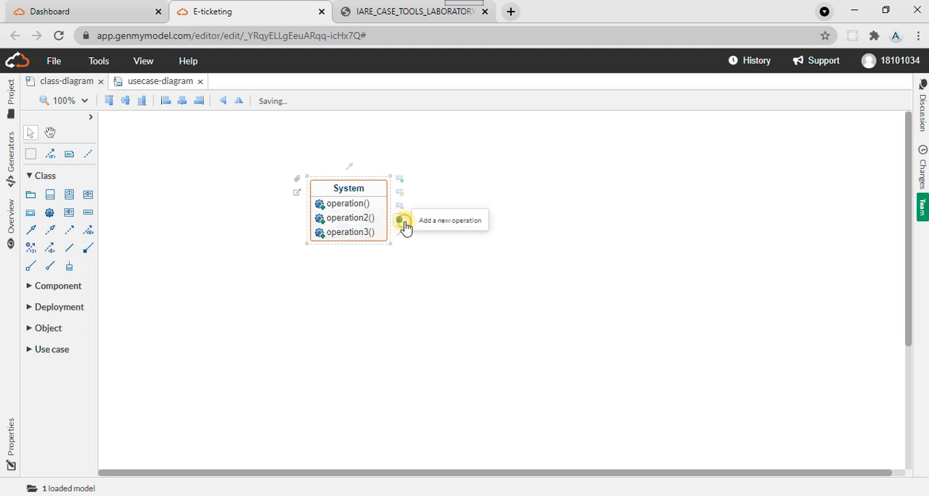
- Rename the System class's first operation as show train list
click(342, 204)
click(342, 206)
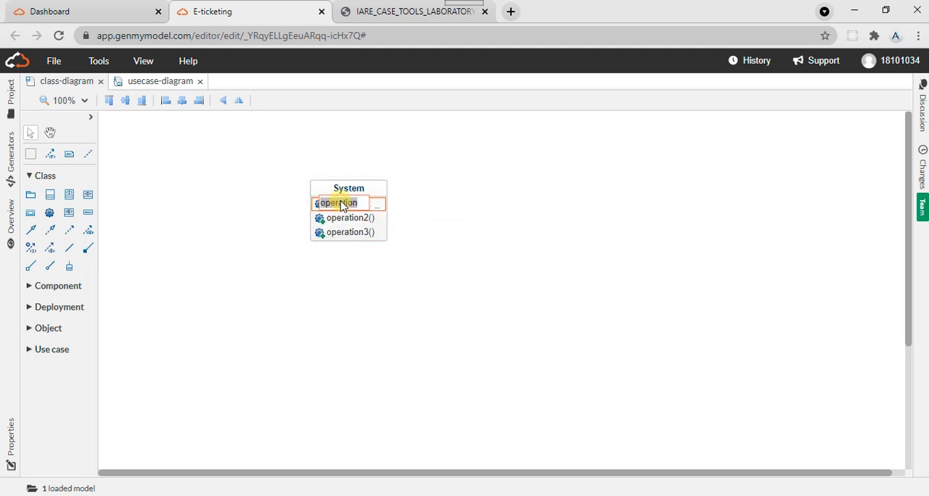
text(s)
text(how train list)
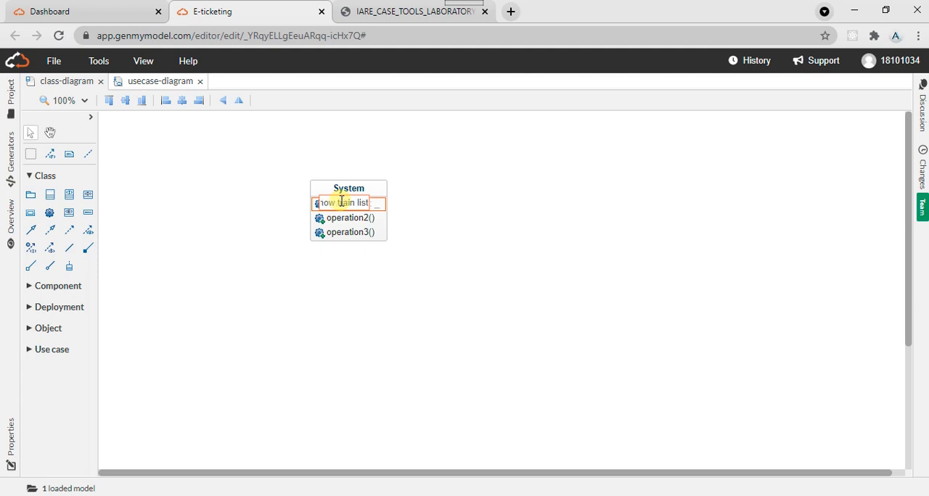
key(Return)
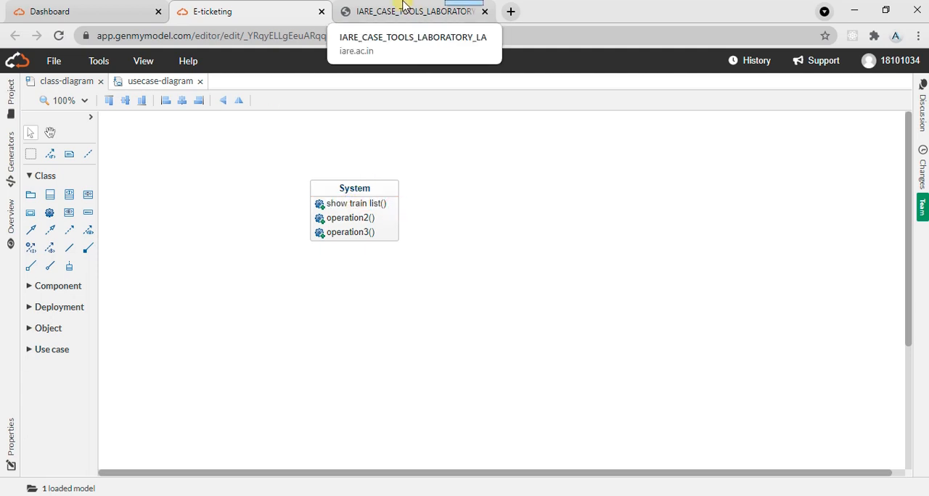
- Add a second class below and to the right of System and name it passenger, as in the lab manual
click(404, 6)
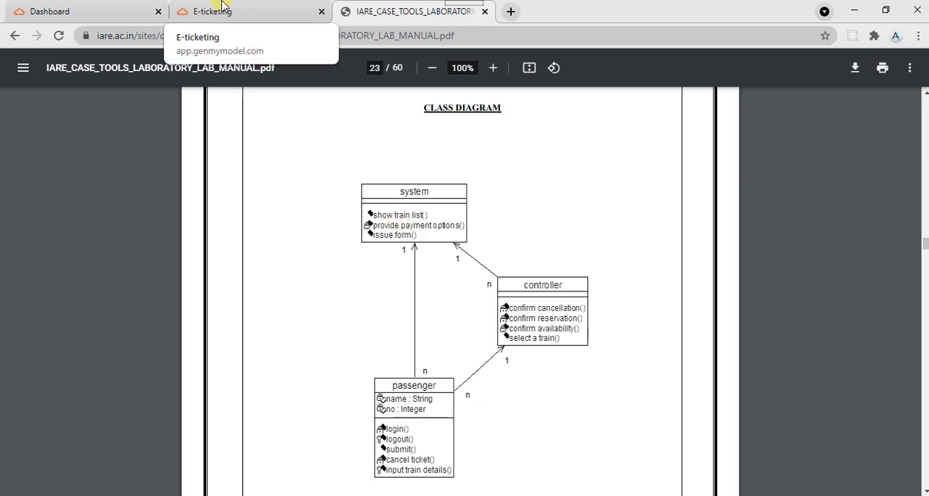
click(223, 6)
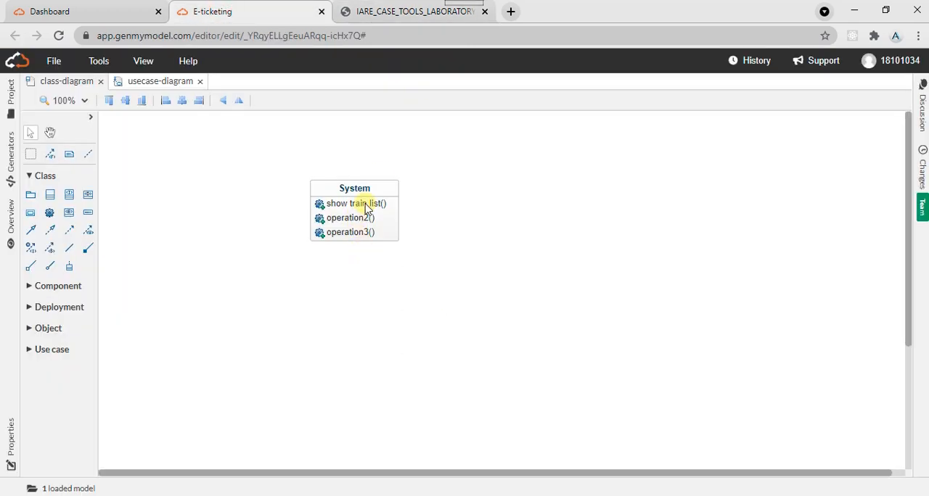
click(67, 199)
click(429, 339)
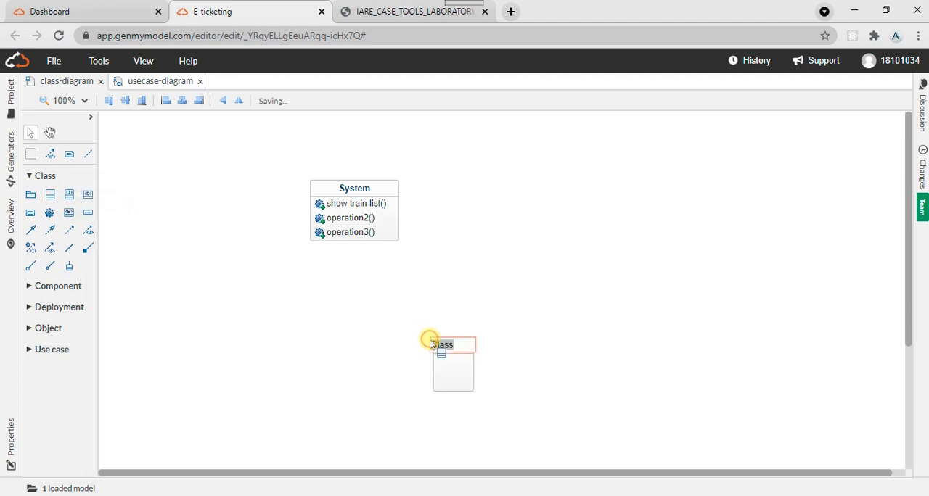
click(385, 7)
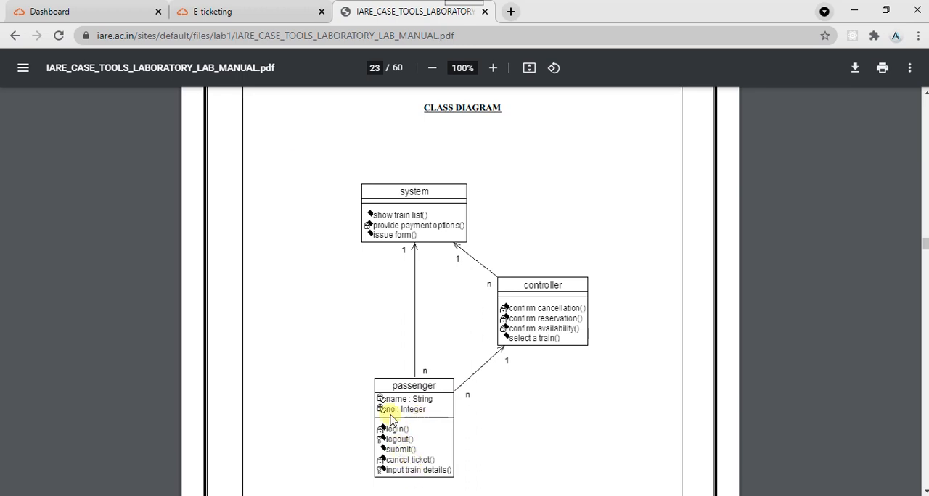
click(301, 6)
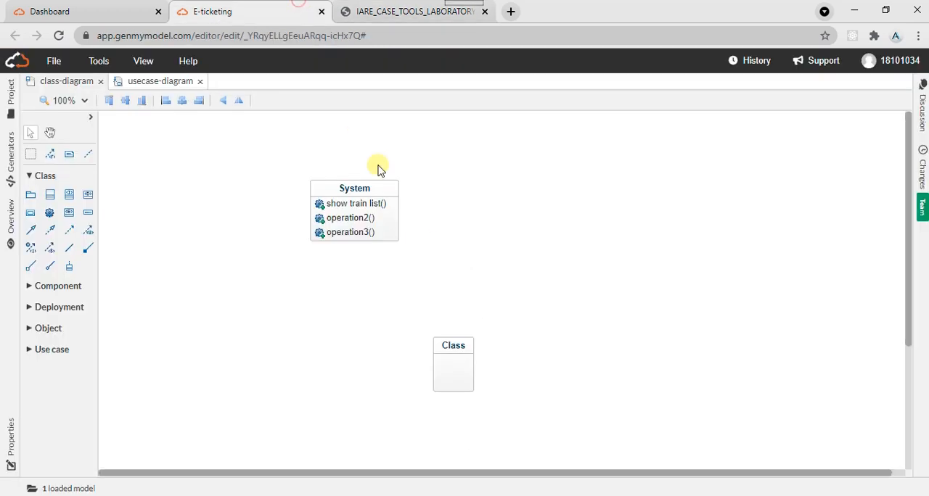
click(452, 349)
click(452, 348)
text(p)
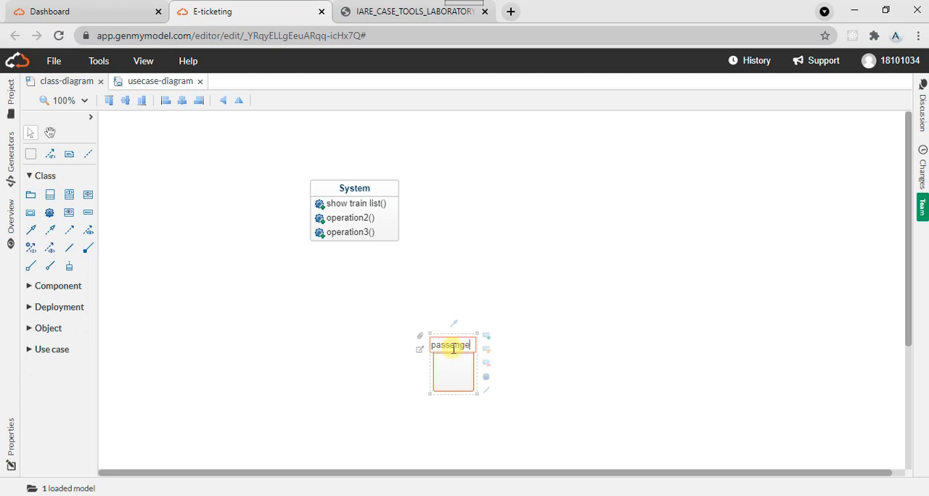
click(453, 368)
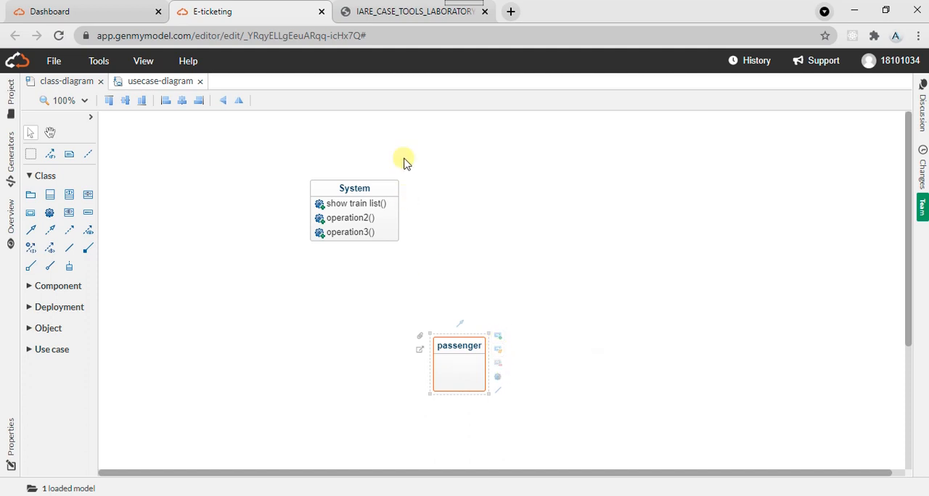
- Add two private attributes and five operations to the passenger class, following the lab manual's class diagram
click(359, 8)
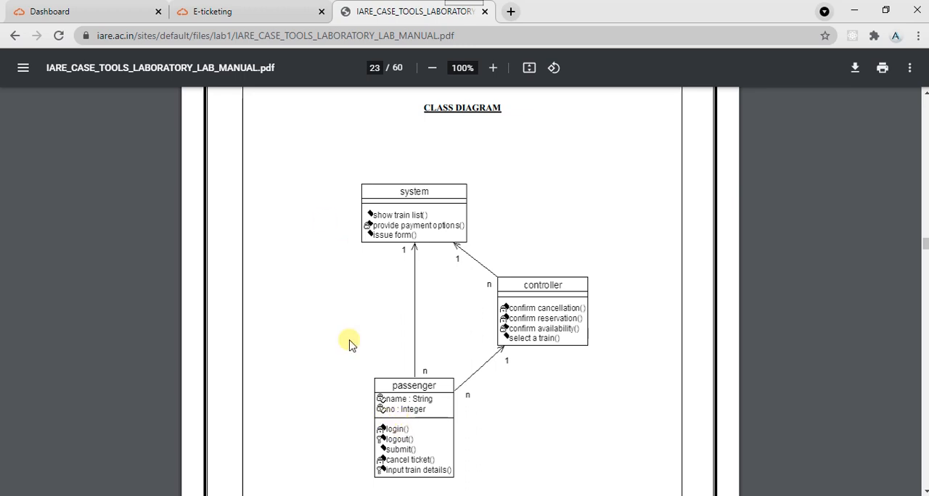
click(185, 8)
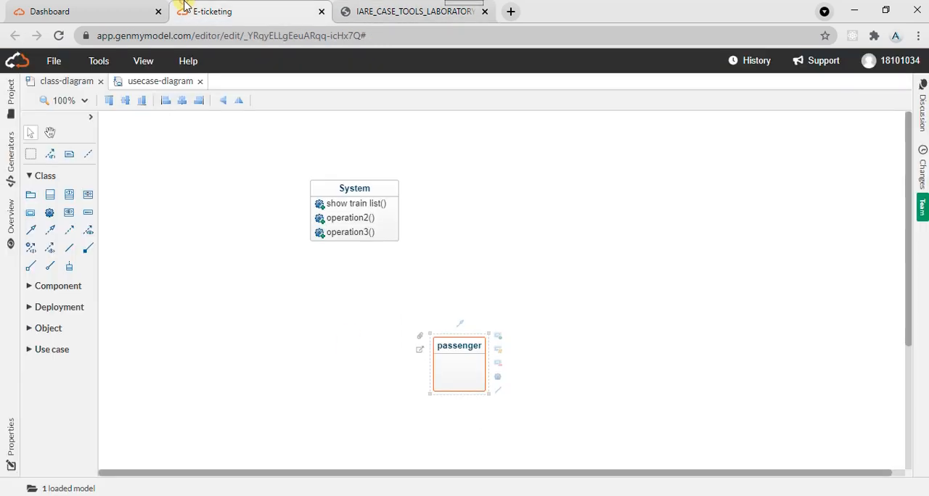
click(498, 365)
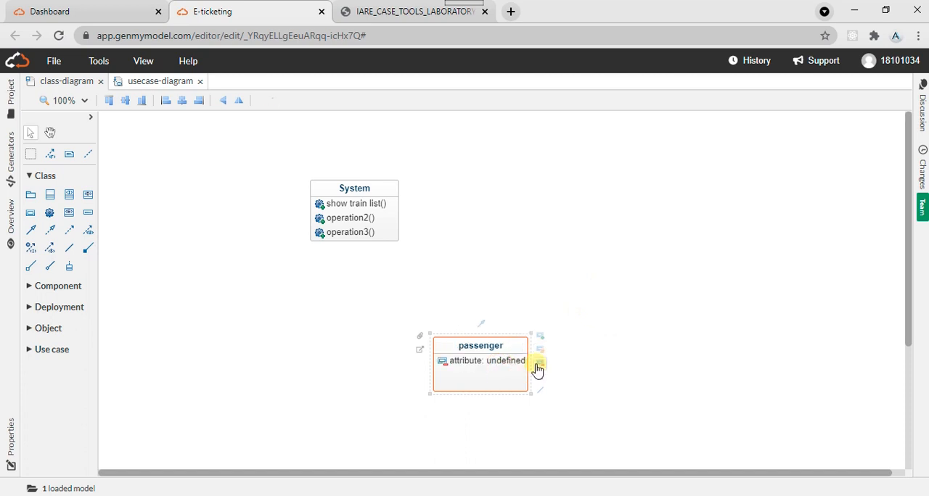
click(537, 368)
click(544, 379)
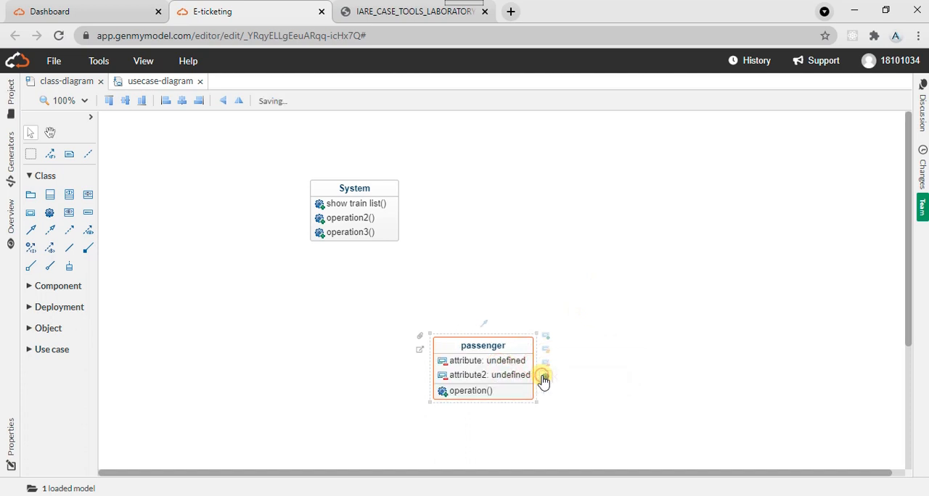
click(544, 378)
click(544, 379)
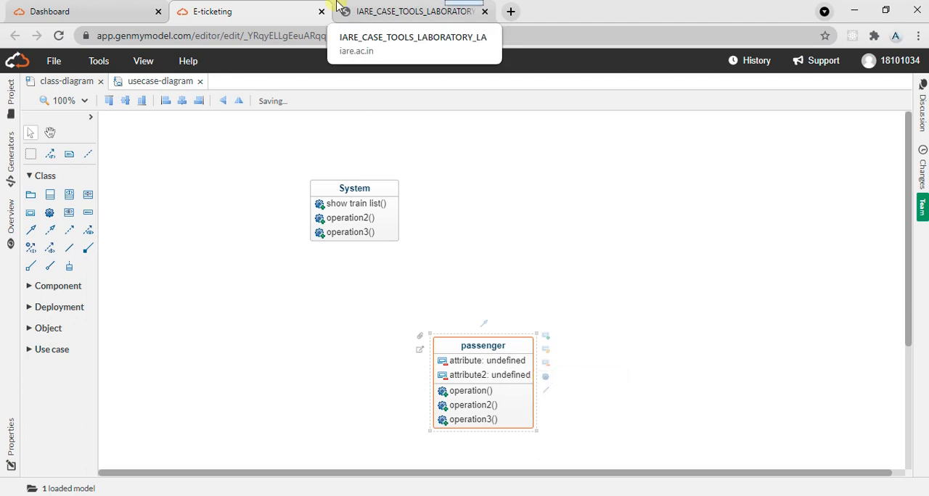
click(337, 7)
click(277, 5)
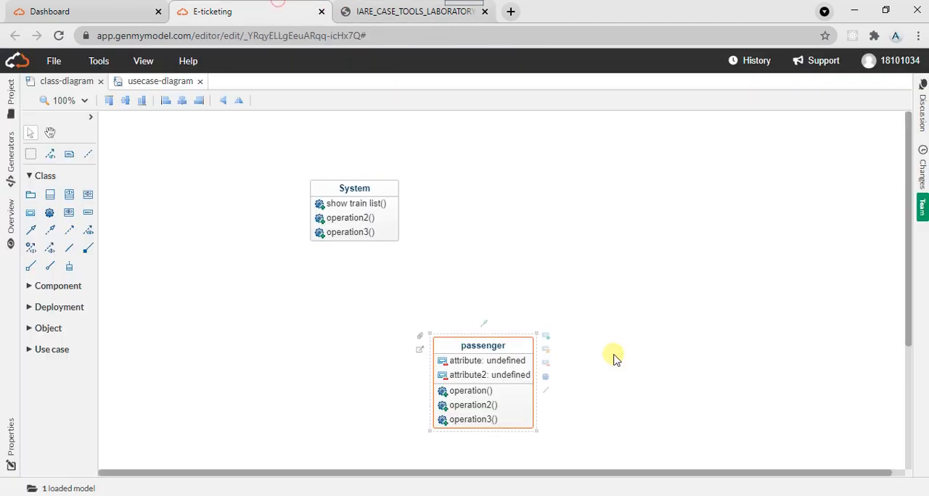
click(544, 379)
click(545, 378)
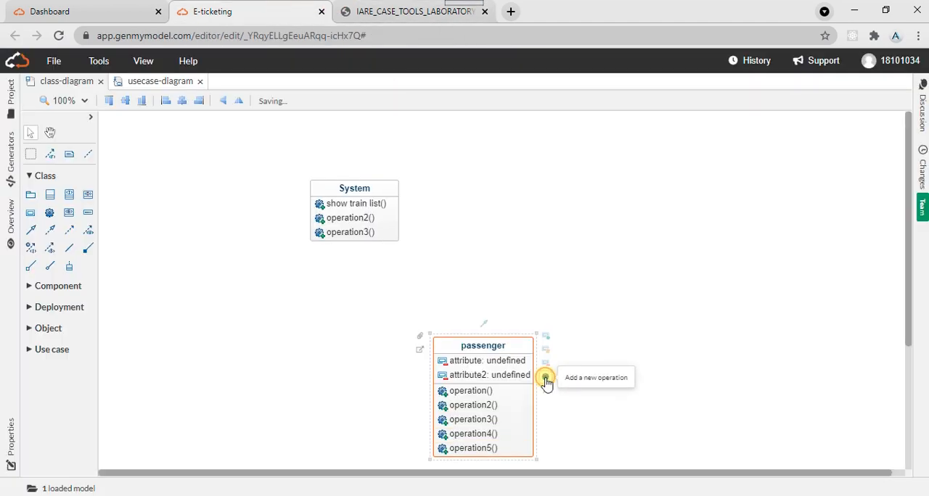
- Rename the passenger class's first attribute as name and set its type to String
click(464, 366)
double_click(463, 363)
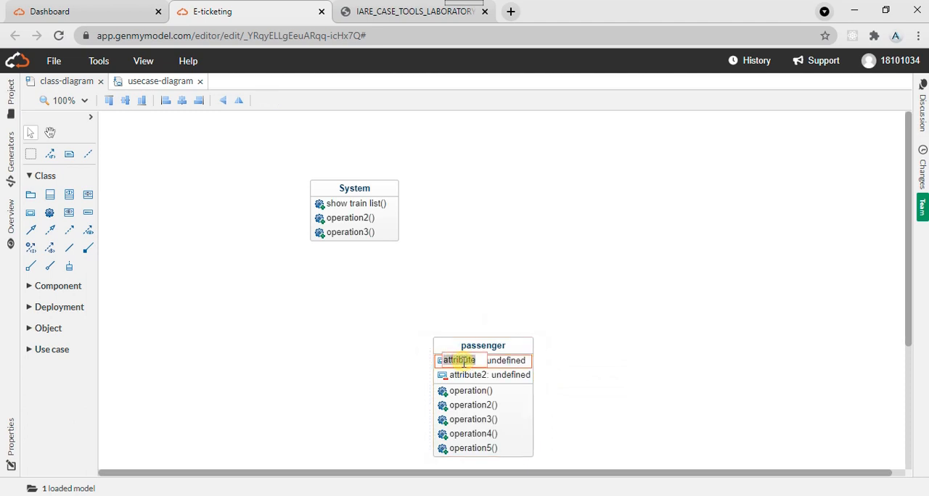
text(ns)
click(510, 360)
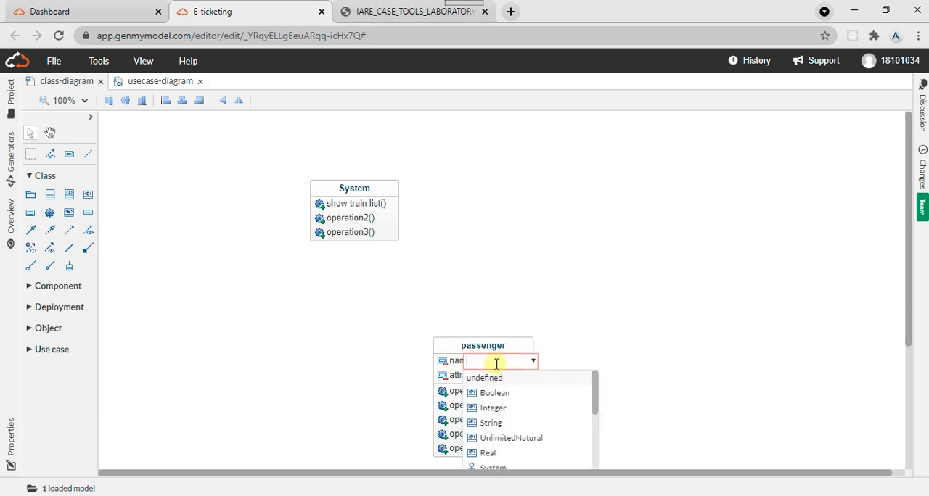
click(513, 423)
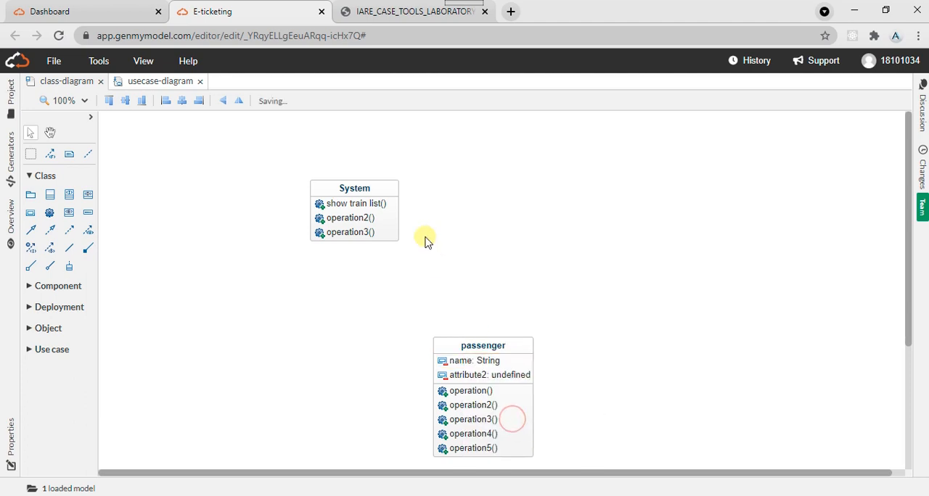
- Rename the passenger class's second attribute as no and set its type to Integer, following the lab manual
click(378, 11)
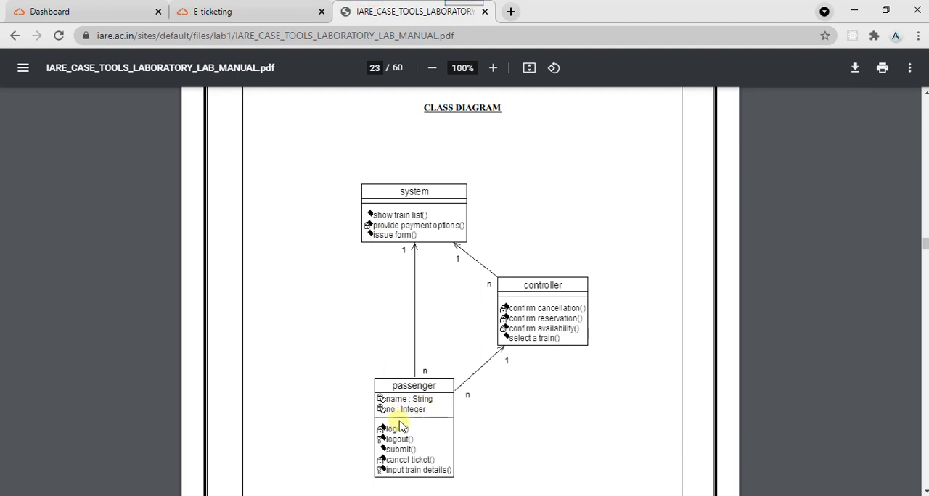
click(244, 5)
click(467, 375)
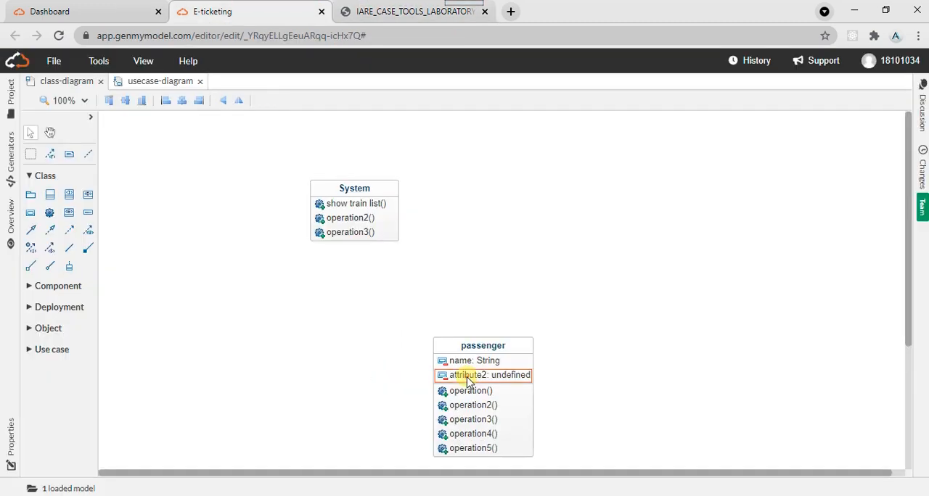
click(467, 375)
text(no)
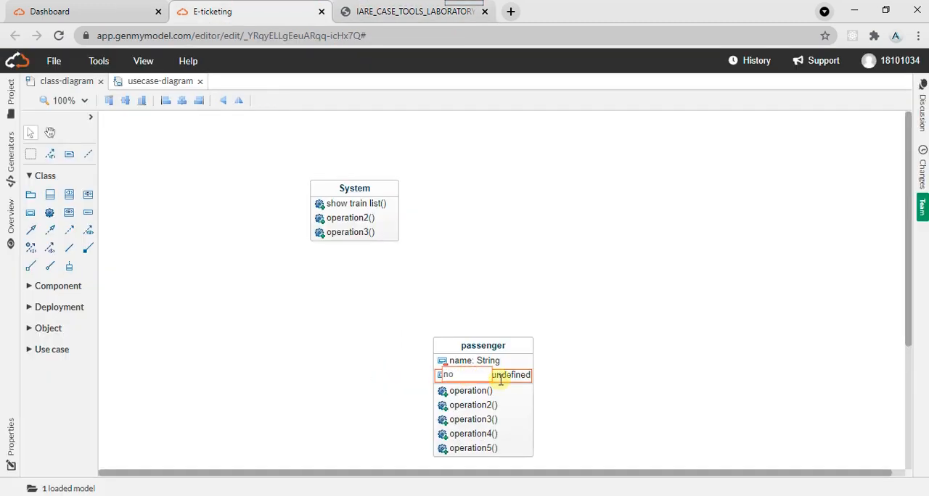
click(516, 378)
double_click(487, 374)
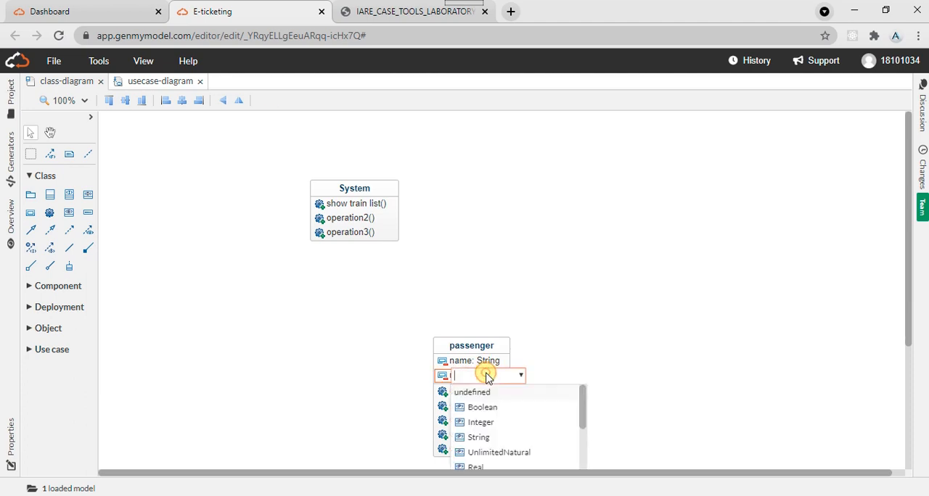
text(inte)
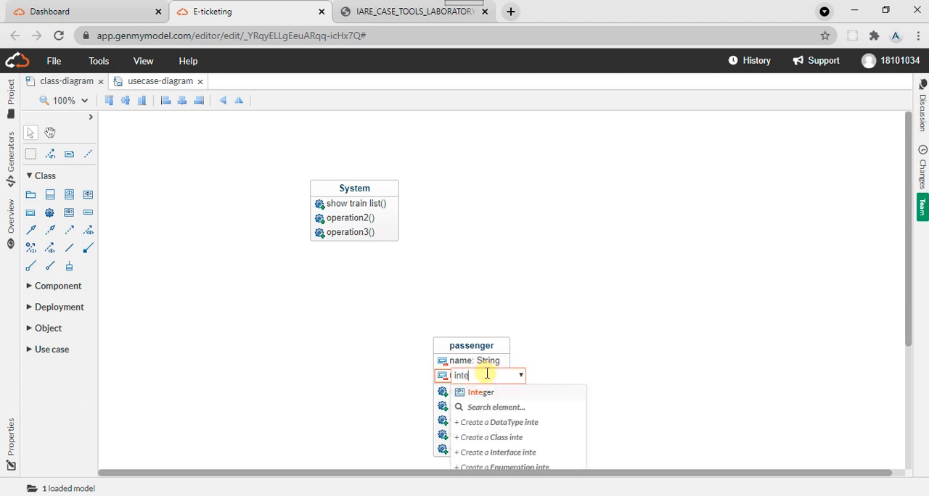
click(544, 396)
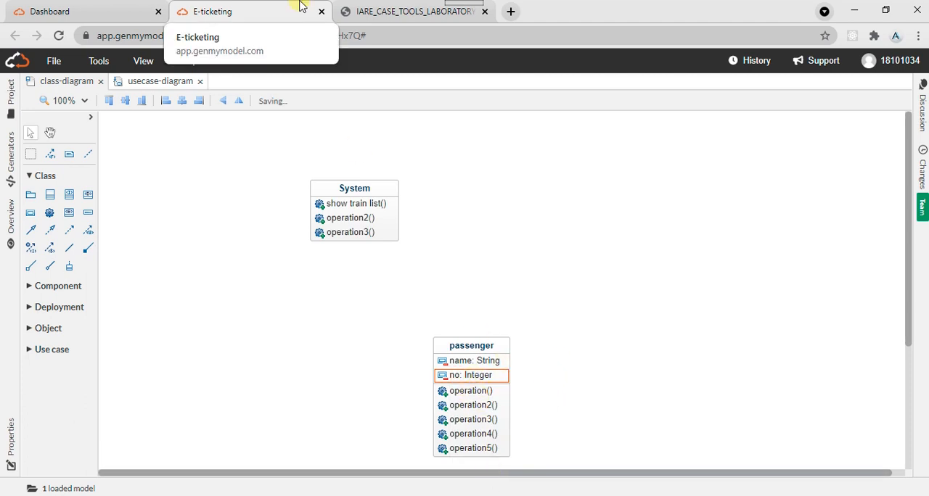
- Connect the passenger class to System with an association, as in the lab manual, and move System directly above passenger
click(370, 10)
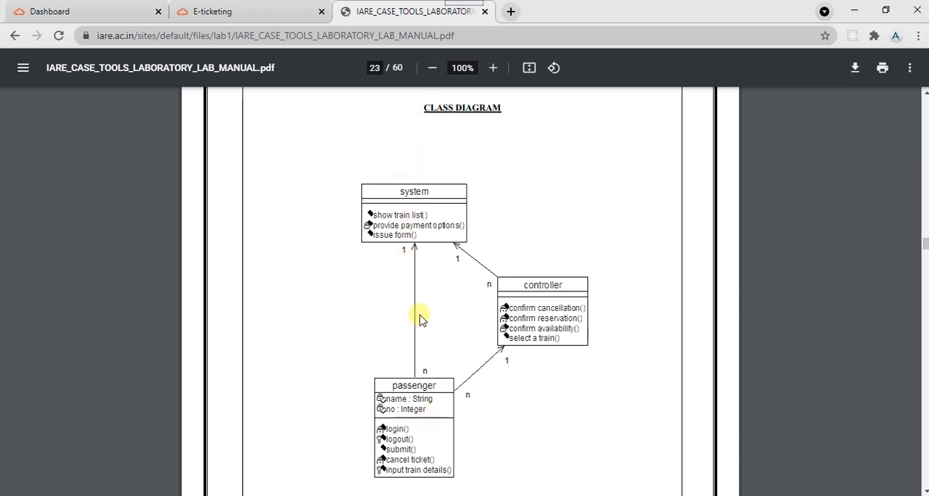
click(232, 9)
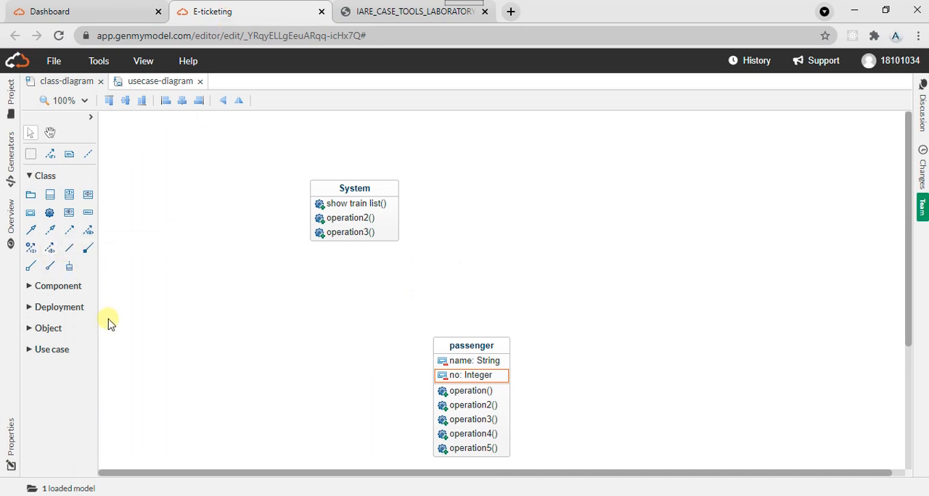
click(360, 6)
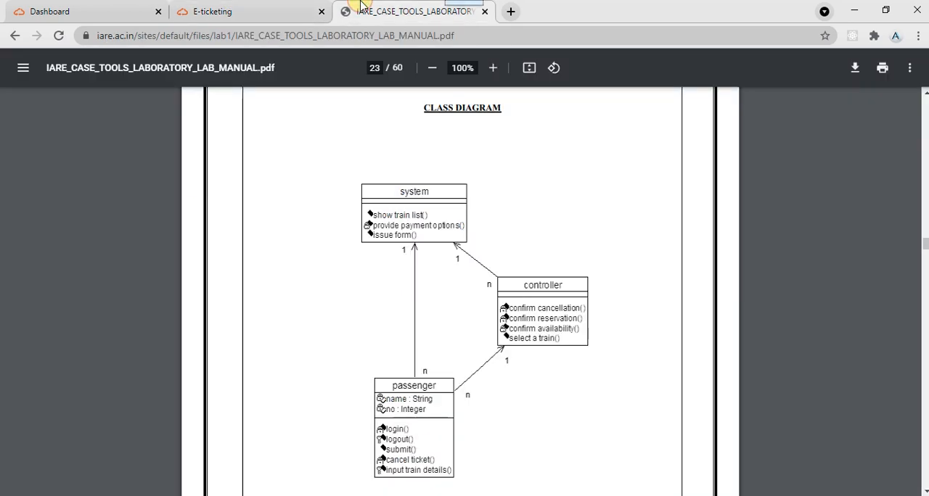
click(270, 6)
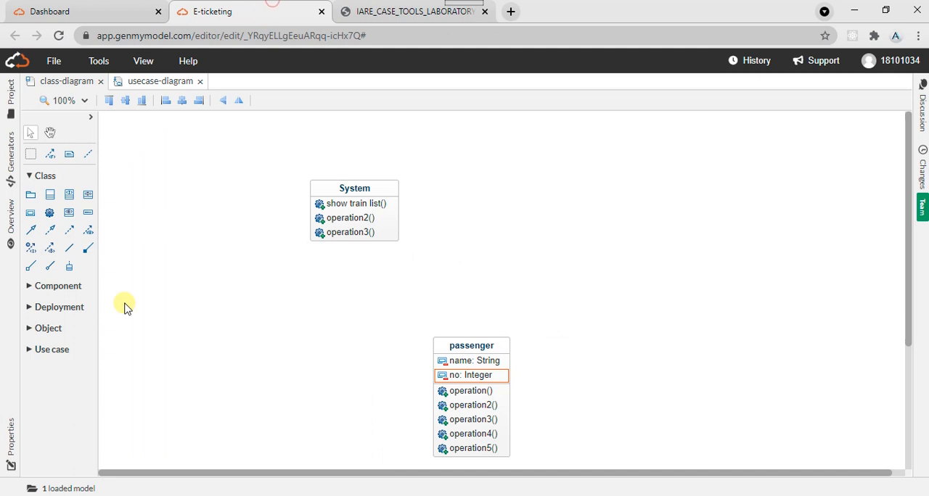
click(69, 251)
click(453, 400)
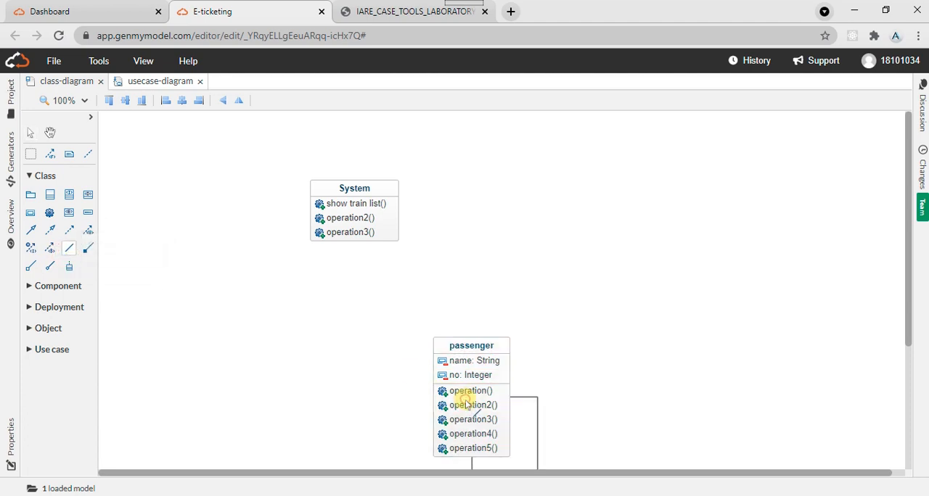
click(357, 190)
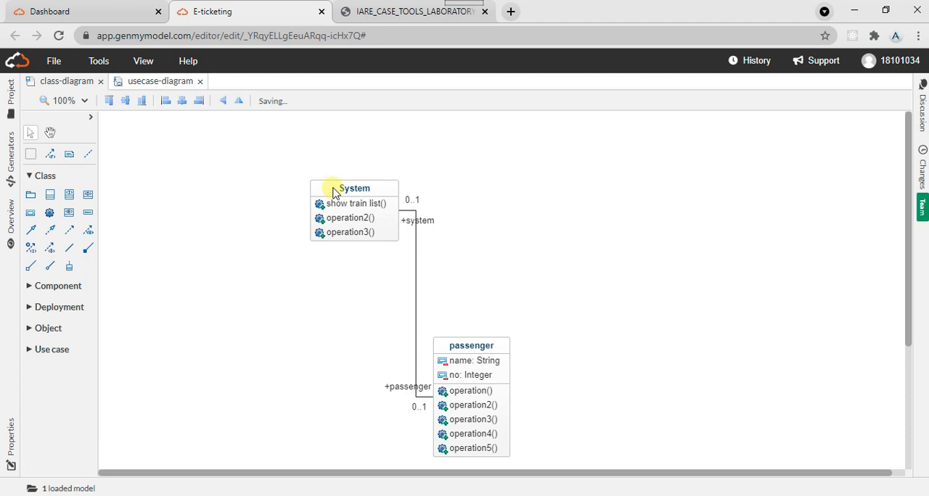
drag(333, 190, 460, 145)
click(535, 266)
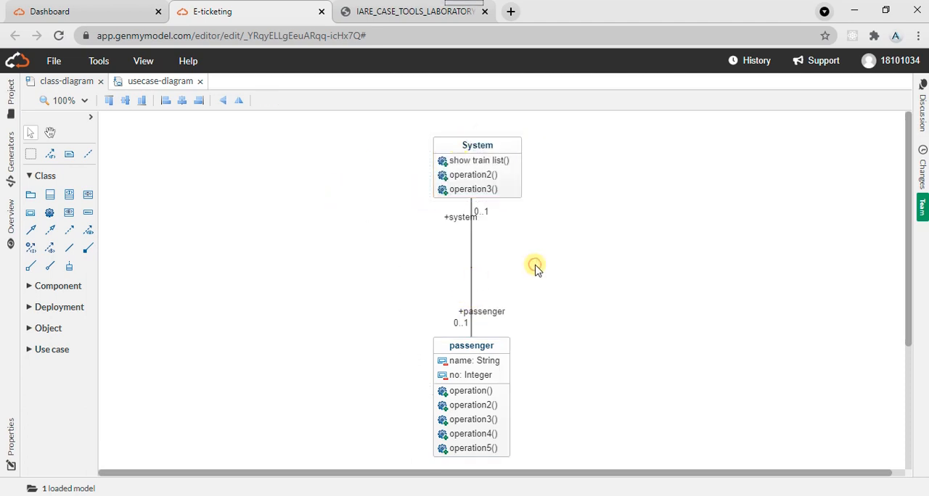
- Clear the role names system and passenger from both ends of the association
double_click(457, 224)
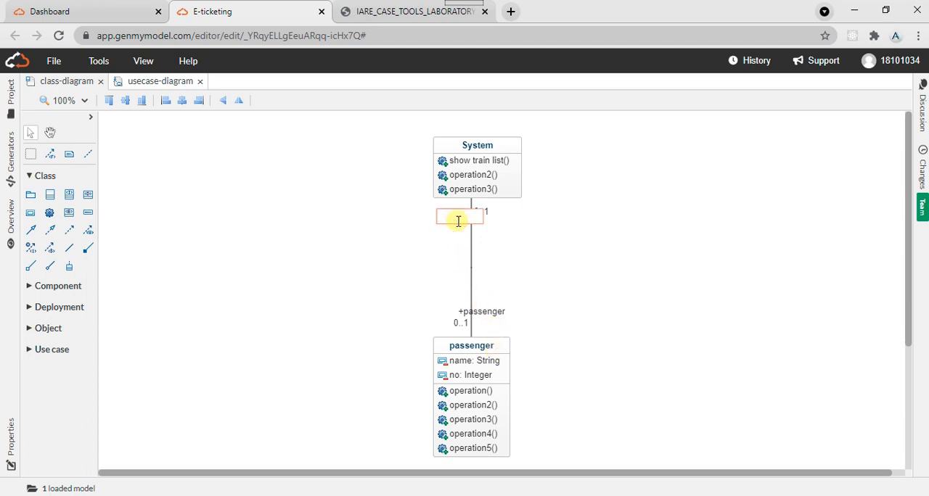
click(496, 322)
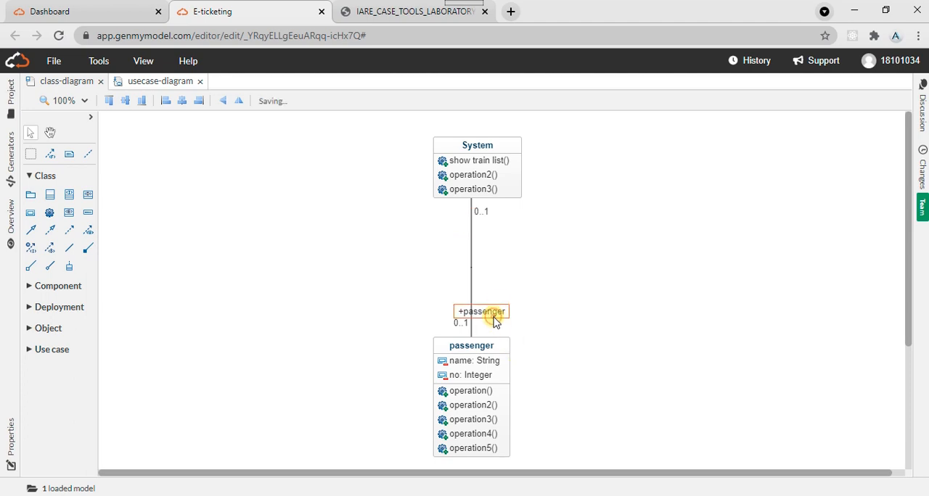
double_click(489, 313)
key(BackSpace)
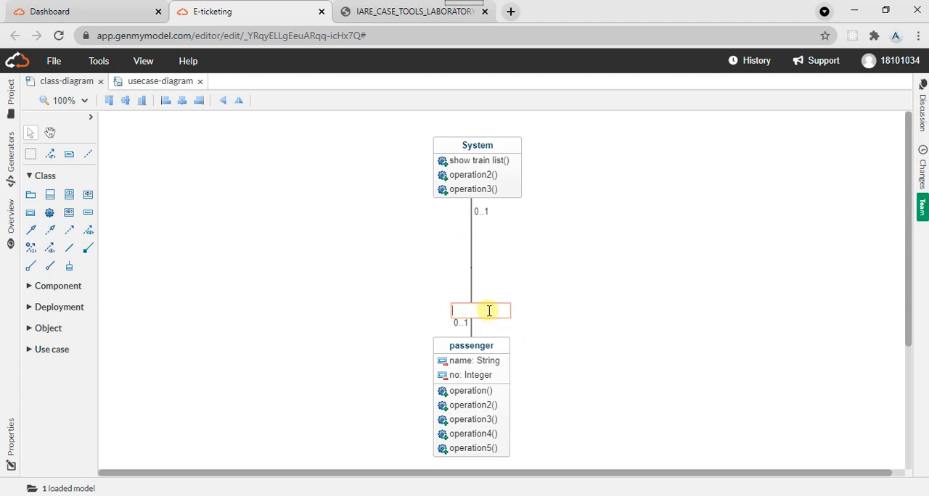
click(490, 234)
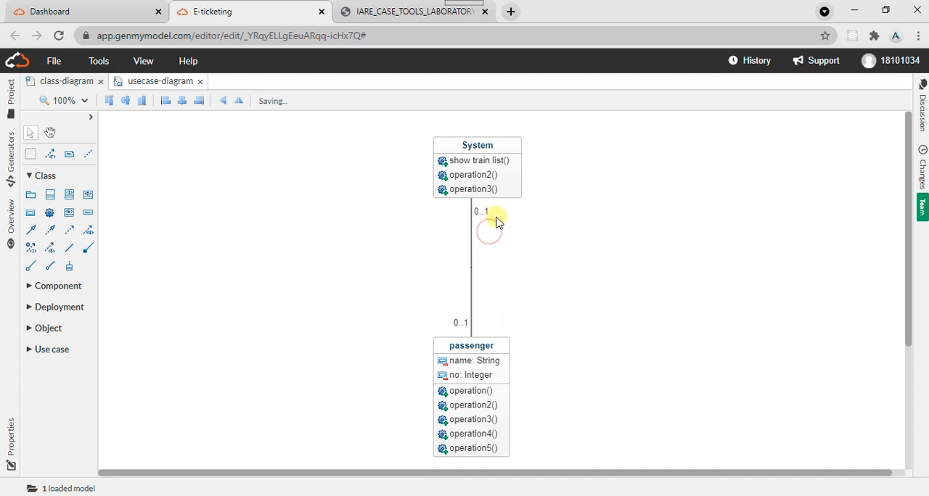
- Set the association's multiplicity to 1 at the System end and * at the passenger end, based on the lab manual
click(398, 10)
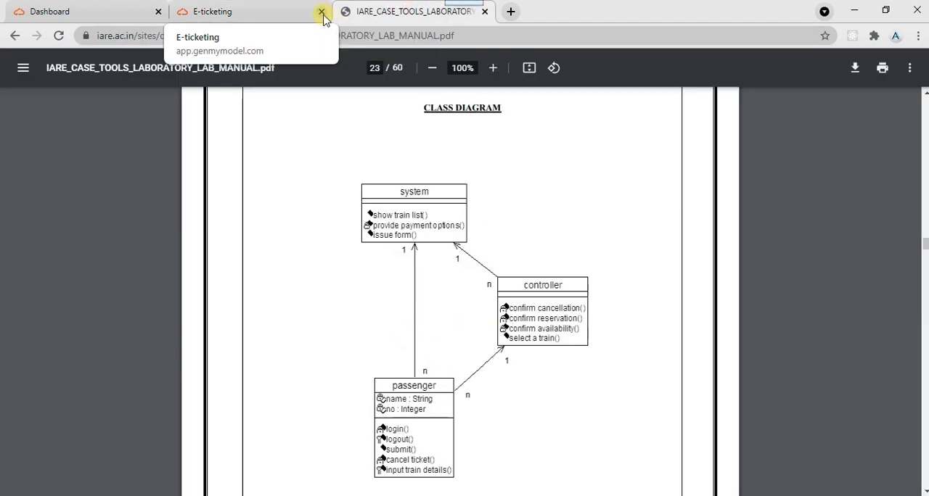
click(298, 9)
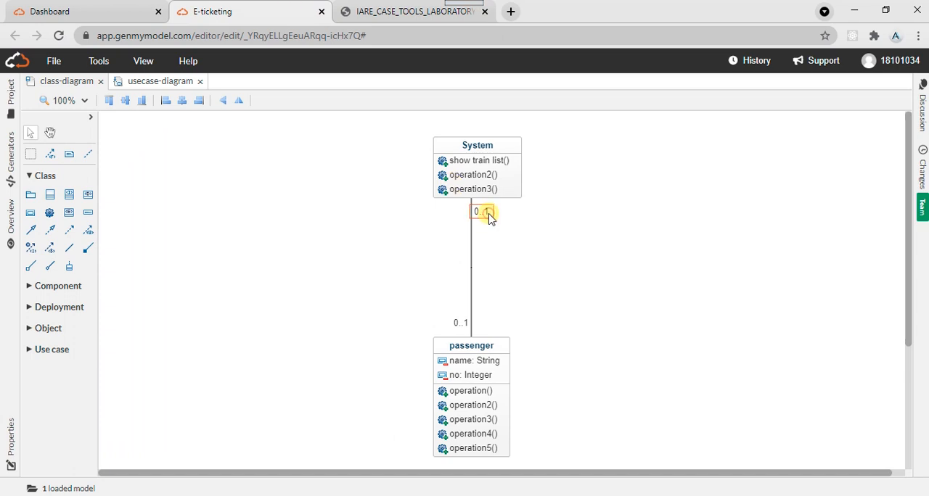
double_click(489, 216)
click(490, 217)
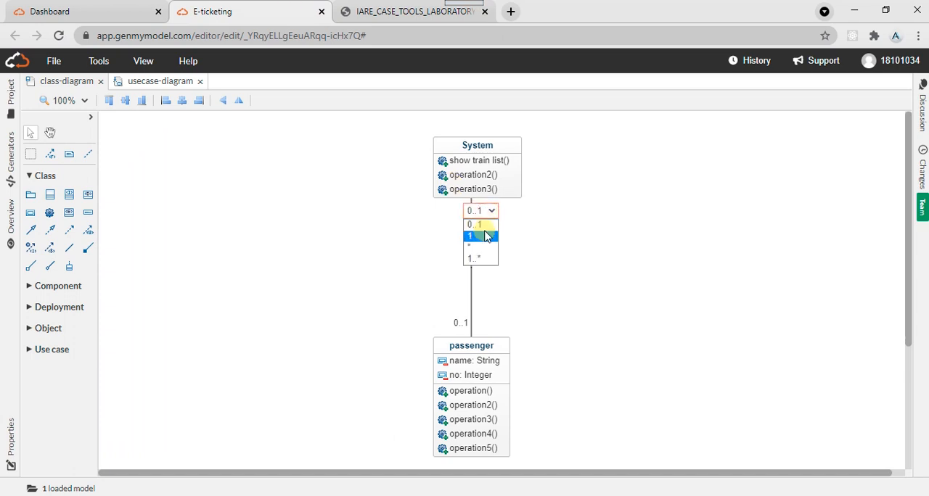
click(484, 231)
double_click(459, 323)
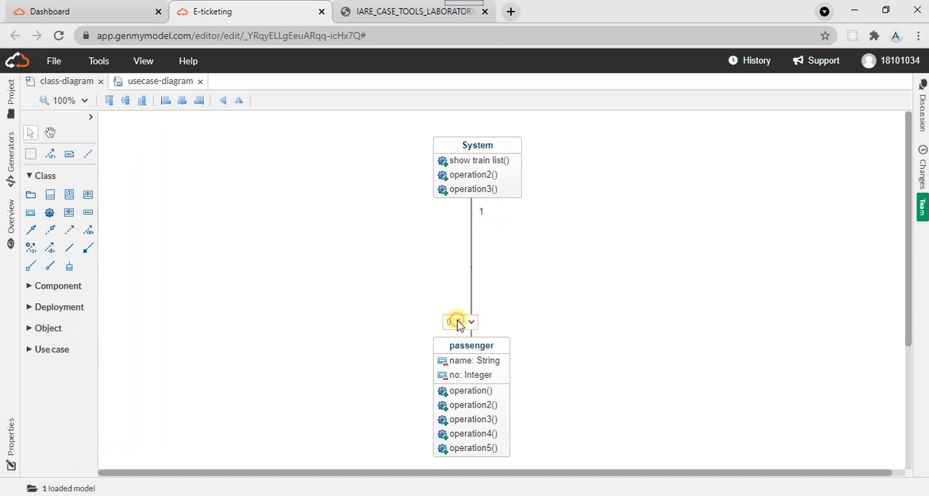
click(466, 325)
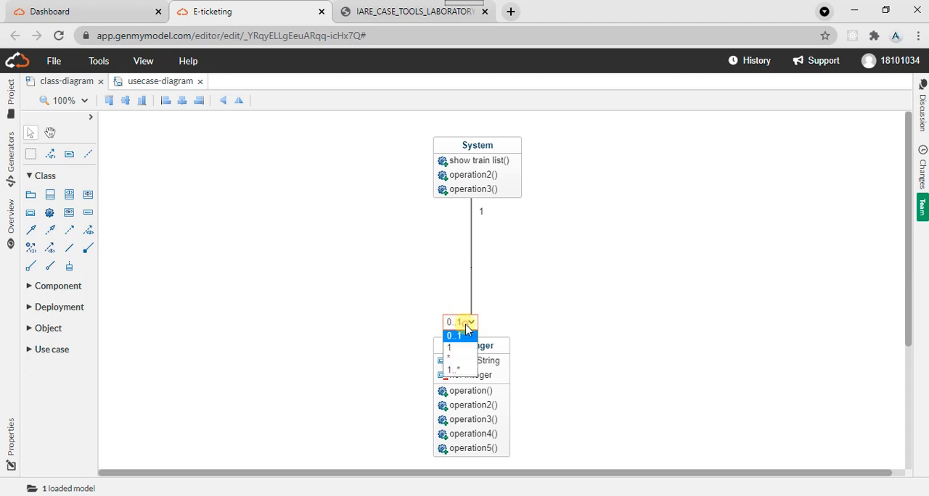
click(454, 360)
click(364, 249)
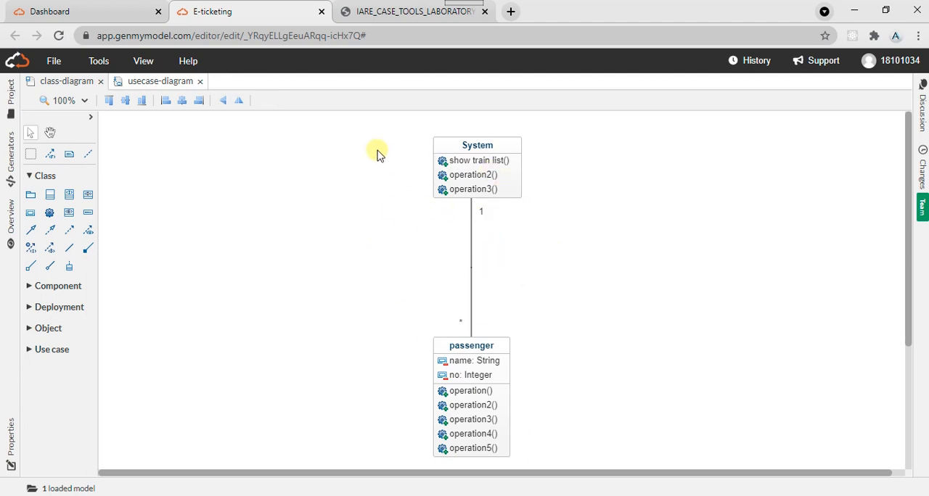
- Look up the ticket reservation sequence diagram in the lab manual and create a new sequence diagram in the E-ticketing project
click(376, 11)
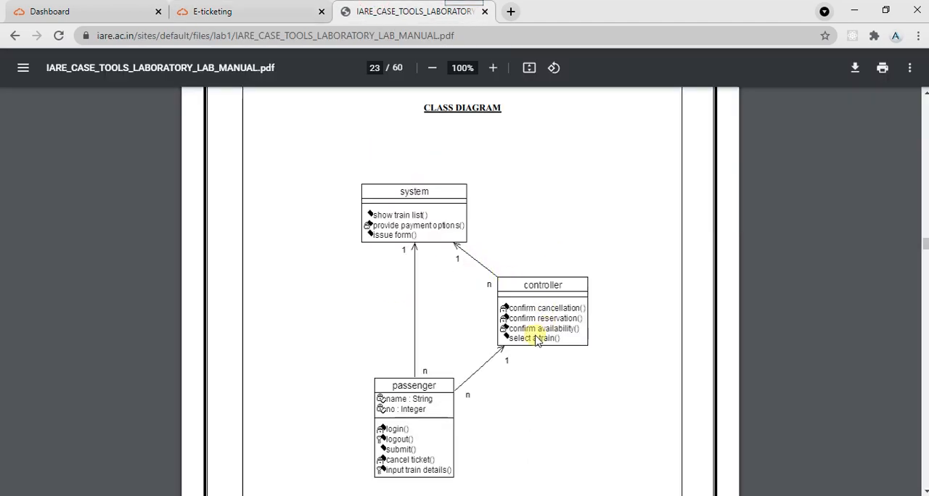
click(249, 5)
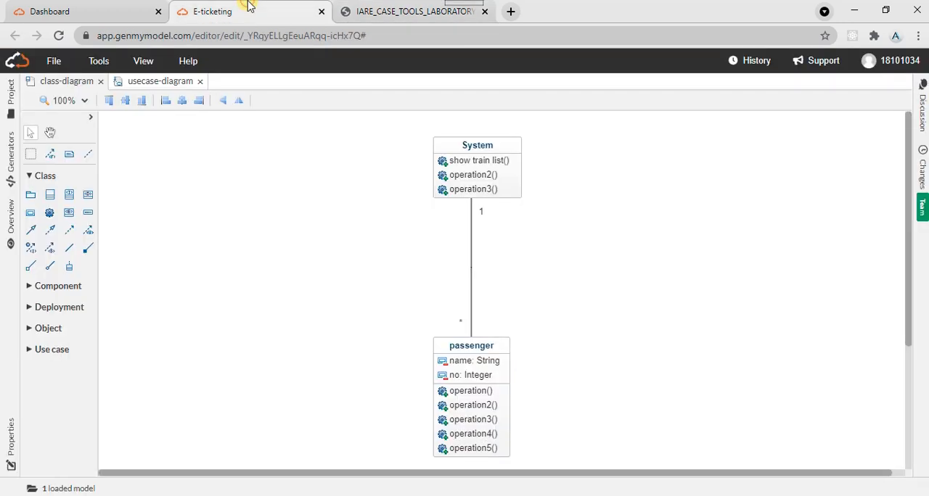
click(427, 11)
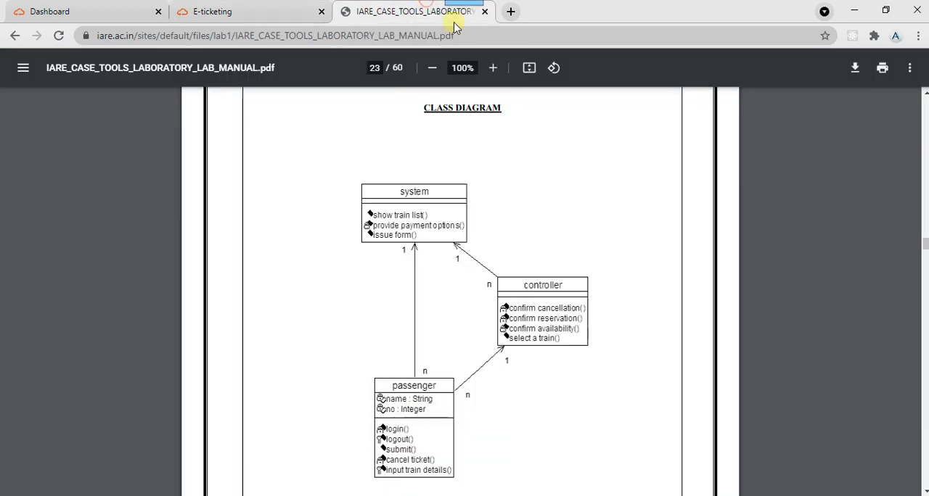
click(926, 323)
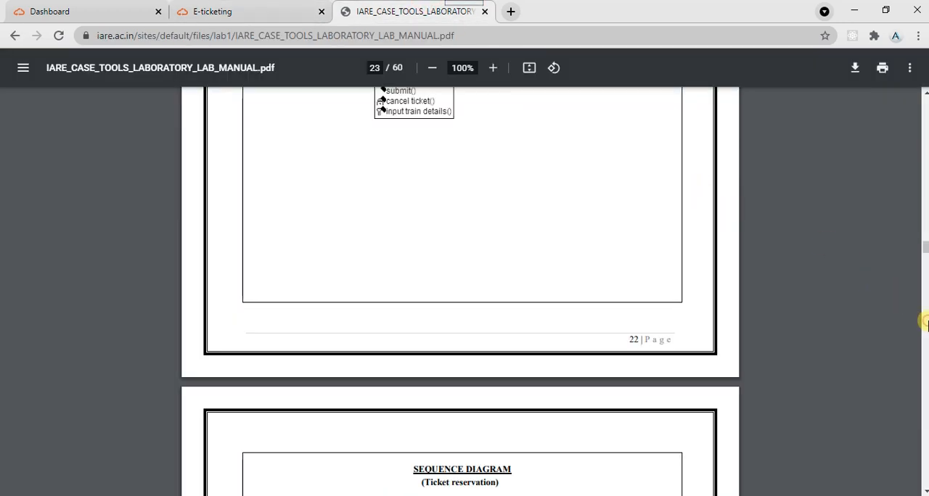
click(926, 323)
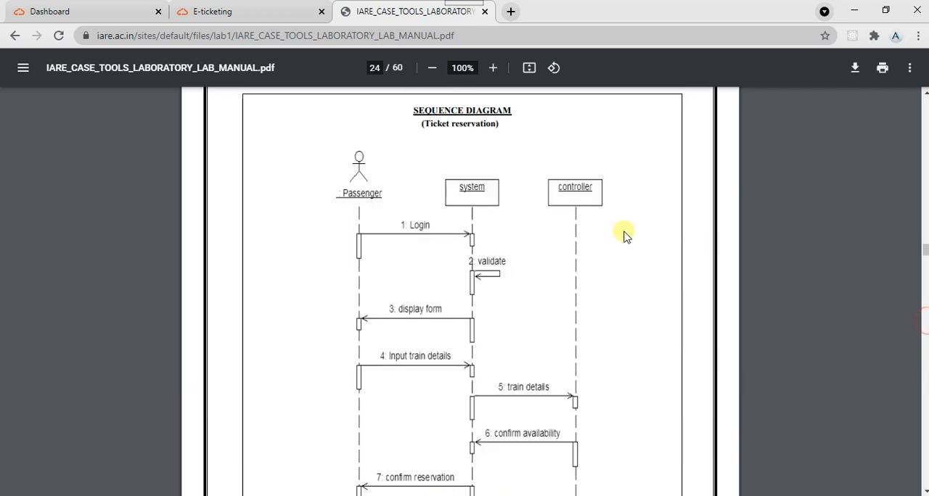
click(212, 7)
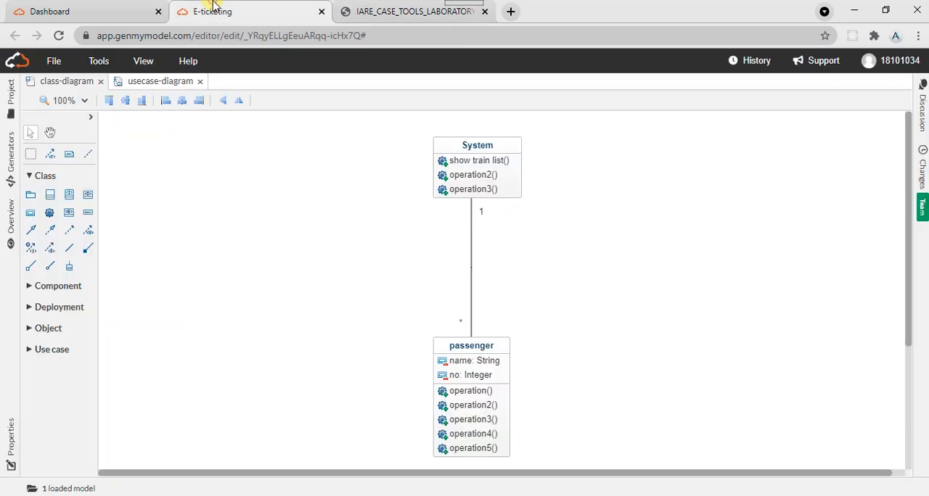
click(58, 64)
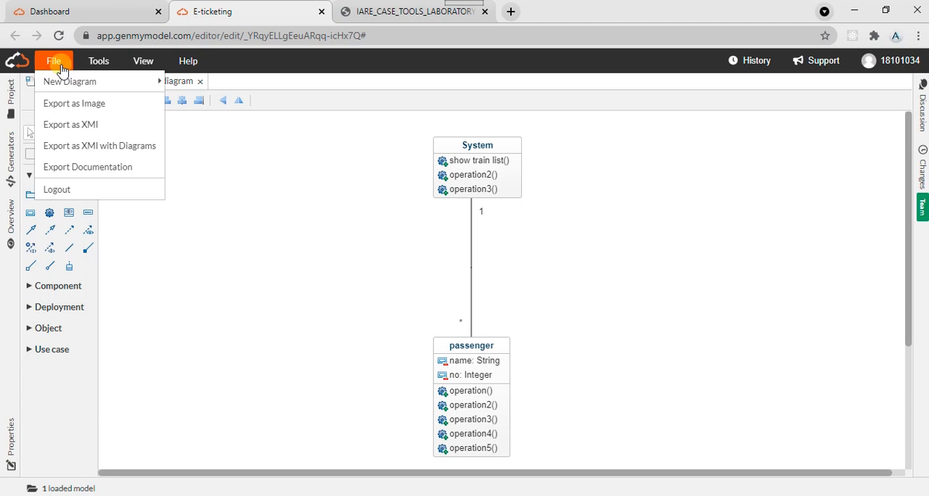
mouse_move(98, 91)
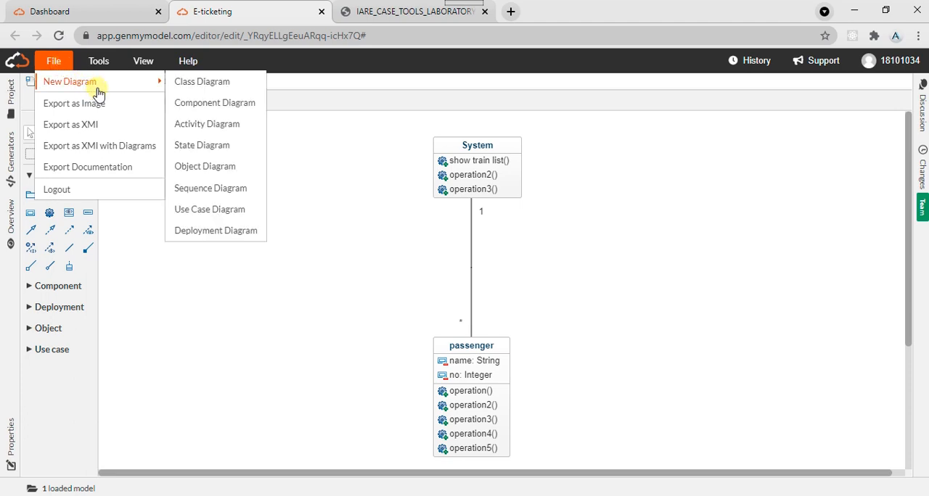
click(202, 197)
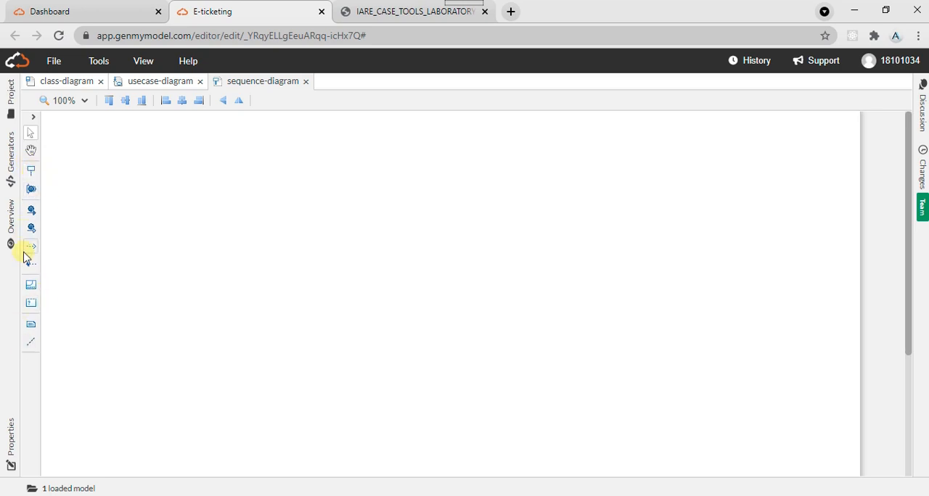
click(401, 7)
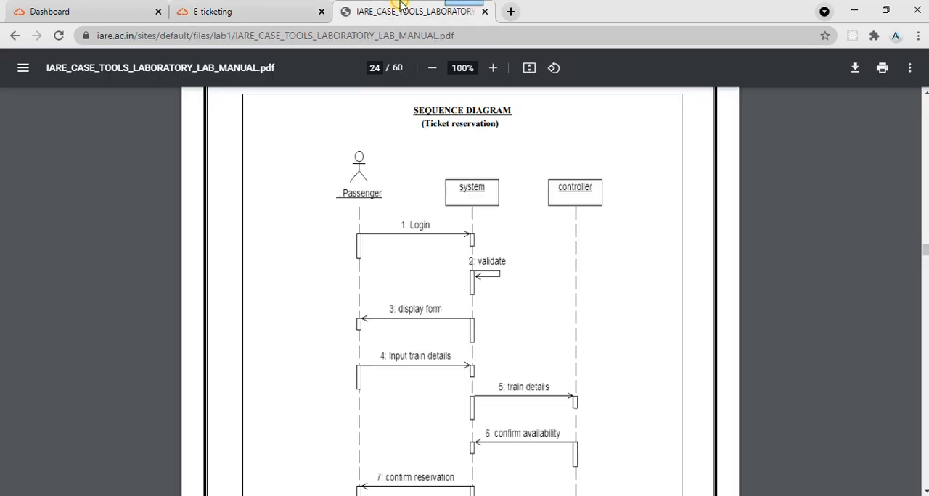
click(242, 6)
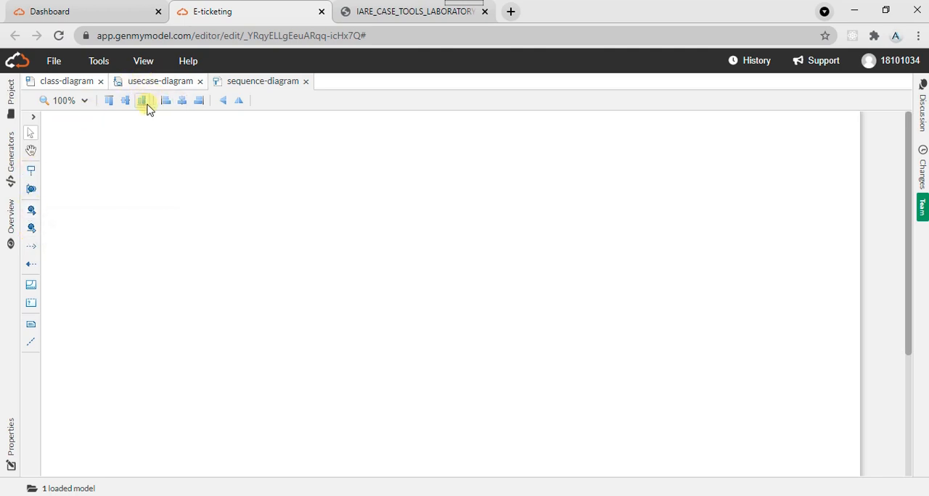
- Add a lifeline at the top of the sequence diagram and name it system
click(32, 120)
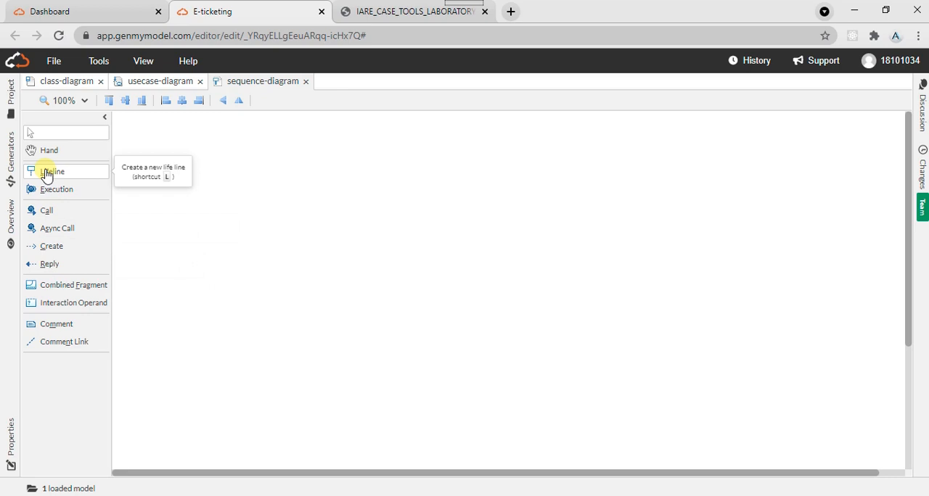
click(350, 6)
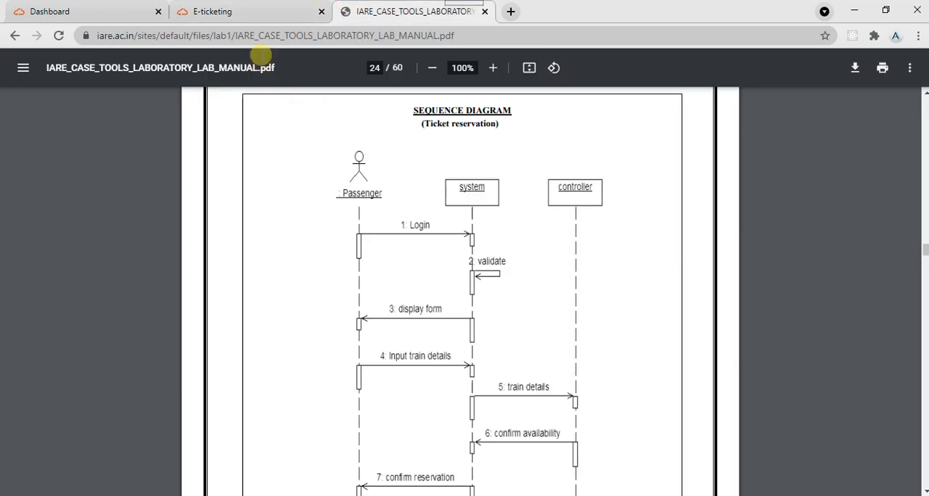
click(263, 7)
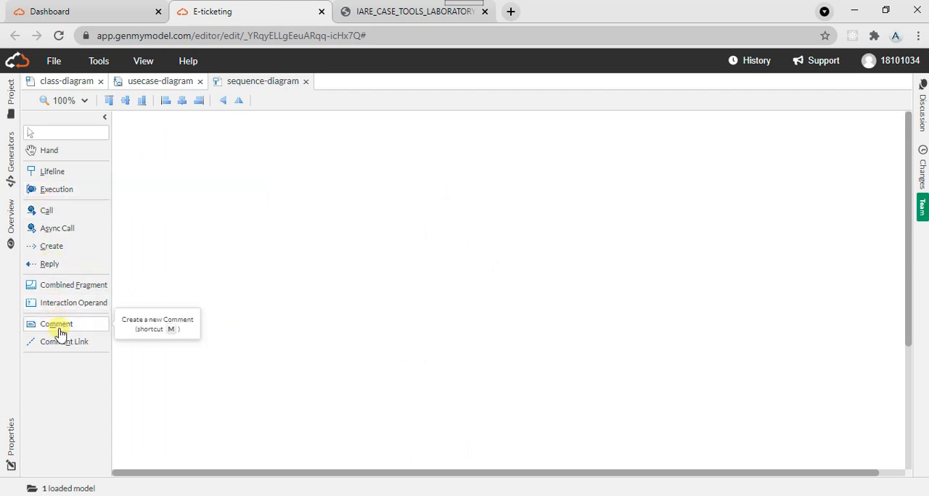
click(51, 177)
click(321, 165)
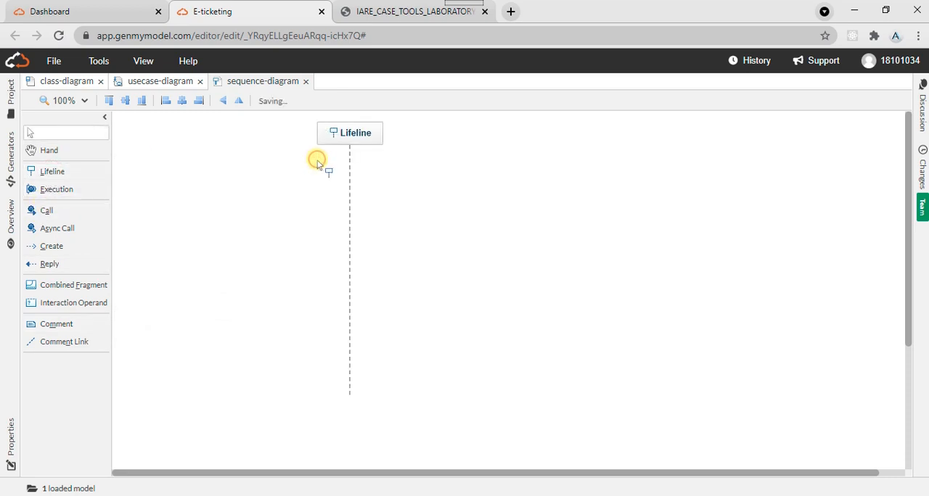
double_click(354, 135)
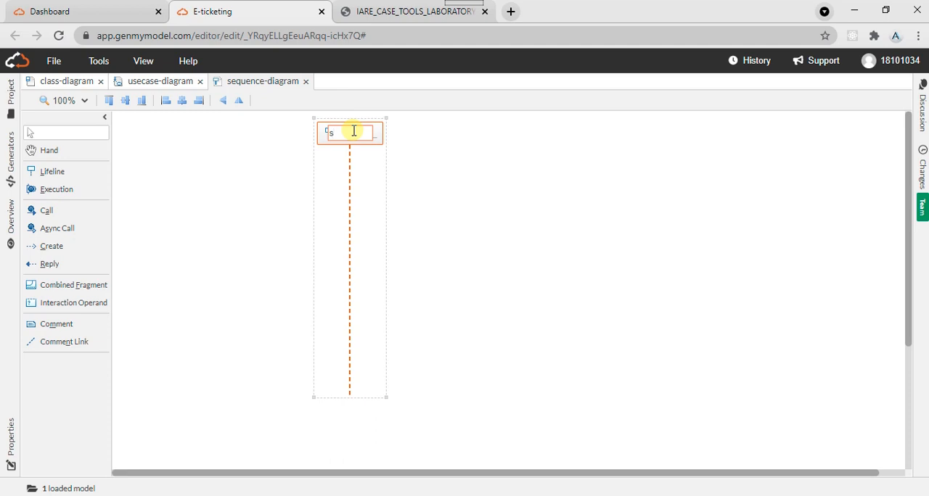
- Check the Login message in the lab manual and add an execution on the upper part of the system lifeline
click(385, 11)
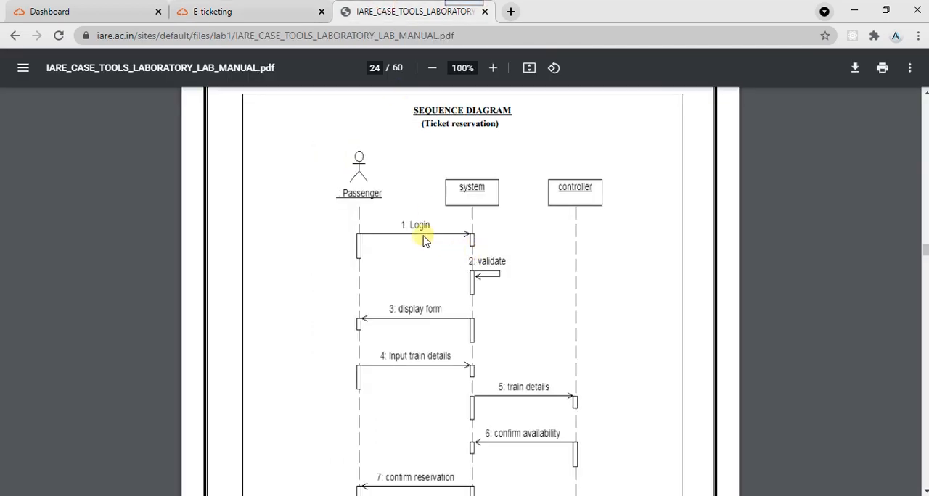
click(276, 7)
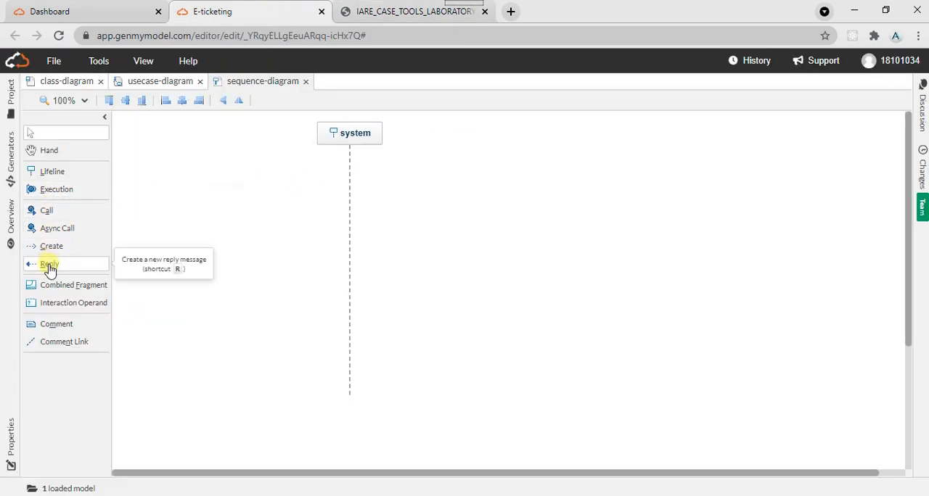
click(58, 194)
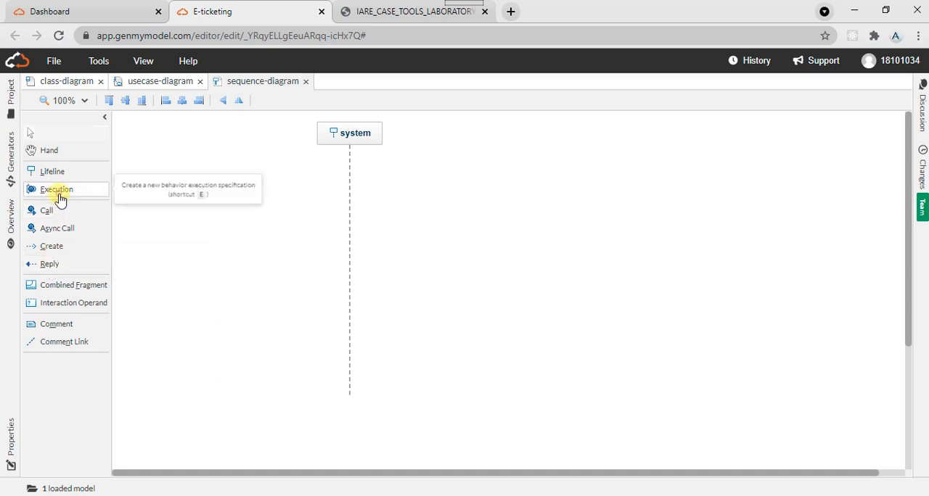
click(348, 202)
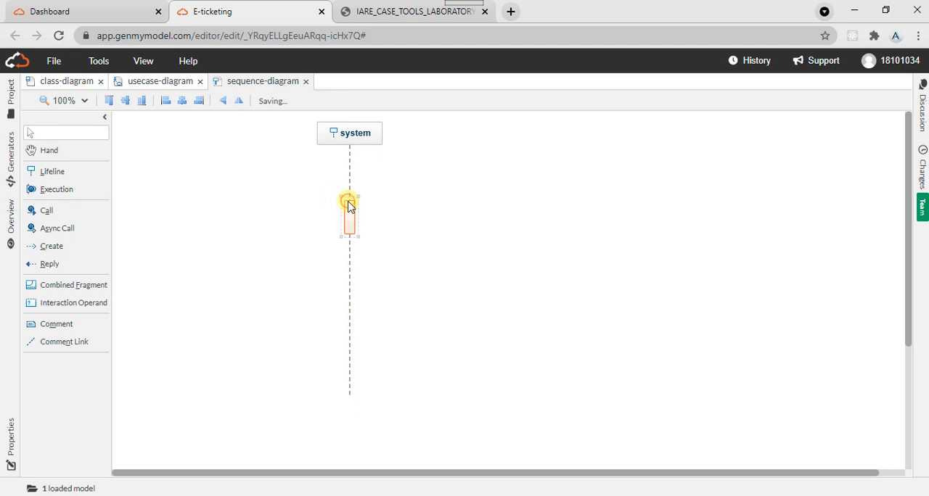
- Review the remaining ticket reservation messages in the lab manual and add three more executions down the system lifeline
click(391, 11)
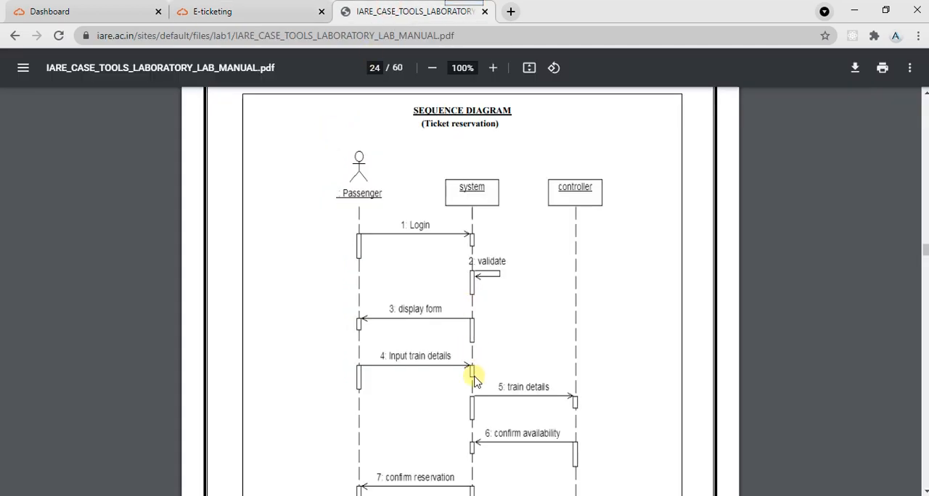
click(924, 491)
click(924, 490)
click(924, 491)
click(924, 491)
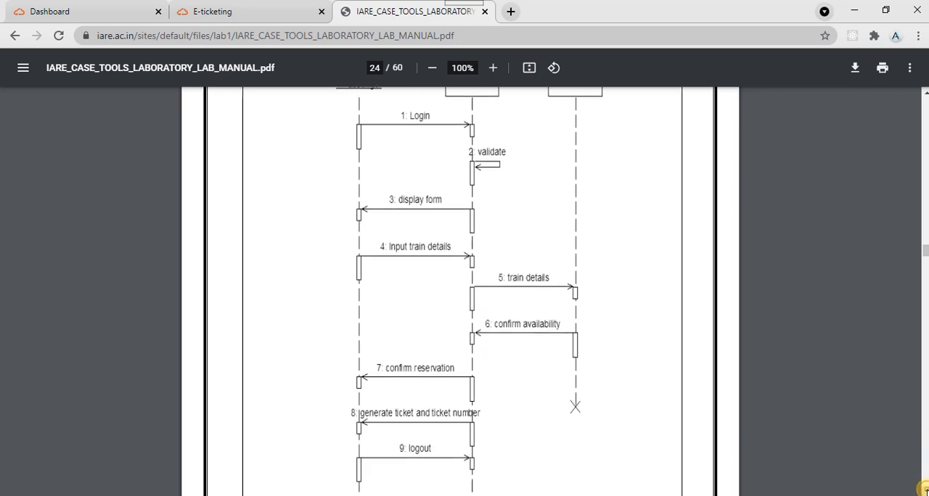
click(924, 491)
click(265, 6)
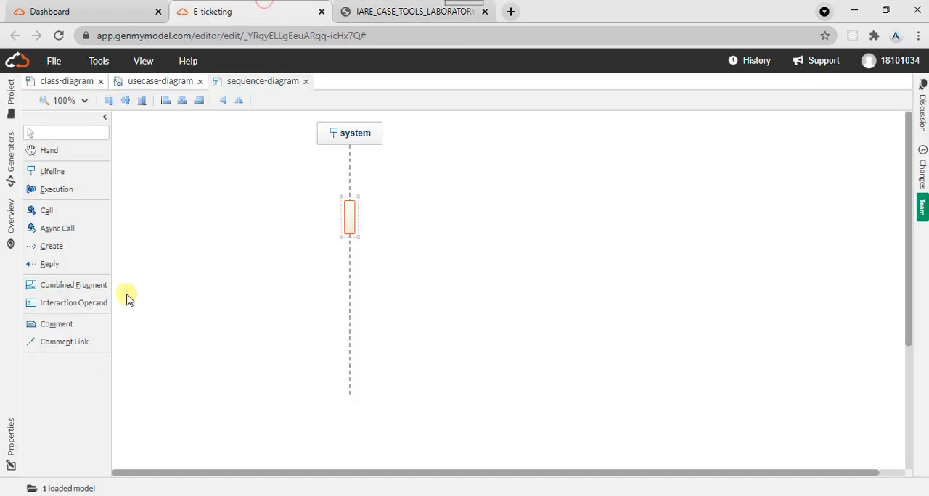
click(56, 195)
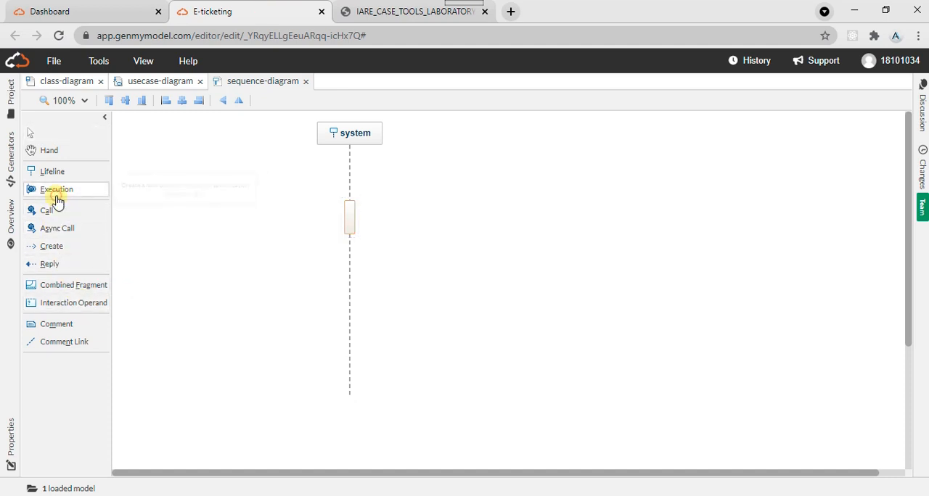
click(341, 263)
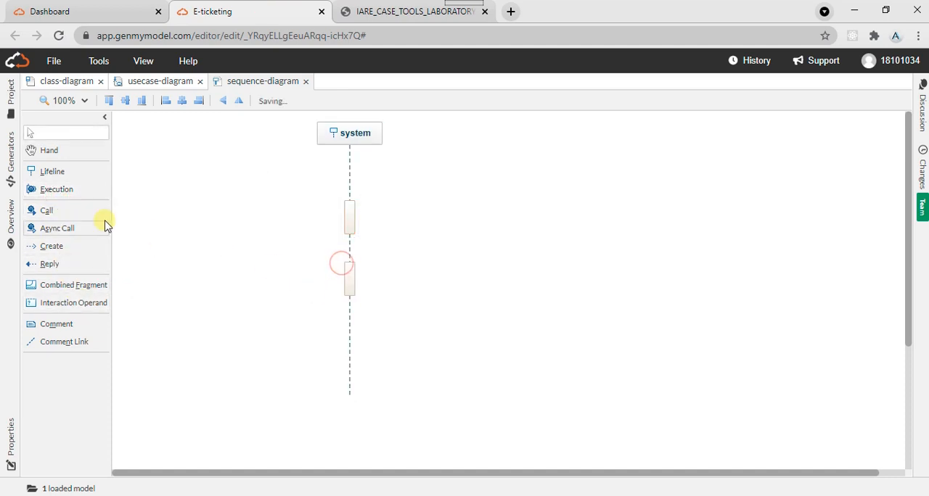
click(54, 192)
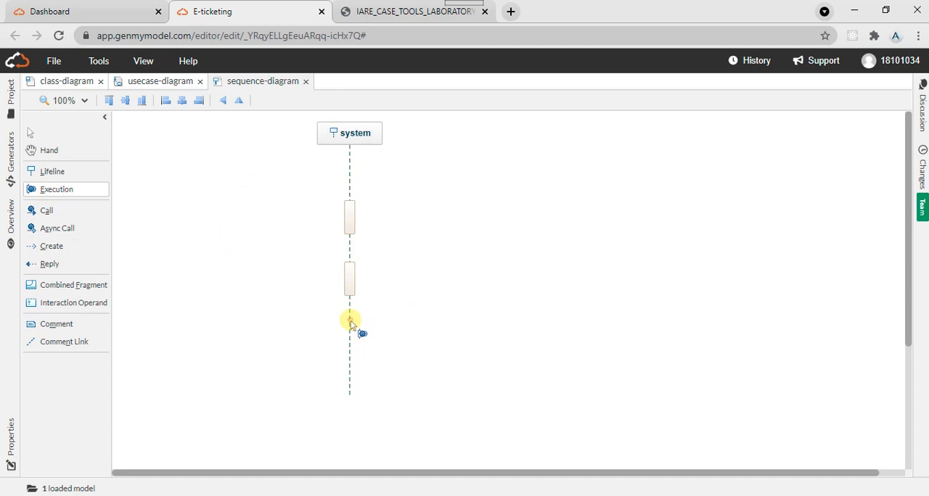
click(350, 323)
click(64, 195)
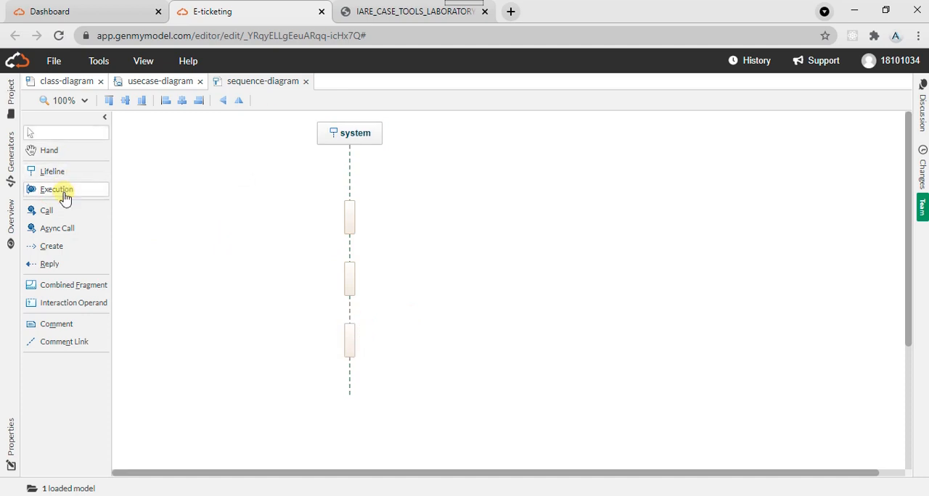
click(342, 367)
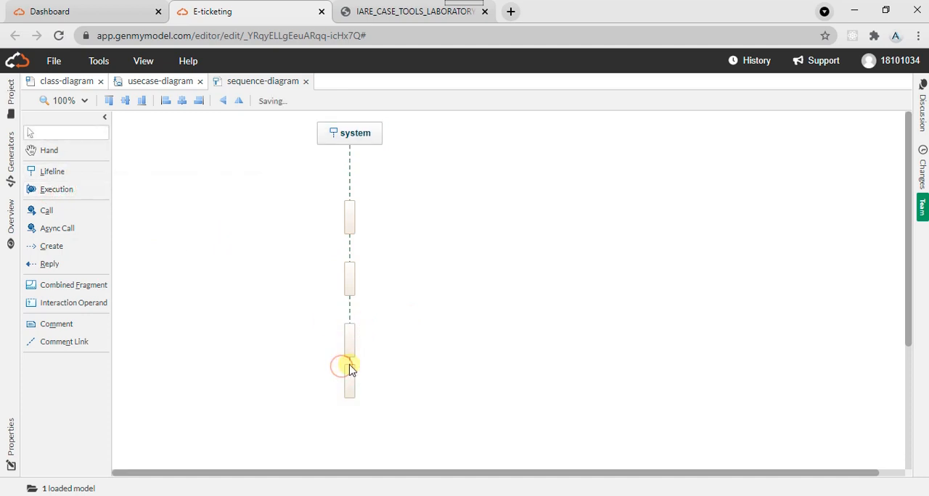
- Extend the system lifeline downward well past its fourth execution to make room for more
click(349, 190)
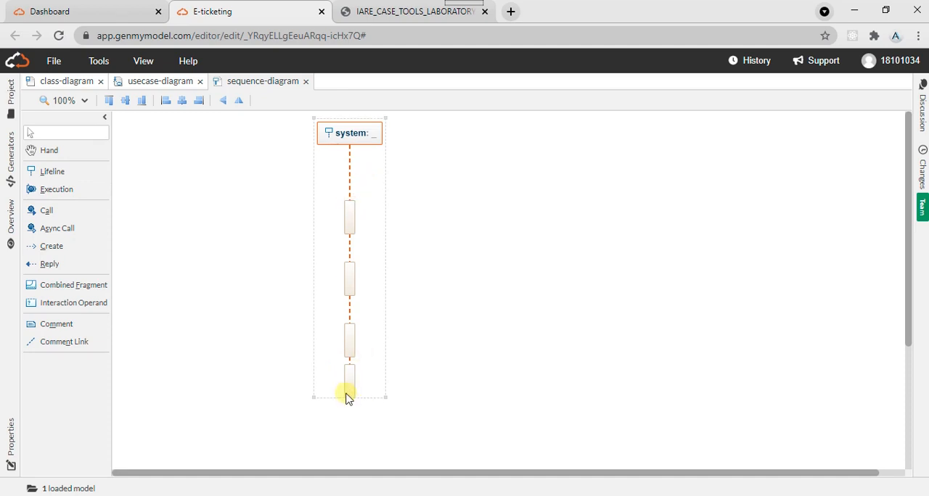
mouse_move(346, 398)
mouse_down()
mouse_move(346, 425)
mouse_move(346, 398)
mouse_up()
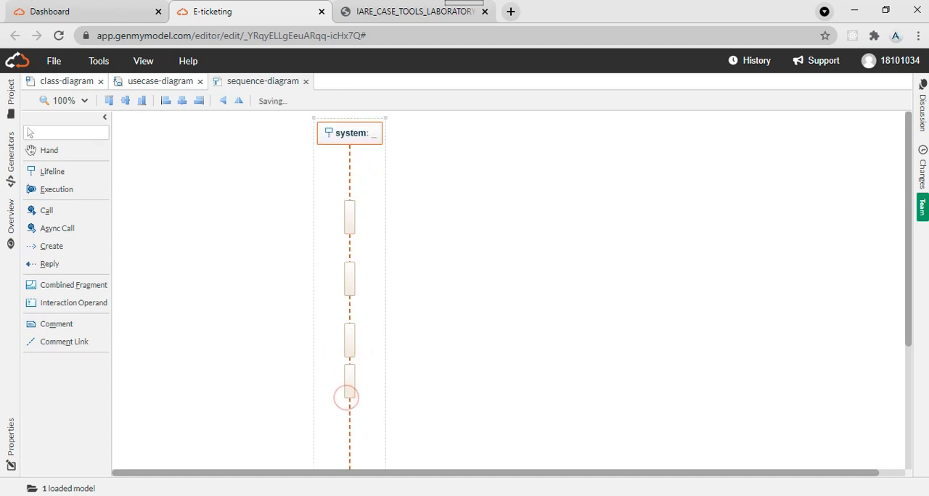
click(911, 466)
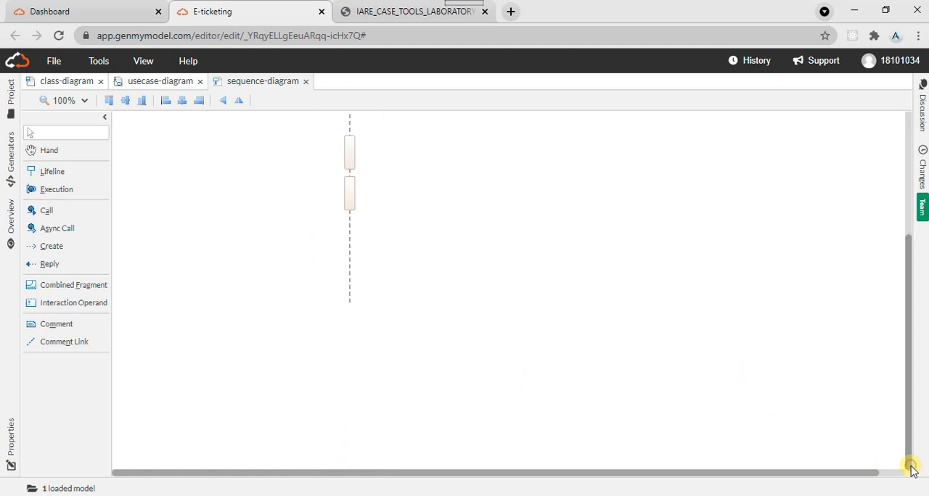
click(349, 276)
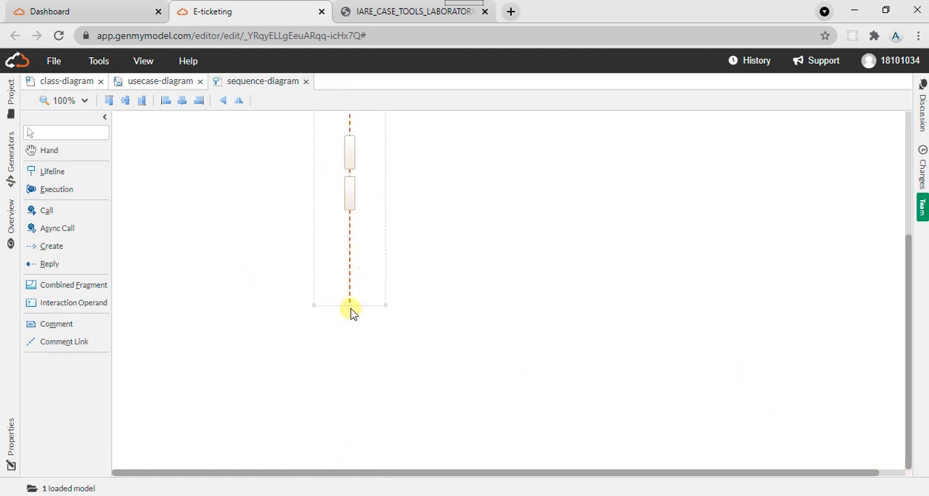
drag(351, 309, 346, 433)
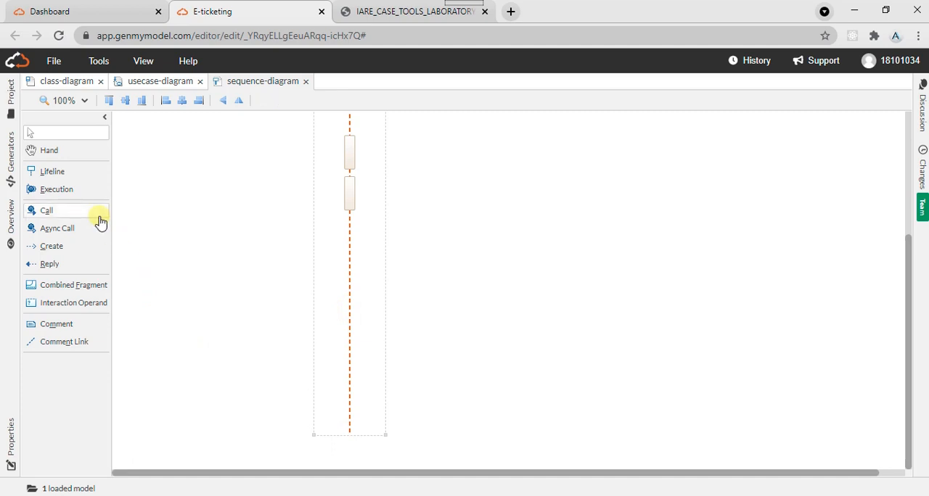
- Add four more executions along the extended part of the system lifeline and move the lowest one down to its end
click(67, 190)
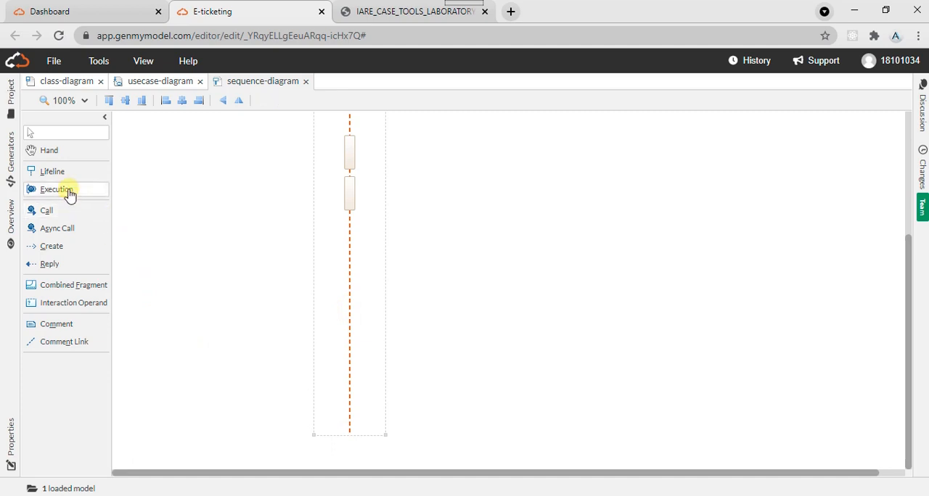
click(347, 253)
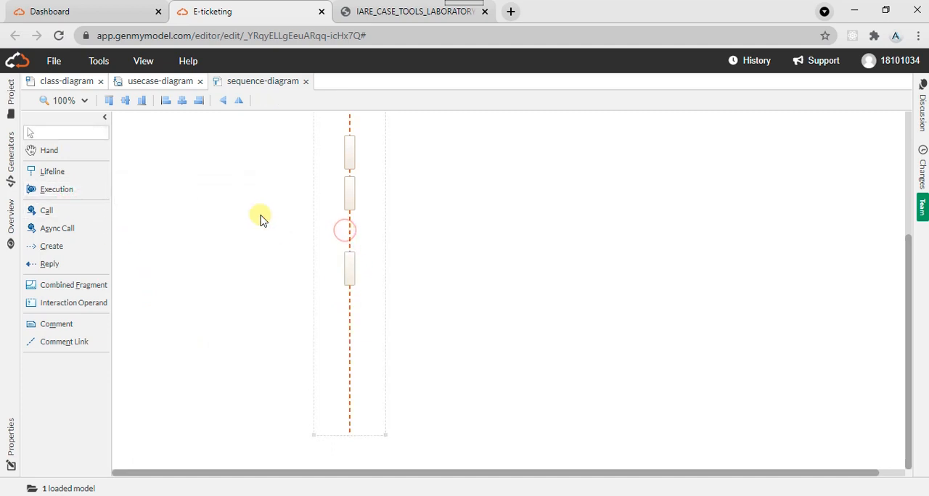
click(182, 219)
click(69, 190)
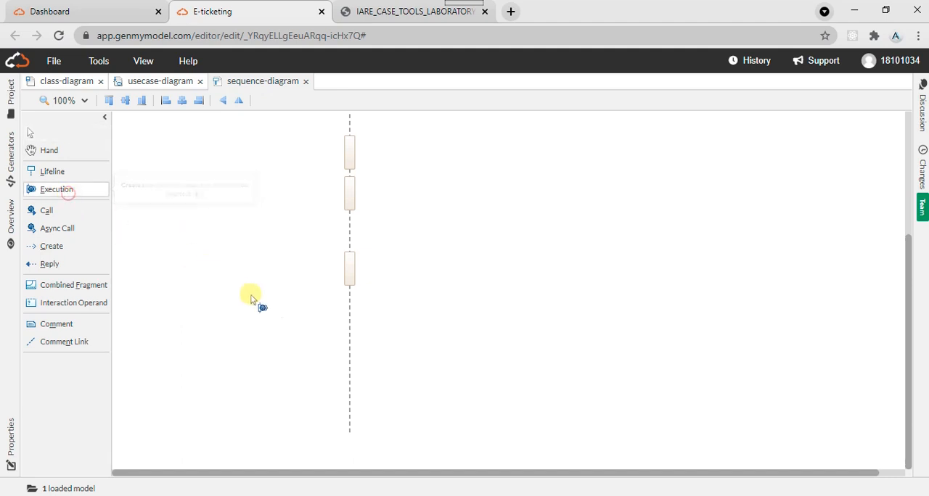
click(348, 304)
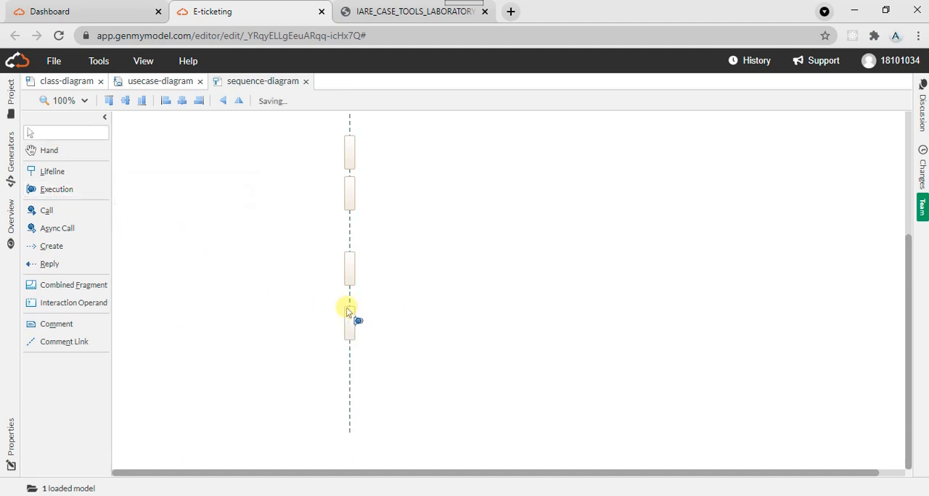
click(55, 191)
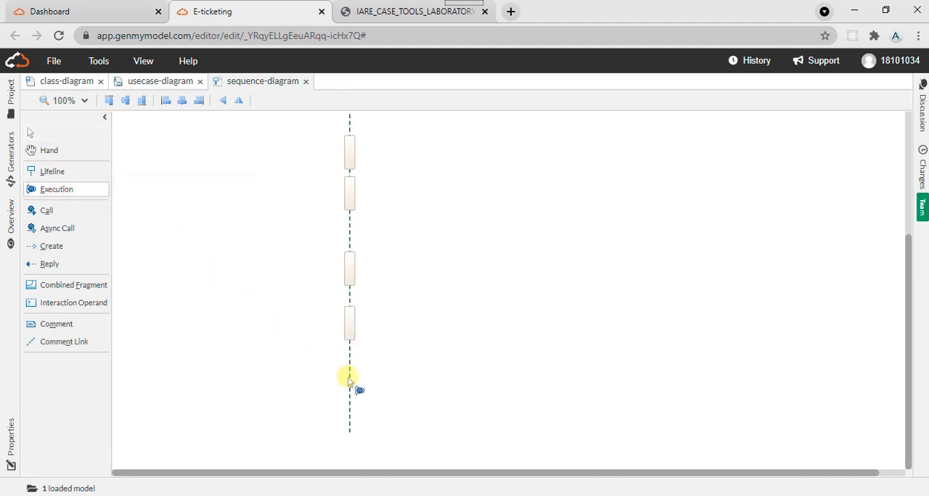
click(348, 377)
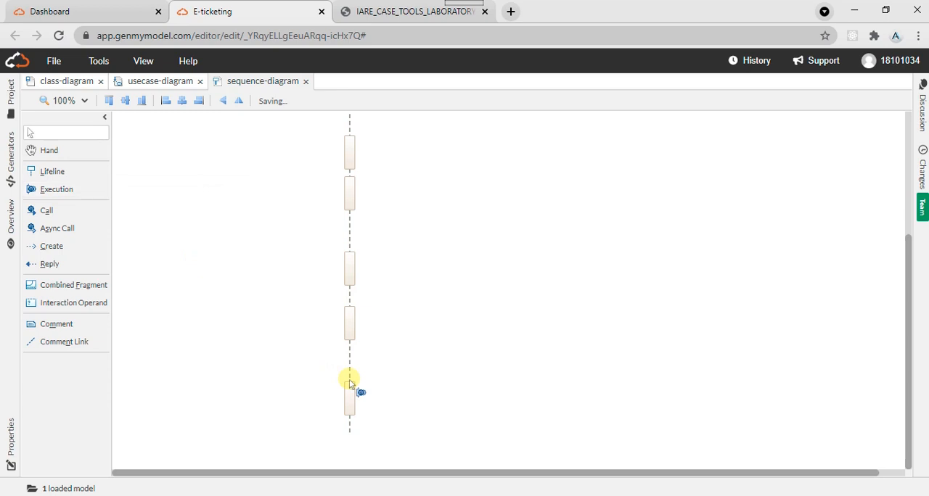
click(45, 189)
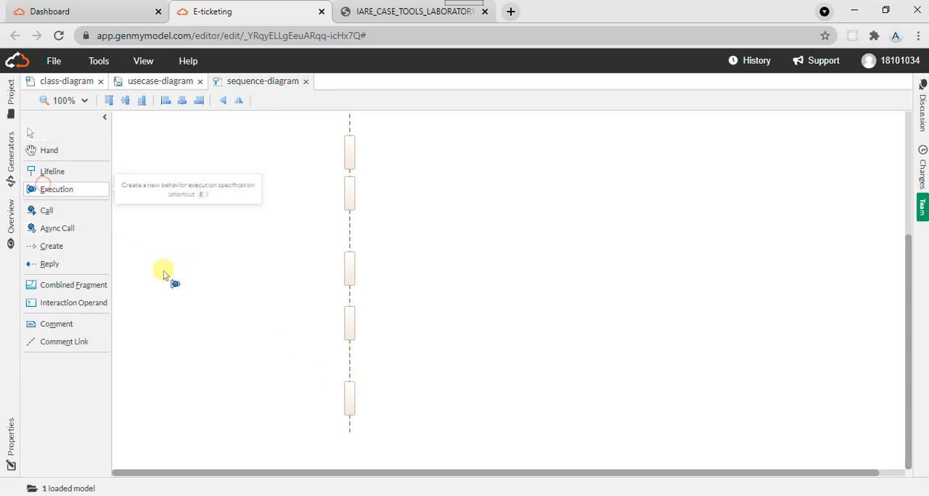
click(347, 356)
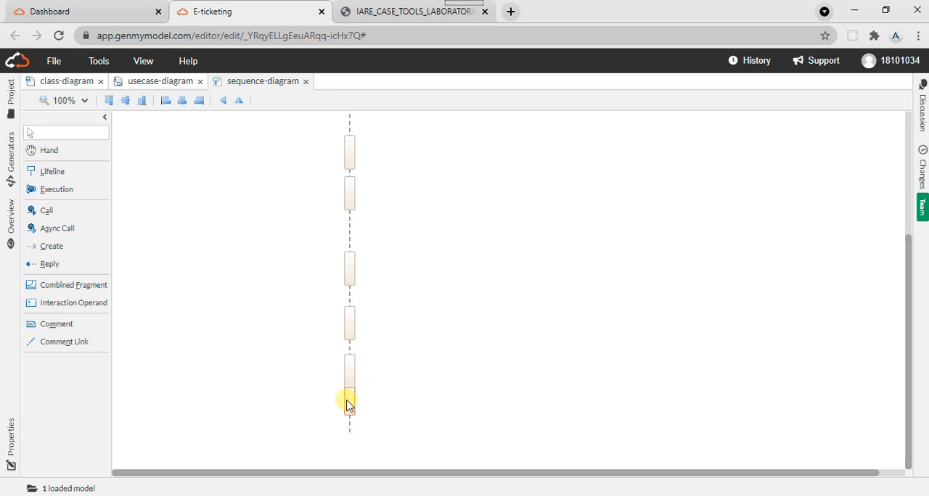
click(350, 428)
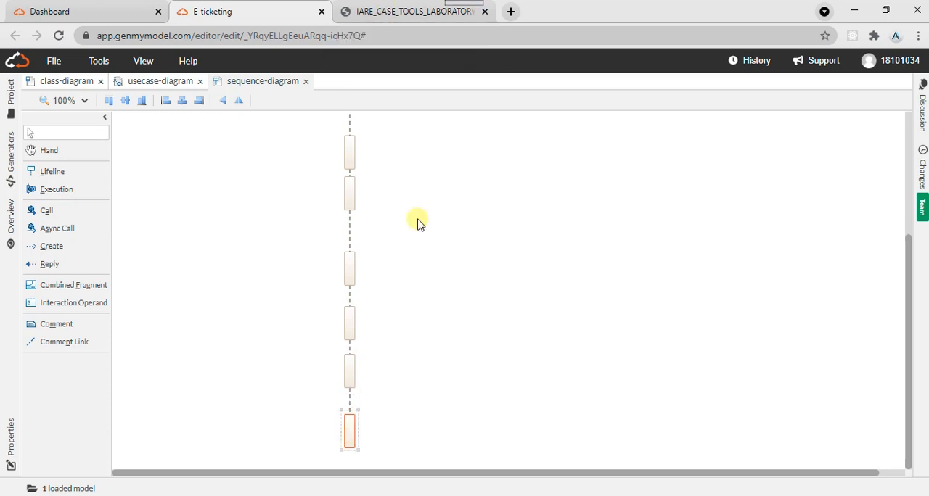
- Check the participants in the lab manual's reservation diagram and add a second lifeline beside the system lifeline
click(430, 8)
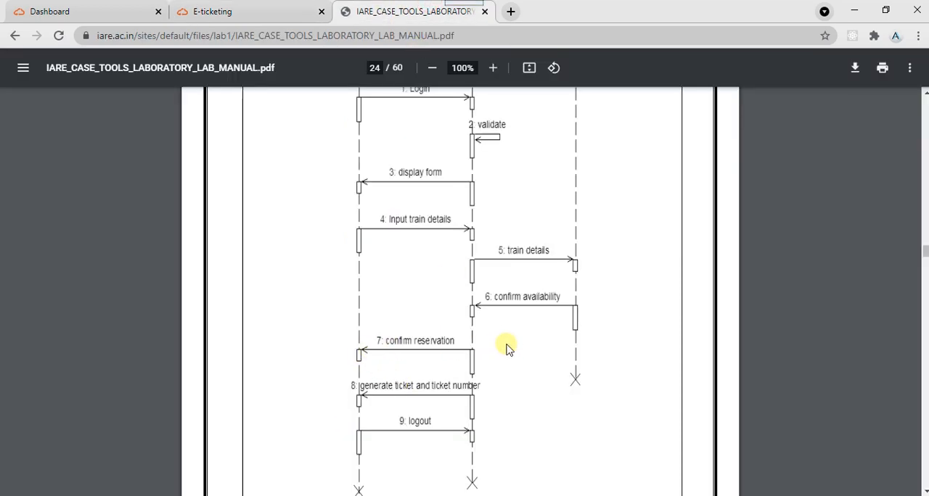
click(220, 7)
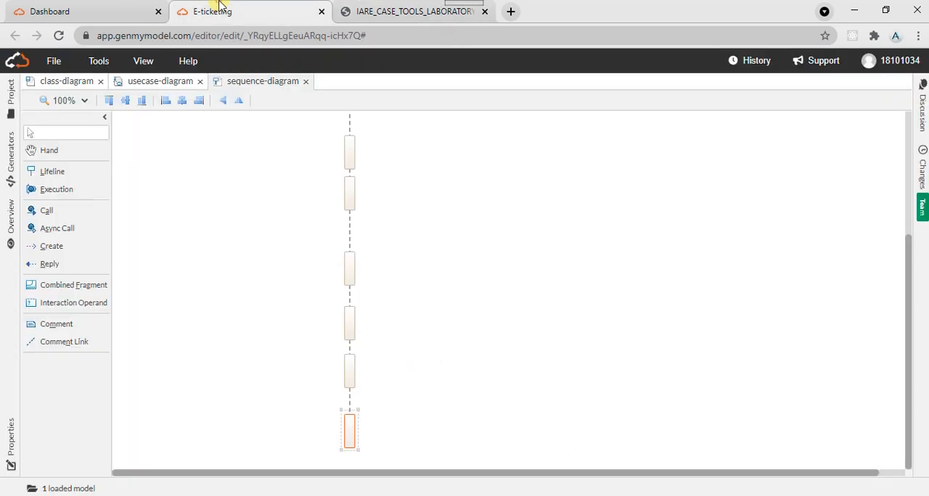
click(54, 176)
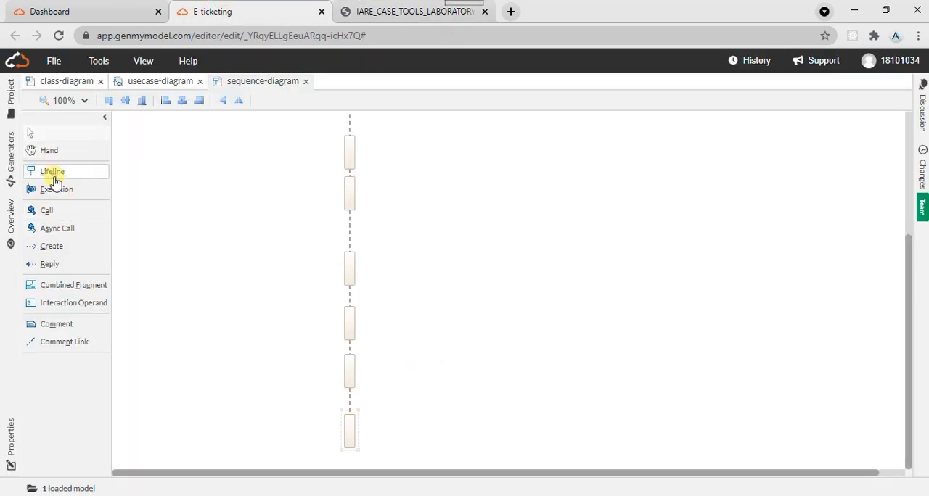
click(908, 156)
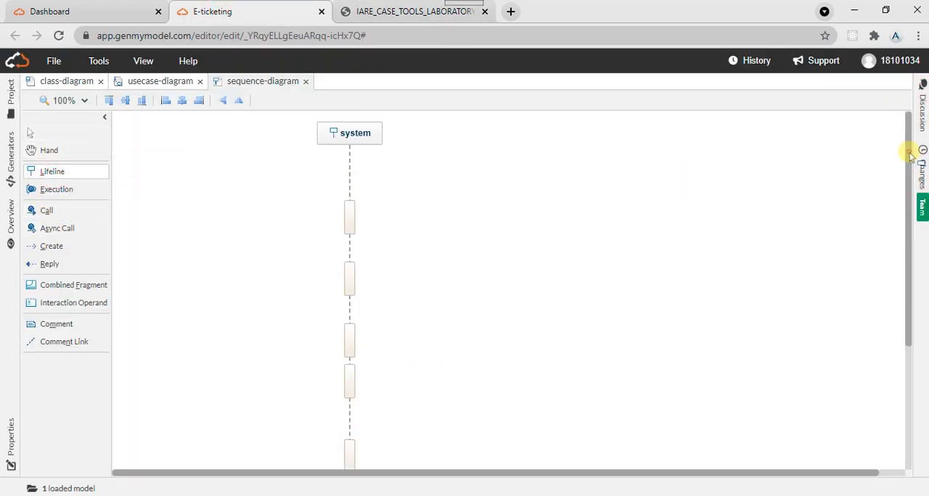
click(54, 171)
click(492, 135)
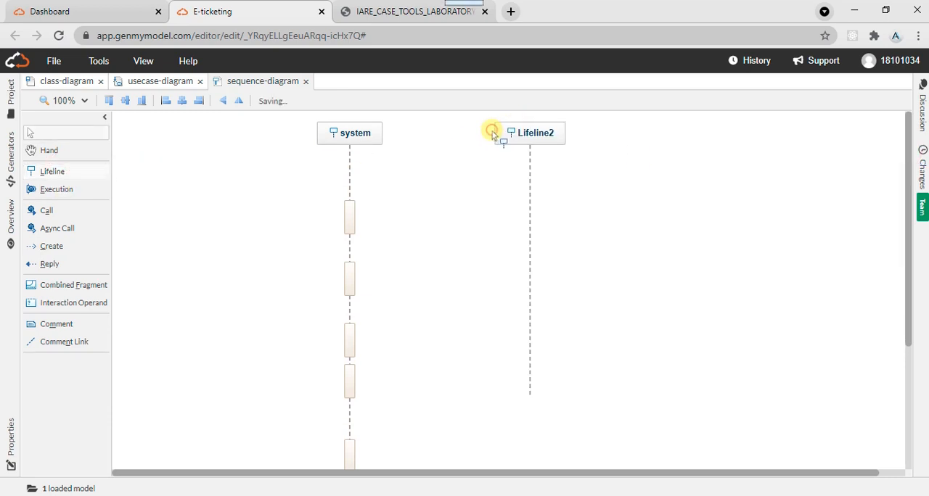
- Check the train details message in the lab manual and draw a synchronous call from the system lifeline's fifth execution to the second lifeline
click(395, 8)
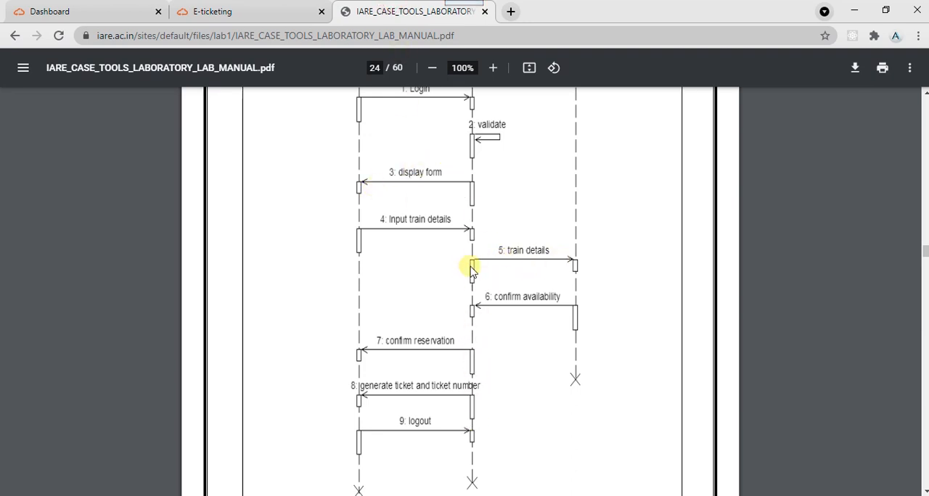
click(234, 7)
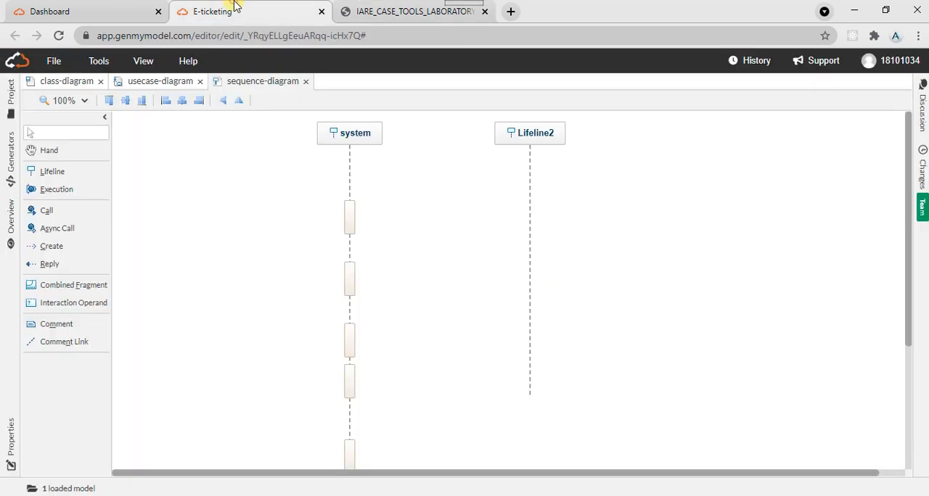
click(42, 212)
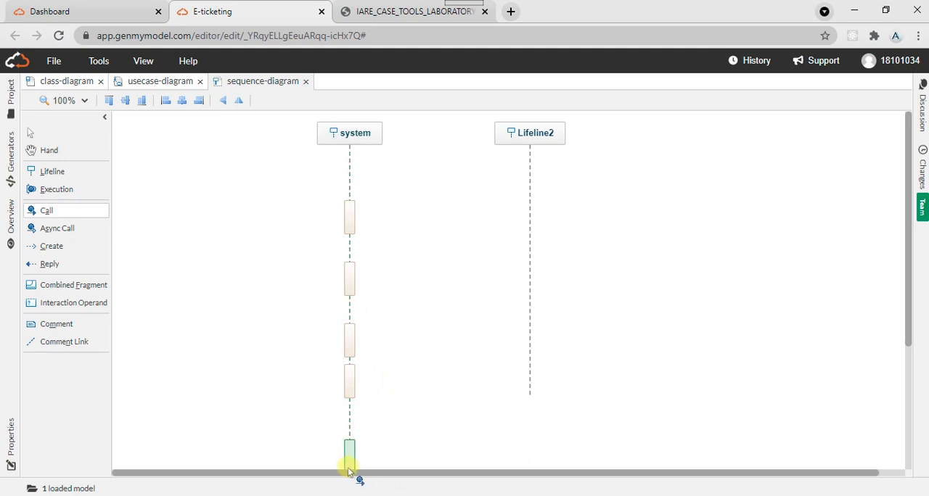
drag(349, 465, 532, 372)
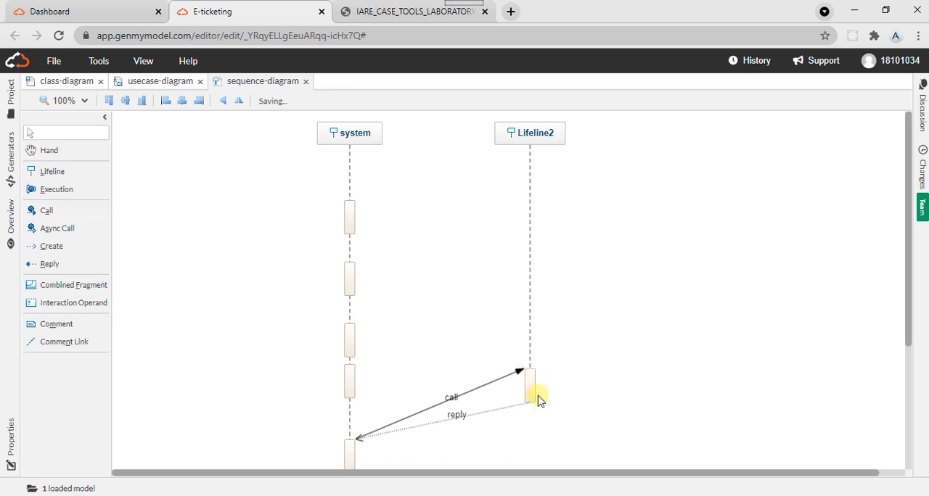
- Extend the second lifeline downward past its execution
click(527, 323)
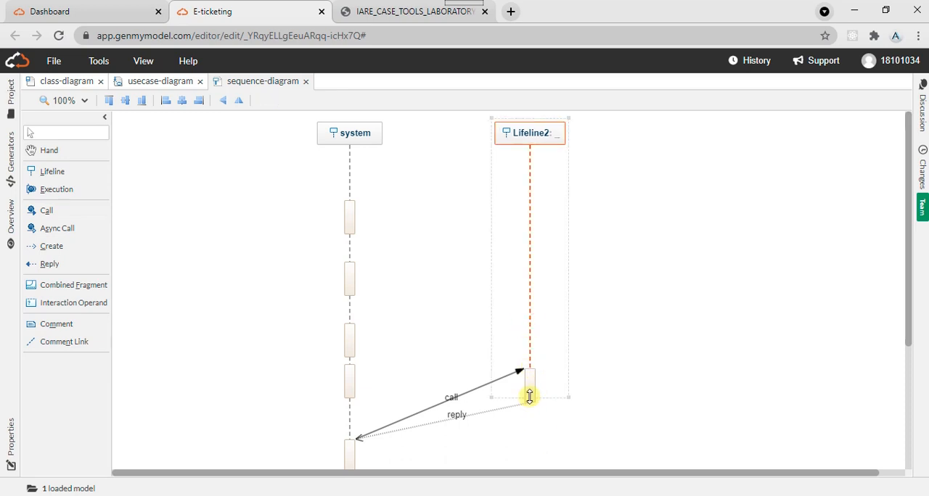
drag(529, 397, 529, 472)
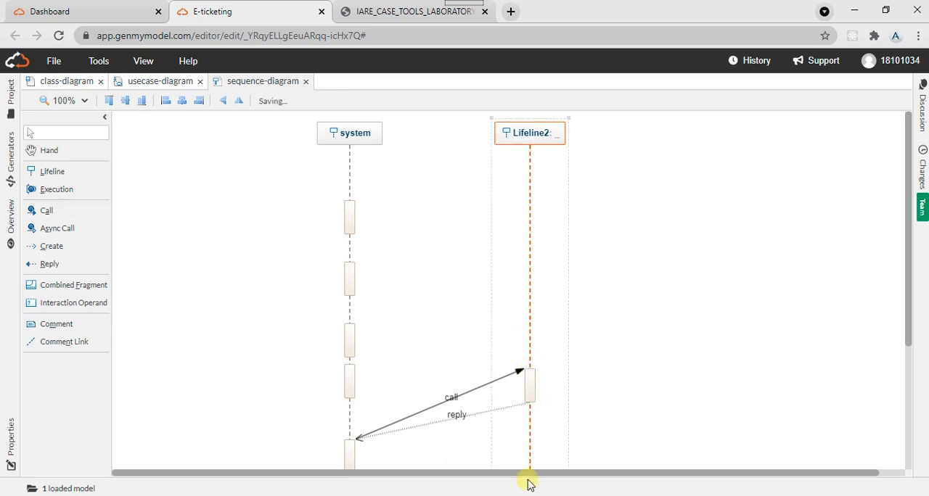
click(552, 408)
- Label the call message between the two lifelines "5.train details"
click(453, 401)
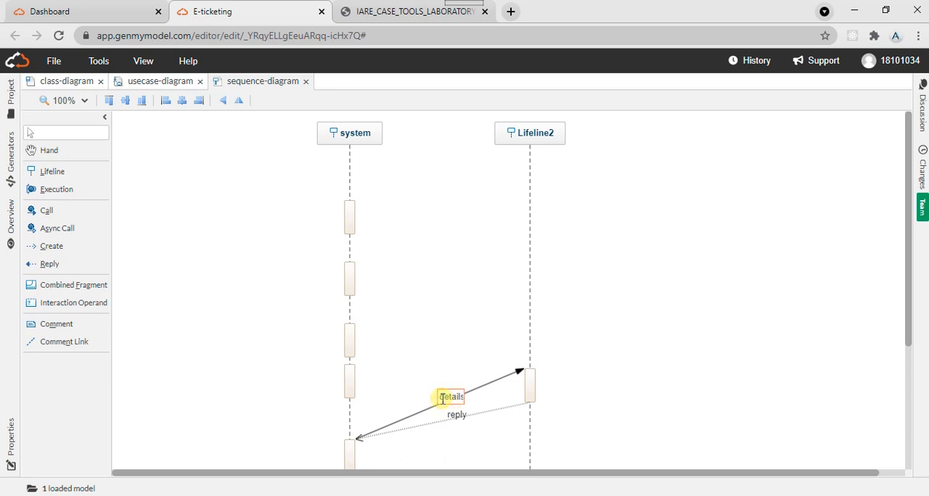
click(441, 369)
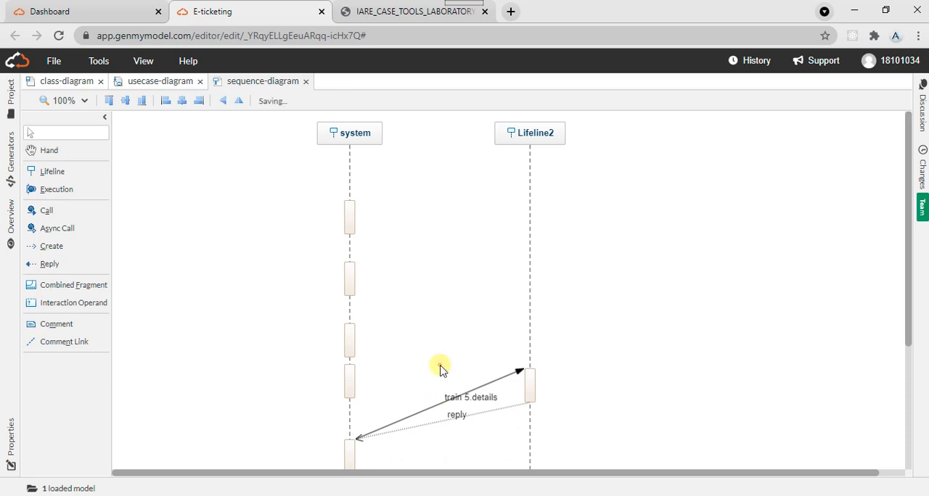
double_click(468, 398)
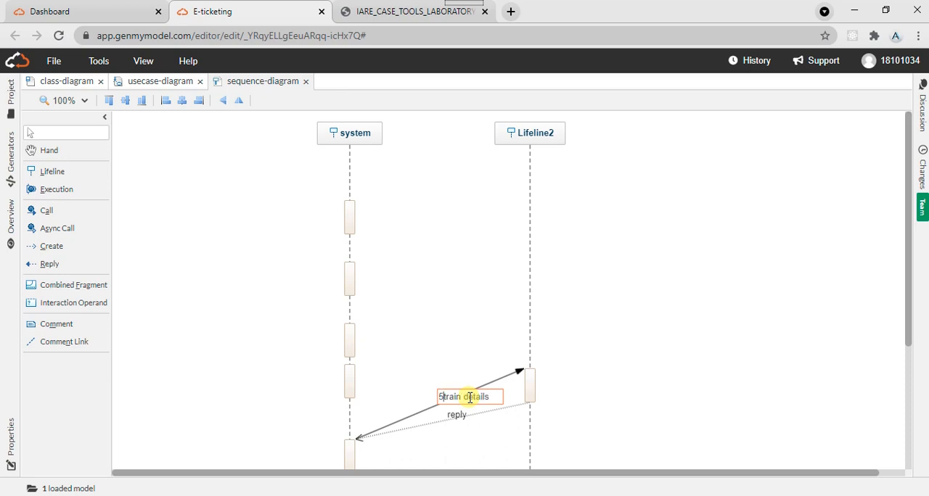
click(415, 331)
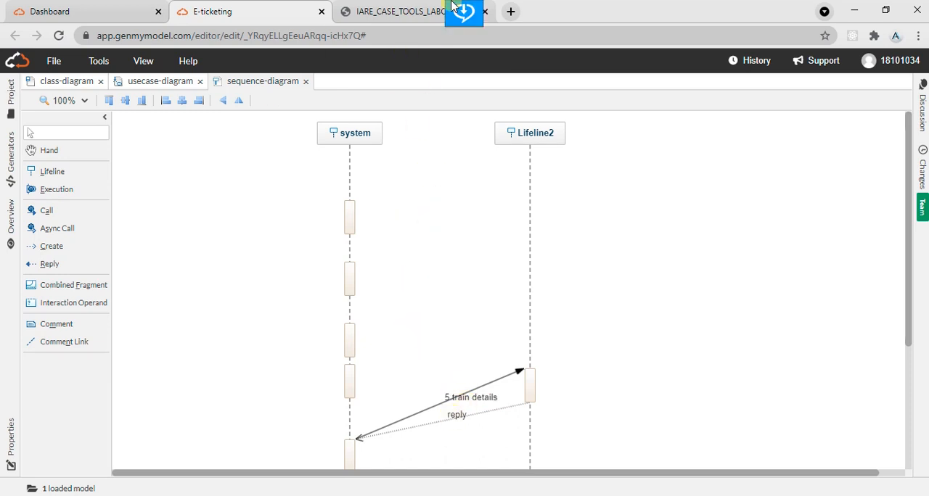
- Recheck the arrow style in the lab manual and draw an asynchronous call from the system lifeline's third execution to the second lifeline
click(465, 13)
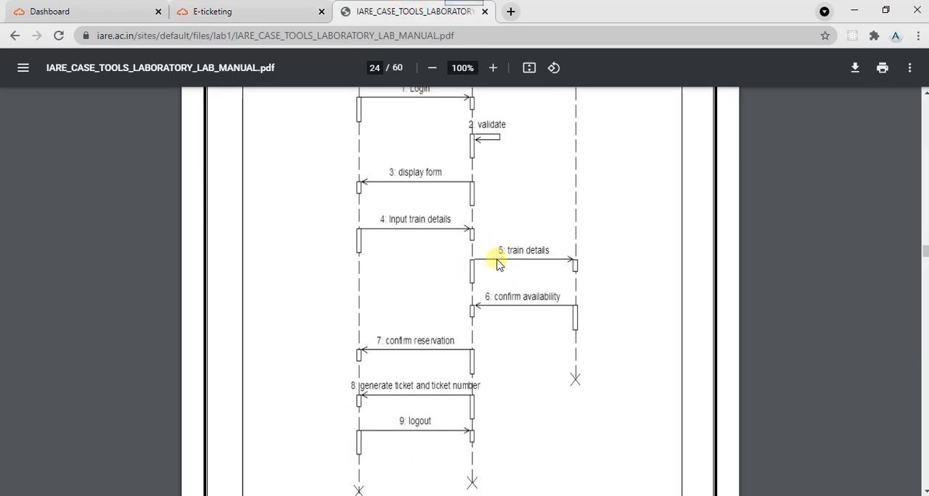
click(230, 7)
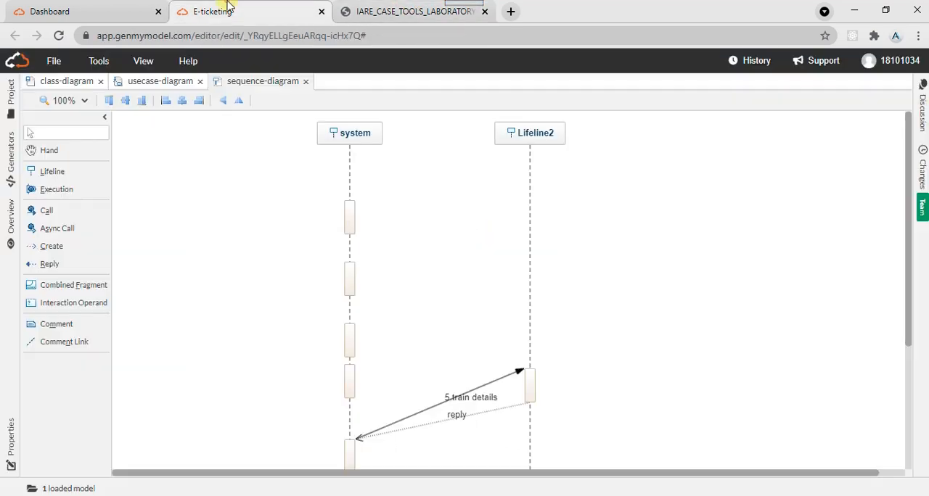
click(50, 250)
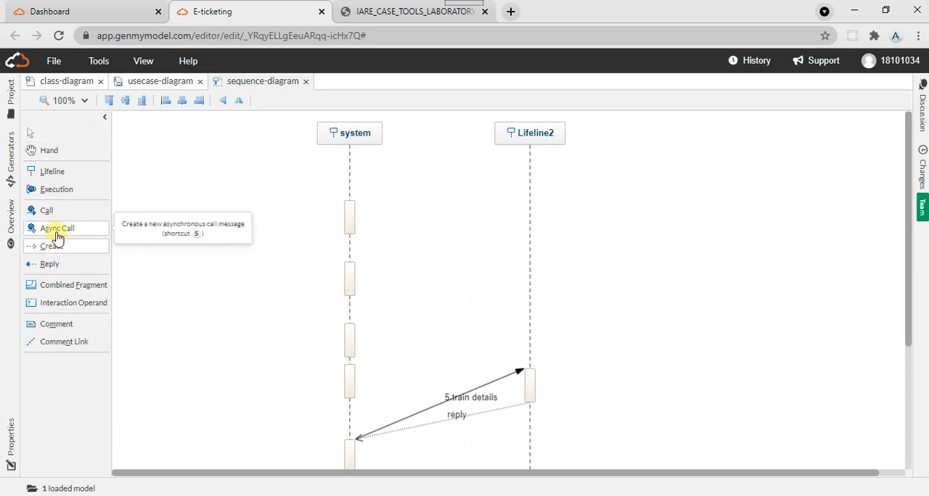
click(56, 237)
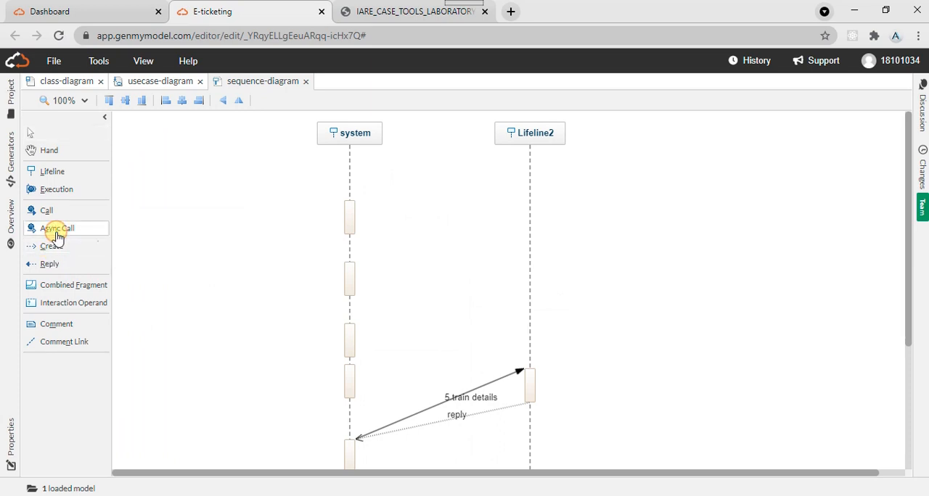
drag(350, 327, 534, 298)
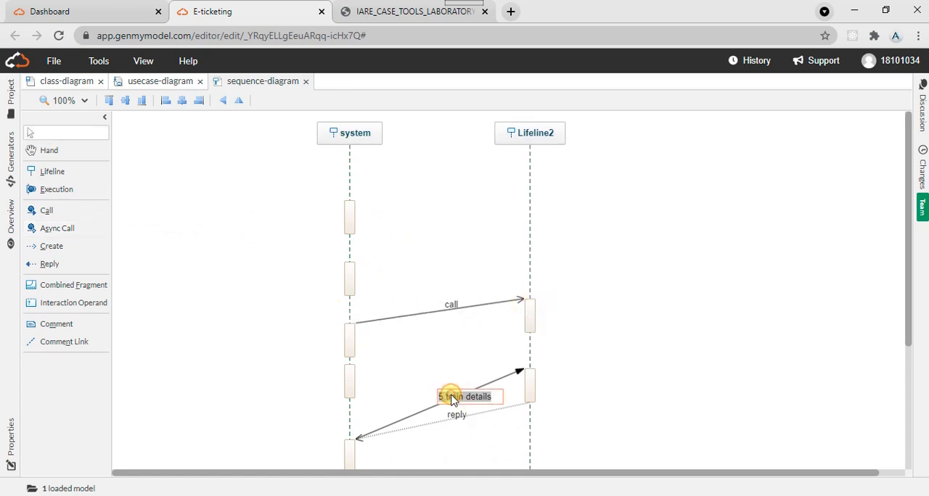
- Delete the "5.train details" synchronous call and its reply message from the model
click(405, 413)
click(409, 420)
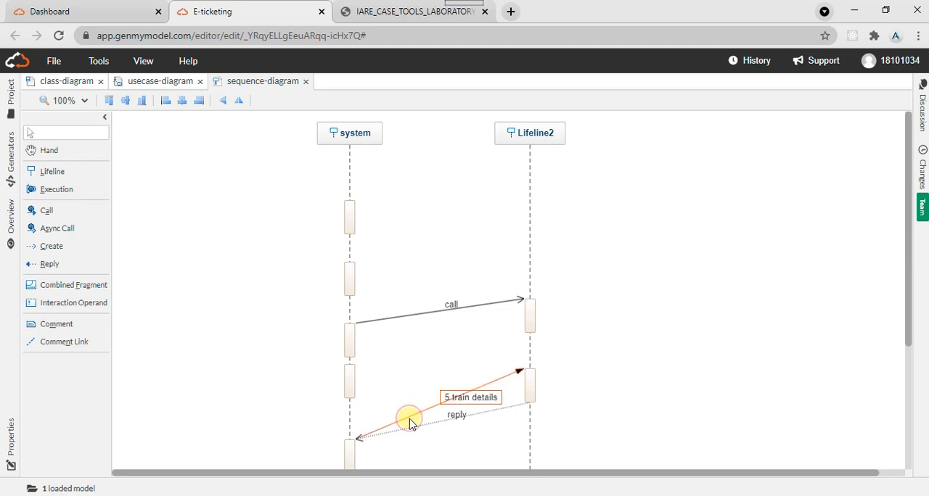
key(Delete)
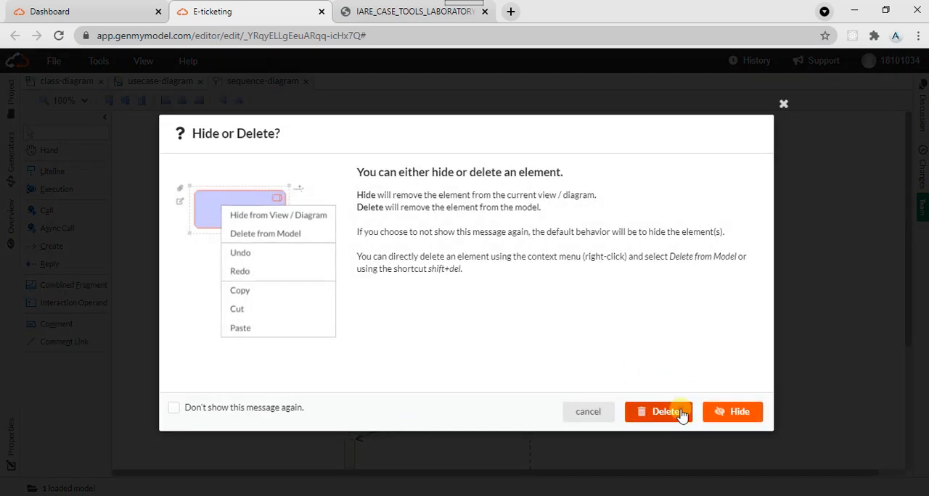
click(680, 413)
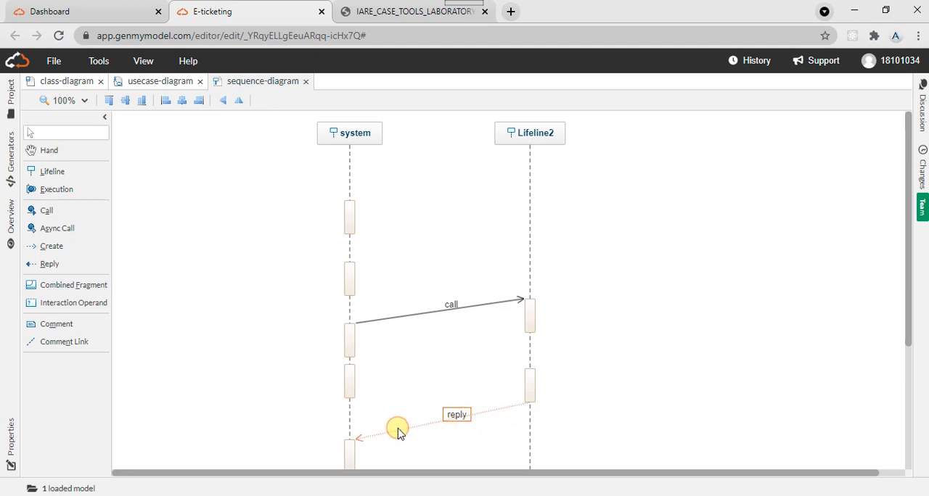
key(Delete)
click(652, 412)
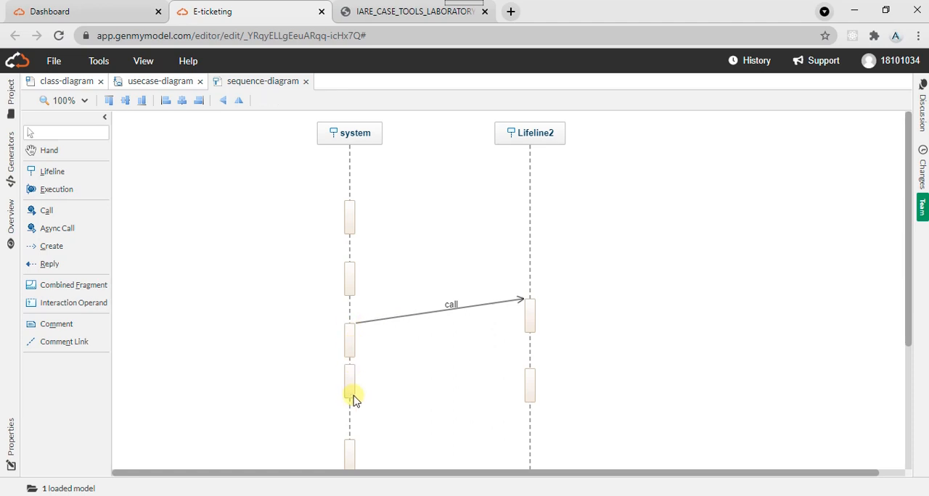
- Rearrange the system lifeline: move the fourth execution to its head, the fifth below the second, and the asynchronous call's execution lower down
drag(349, 398, 361, 179)
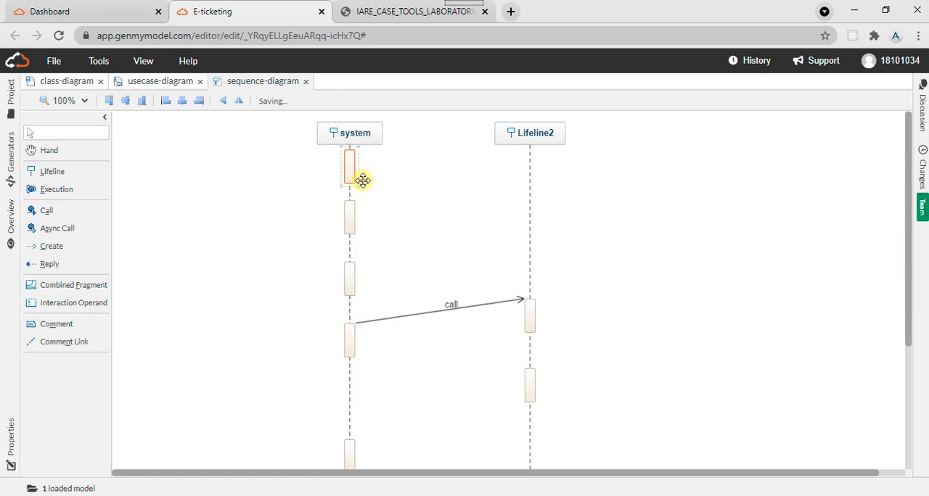
drag(351, 448, 352, 314)
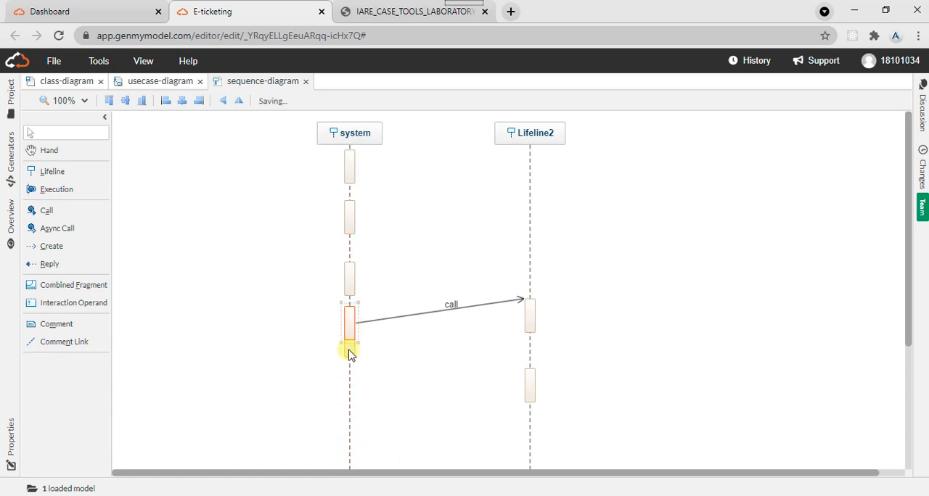
drag(349, 354, 353, 400)
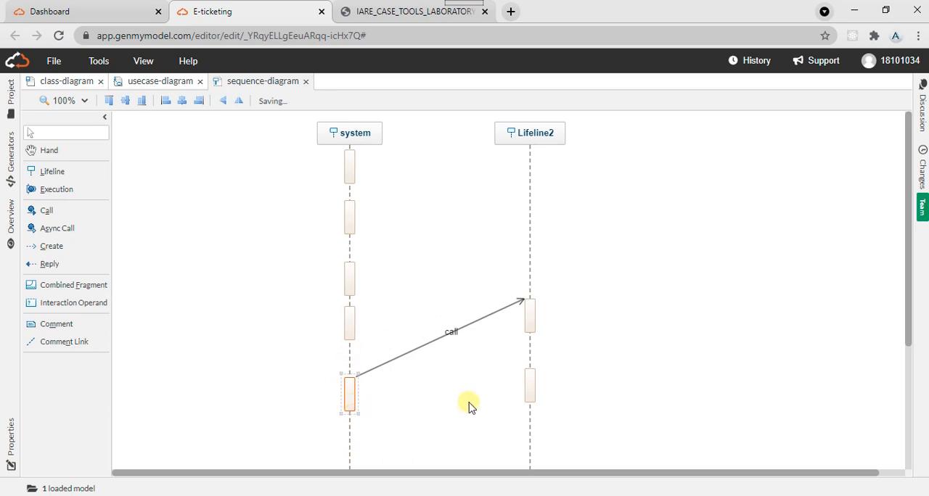
- Move the second lifeline's lower execution above the one receiving the call and check the confirm availability message in the lab manual
drag(527, 390, 535, 224)
click(424, 9)
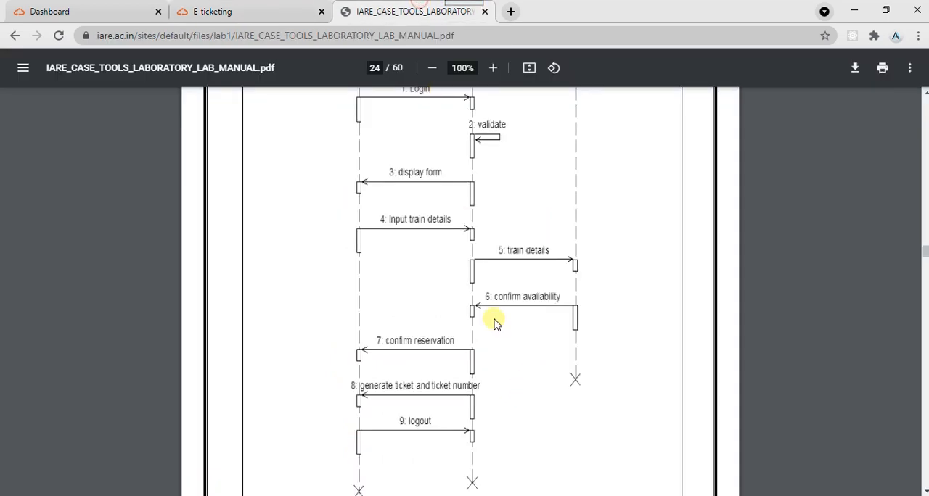
click(266, 7)
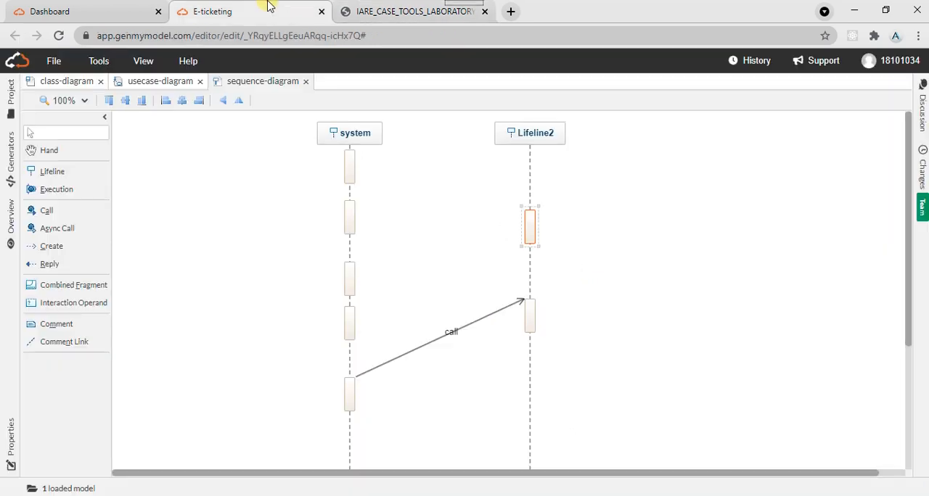
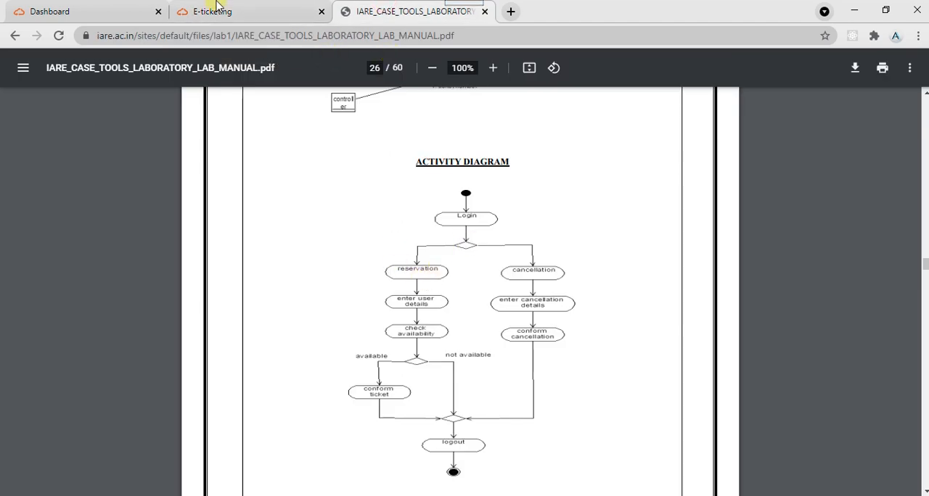
- Switch to the GenMyModel activity diagram and place a decision node below the login action
click(218, 10)
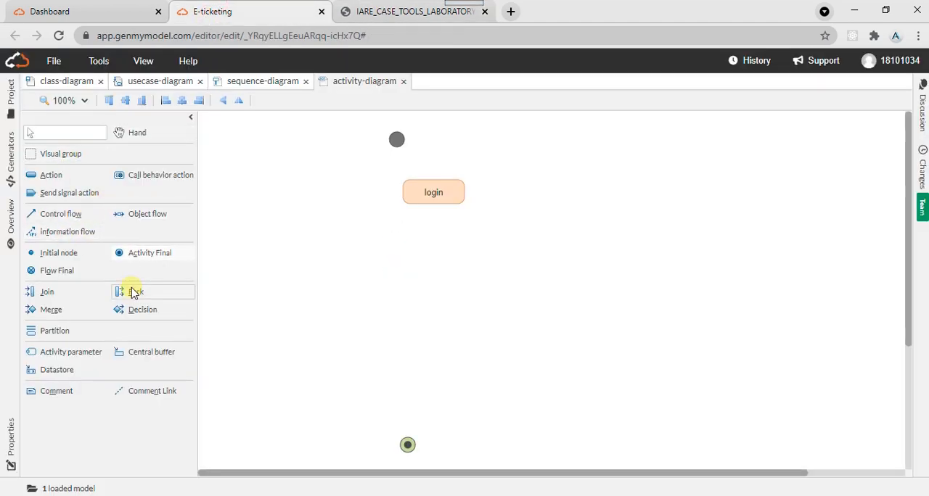
click(129, 316)
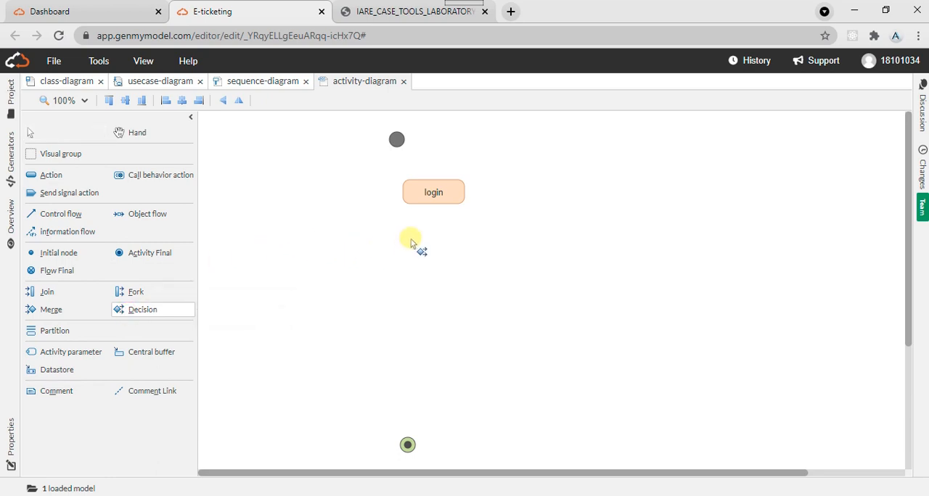
click(439, 237)
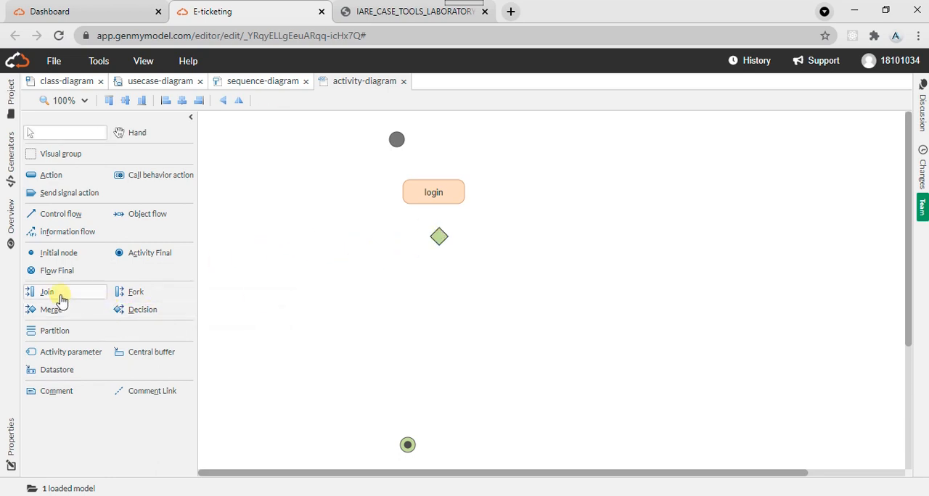
- Check the activity diagram in the lab manual and add the actions "reservation" and "cancellation" below the decision node
click(409, 7)
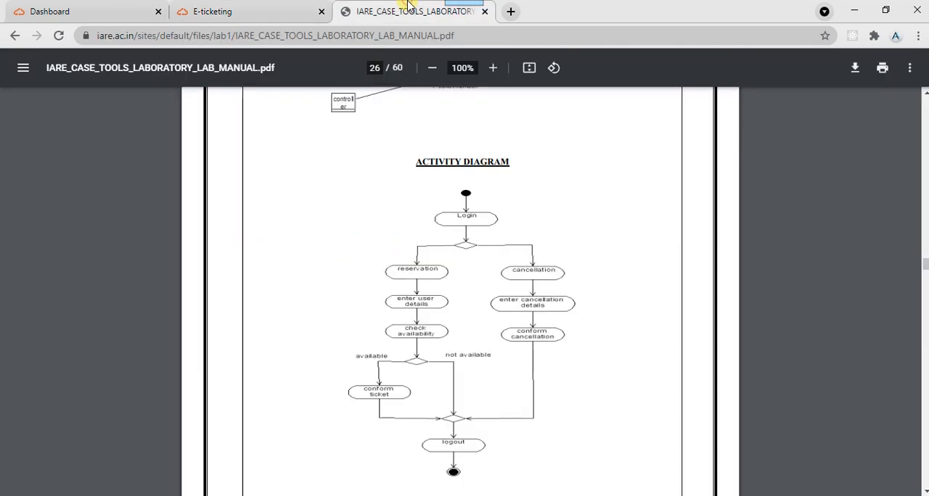
click(239, 7)
drag(63, 184, 365, 273)
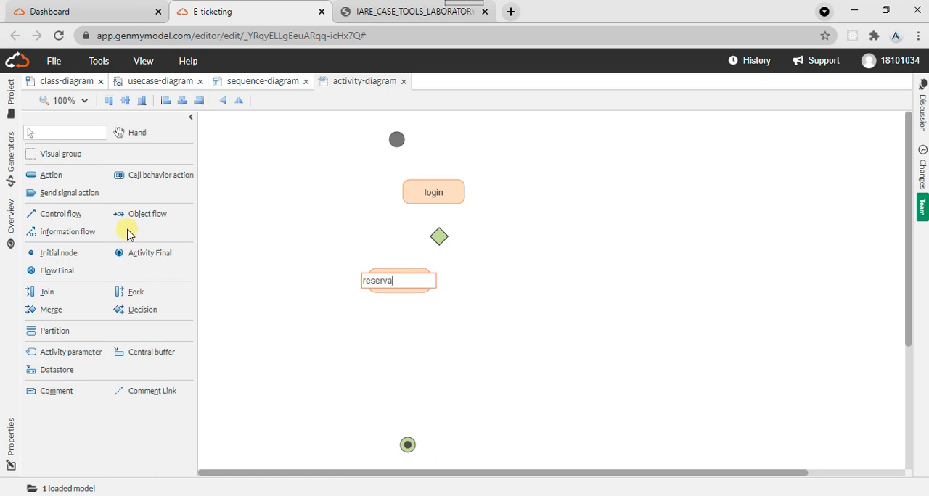
click(50, 175)
click(501, 271)
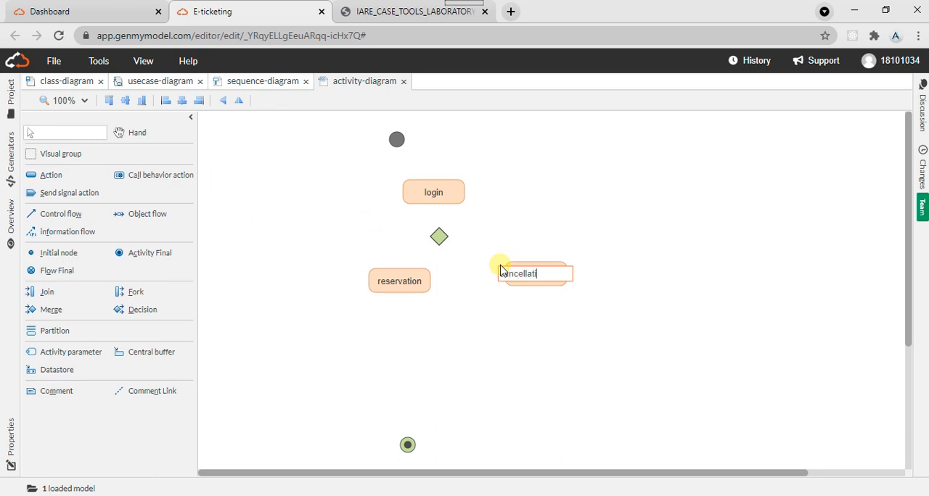
- Draw control flows from login to the decision and from the initial node to login, and align the initial node above login
click(419, 9)
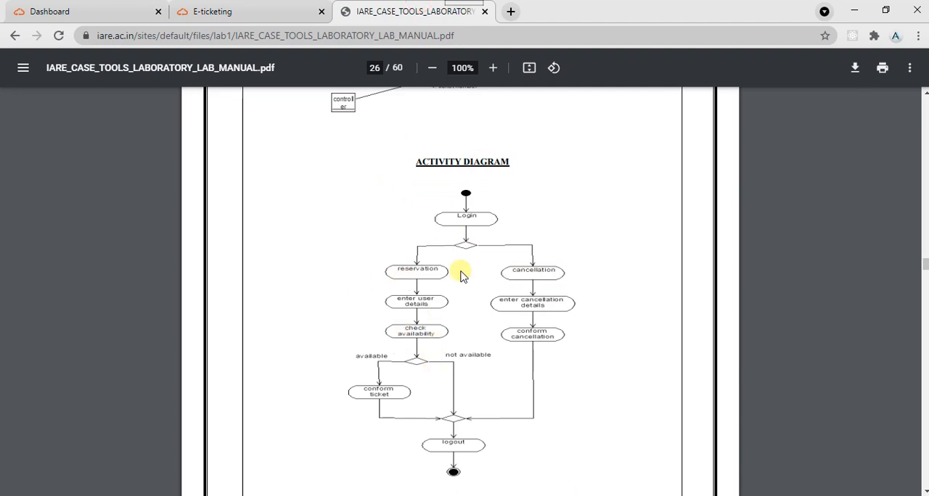
click(250, 6)
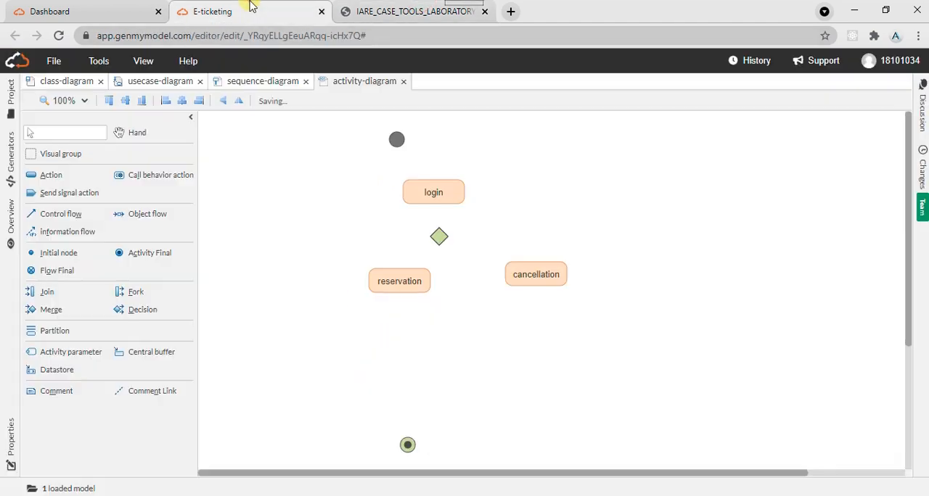
click(82, 213)
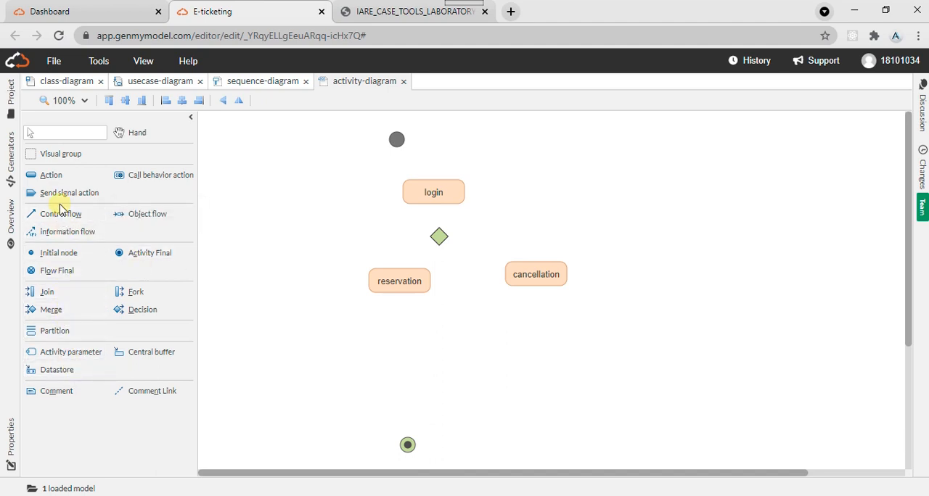
click(62, 210)
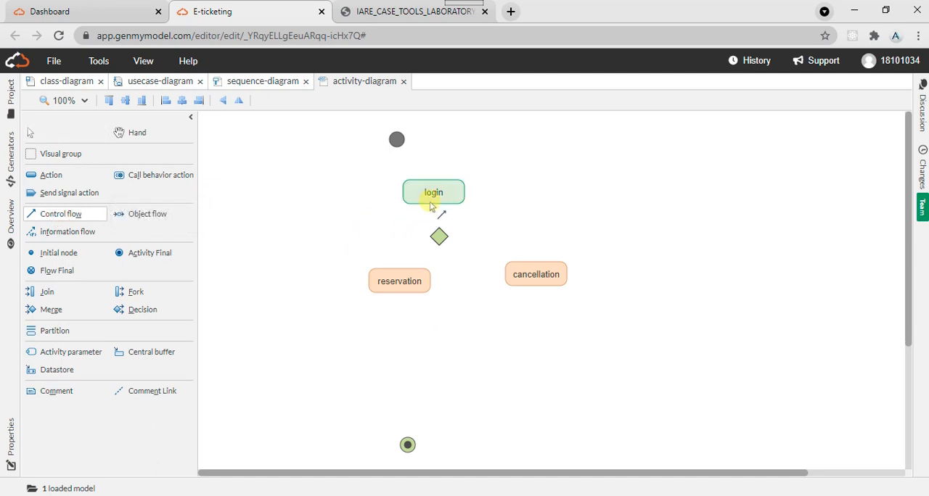
drag(431, 202, 439, 236)
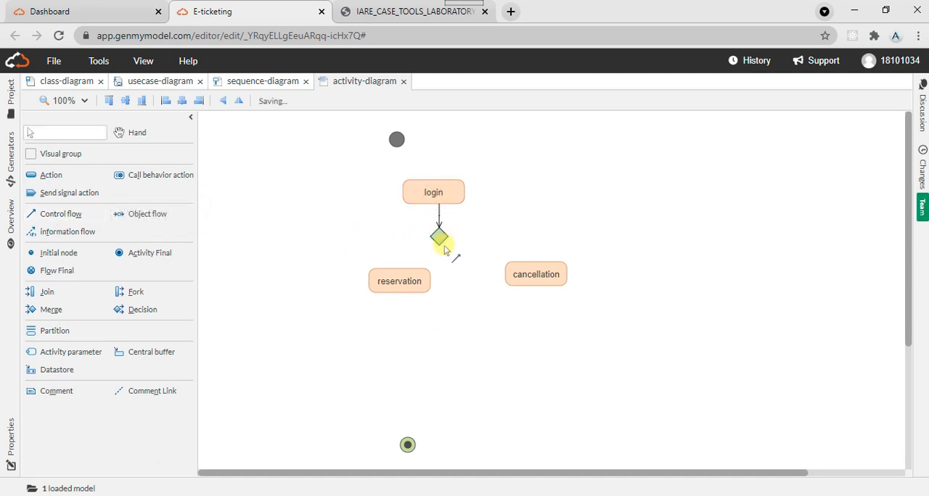
click(41, 213)
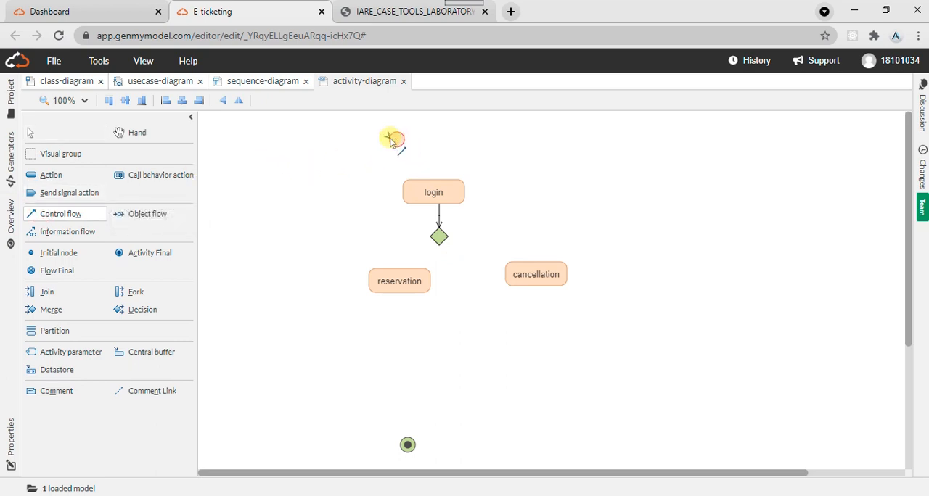
drag(392, 139, 433, 192)
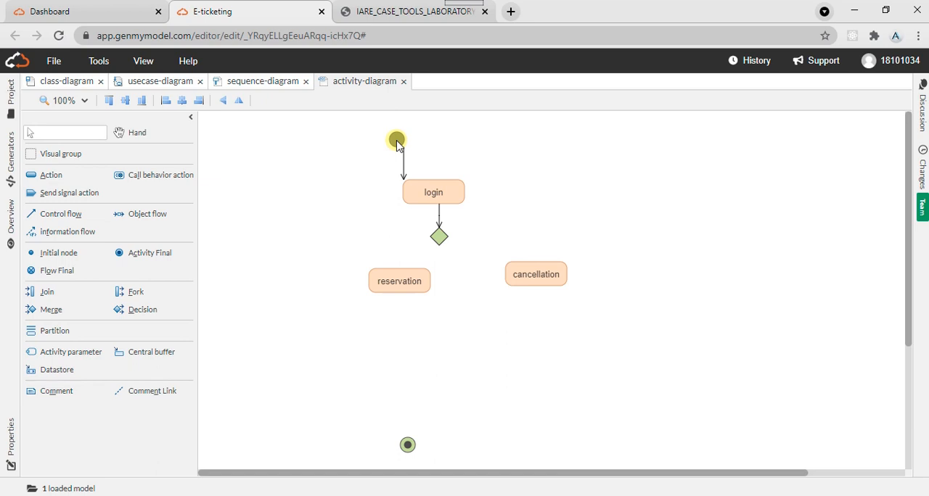
drag(396, 143, 439, 139)
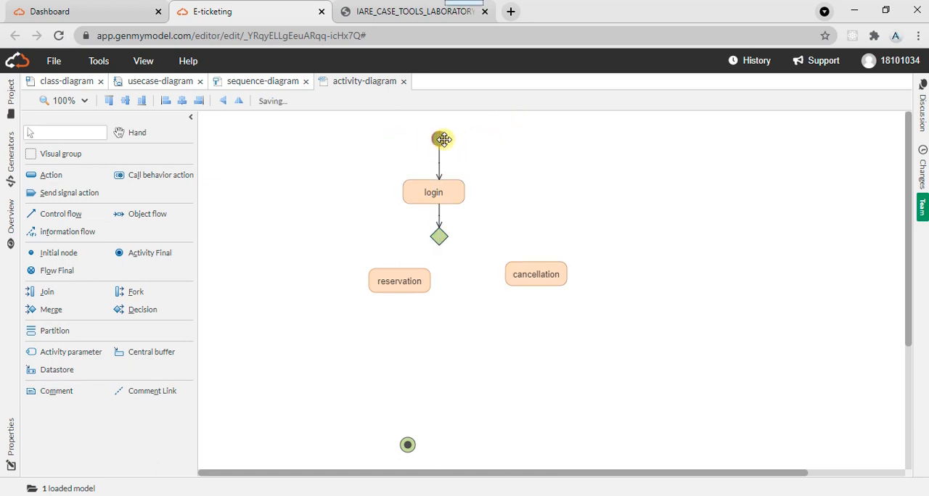
- Draw control flows from the decision to reservation and cancellation, and move cancellation and the activity final node into line with the layout
click(380, 9)
click(226, 8)
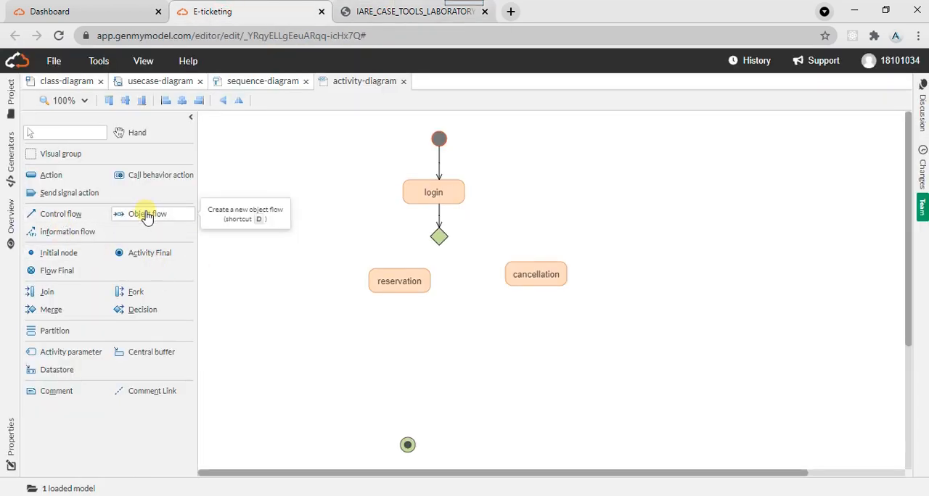
click(80, 212)
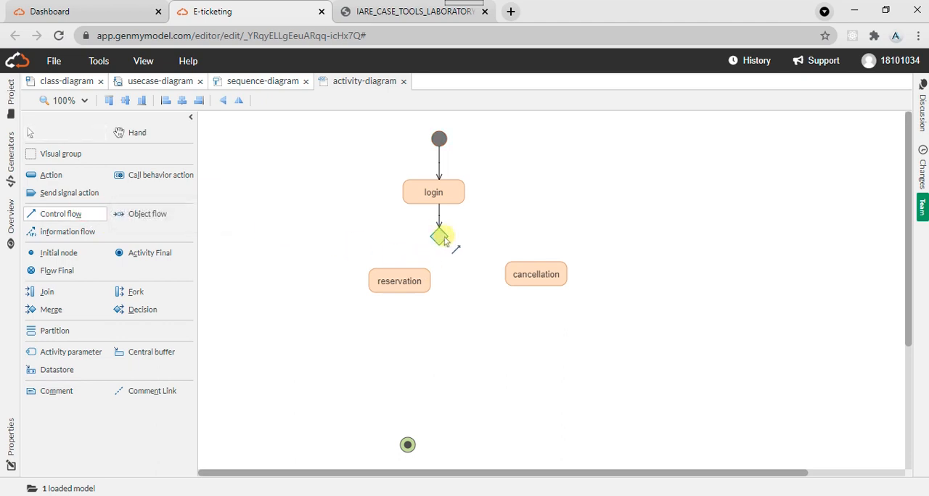
drag(441, 236, 414, 270)
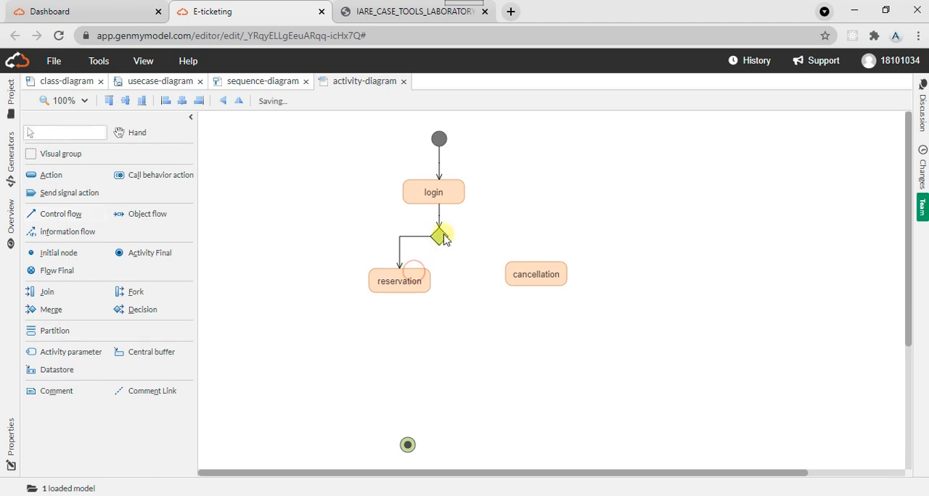
click(89, 214)
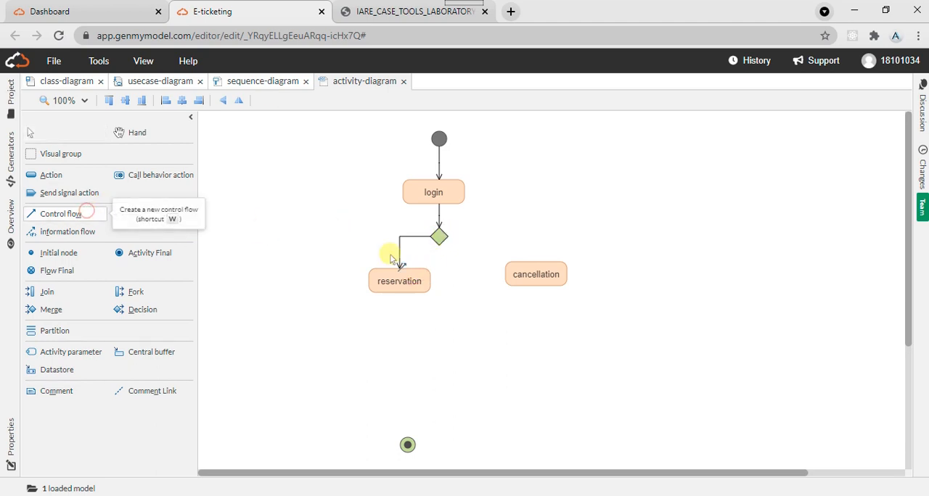
mouse_move(437, 236)
mouse_down()
mouse_move(543, 269)
mouse_move(493, 286)
mouse_move(471, 283)
mouse_up()
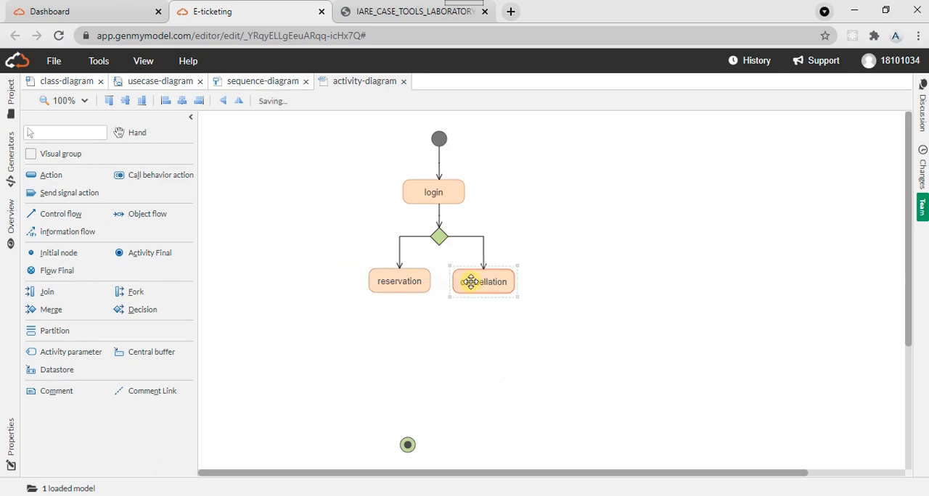
click(544, 253)
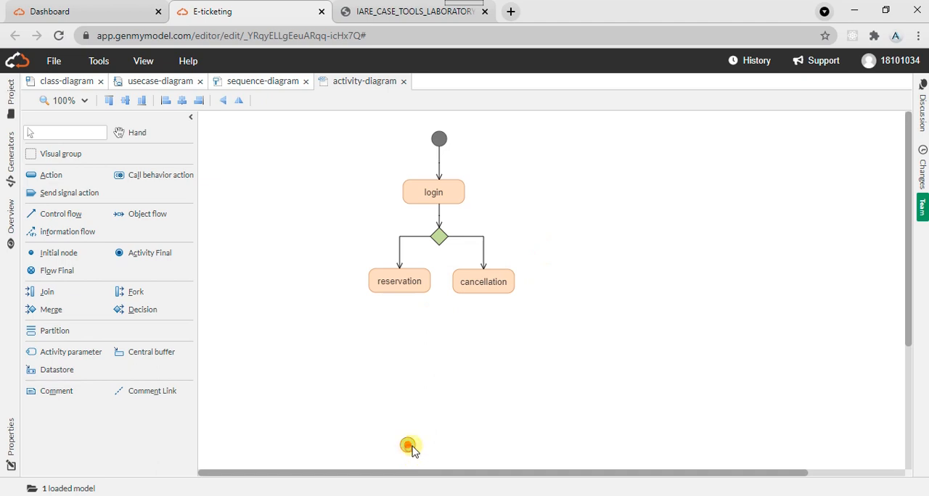
drag(412, 451, 435, 411)
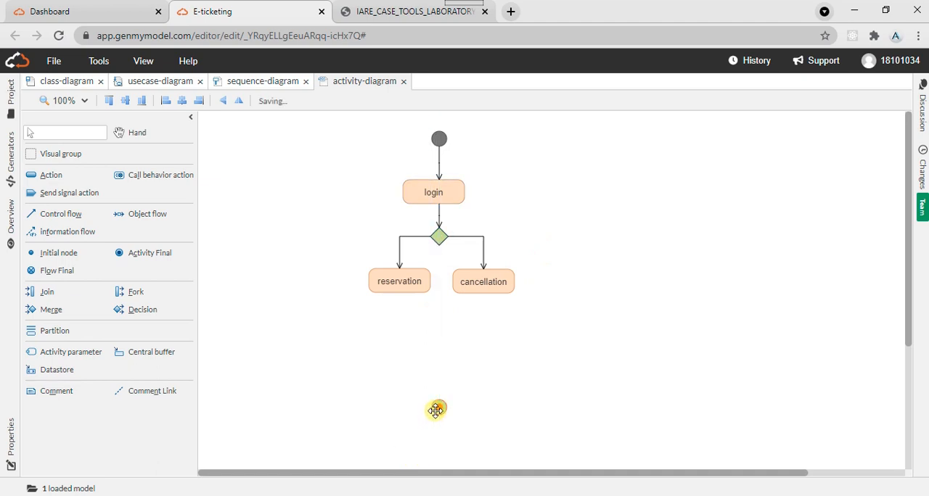
- Look up the component diagram in the lab manual and create a new component diagram in the E-ticketing model
click(389, 15)
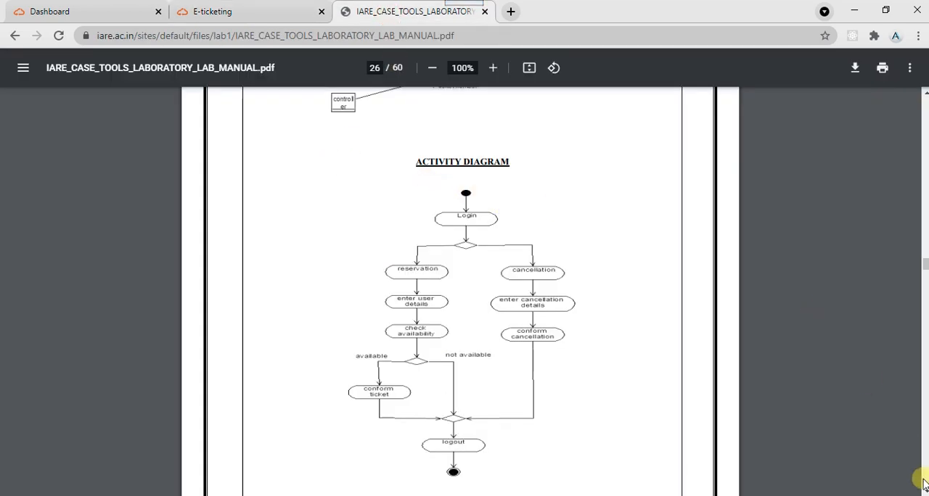
scroll(923, 489, down, 5)
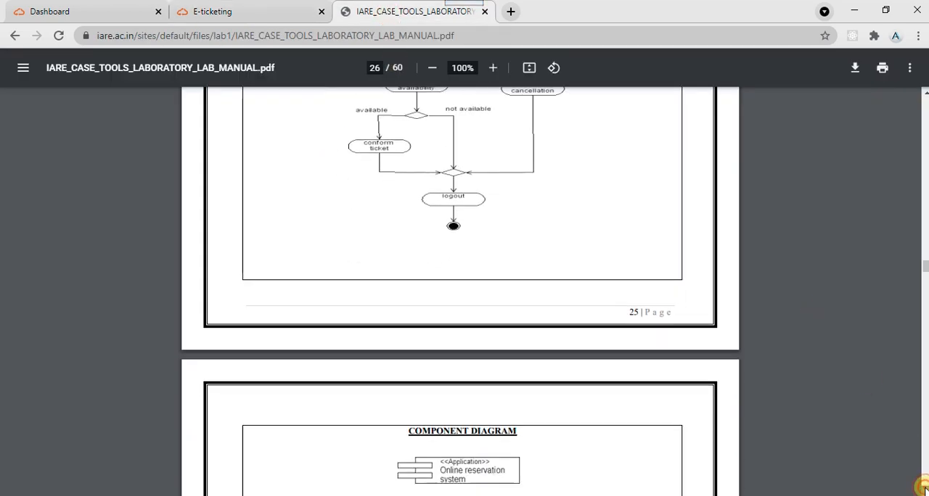
scroll(923, 486, down, 2)
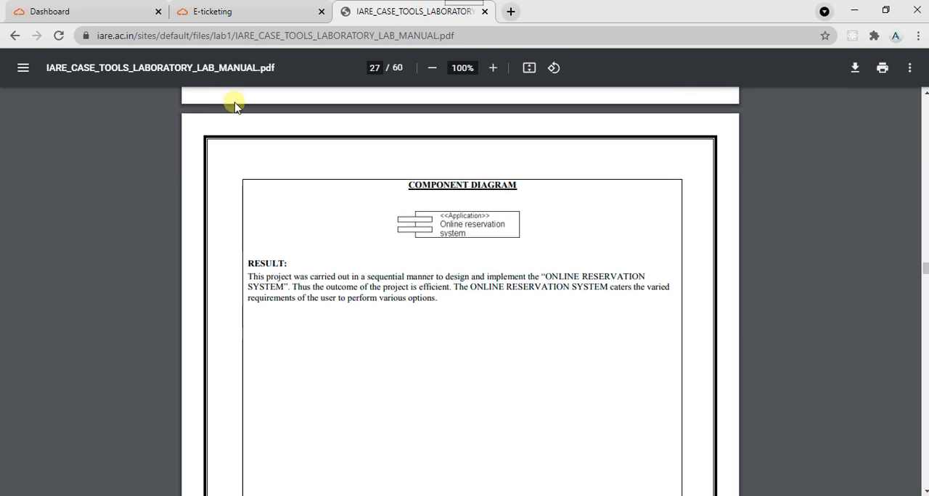
click(246, 9)
click(53, 61)
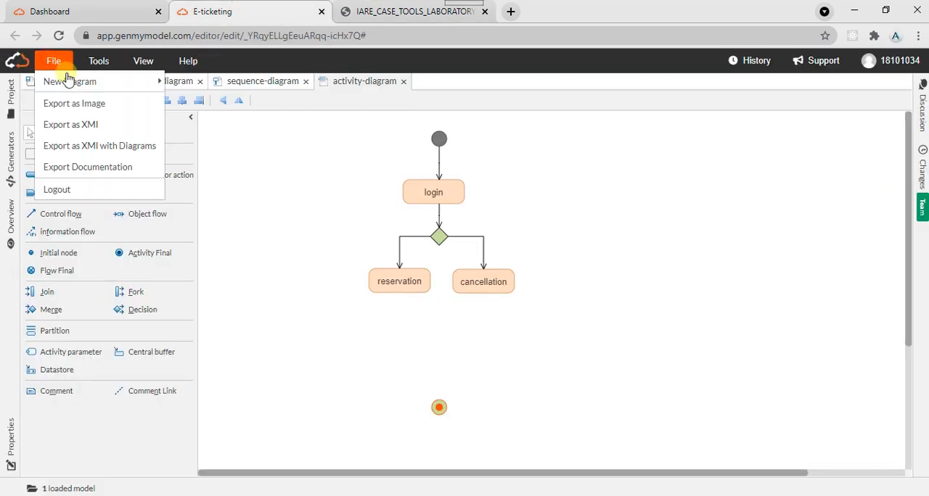
mouse_move(73, 81)
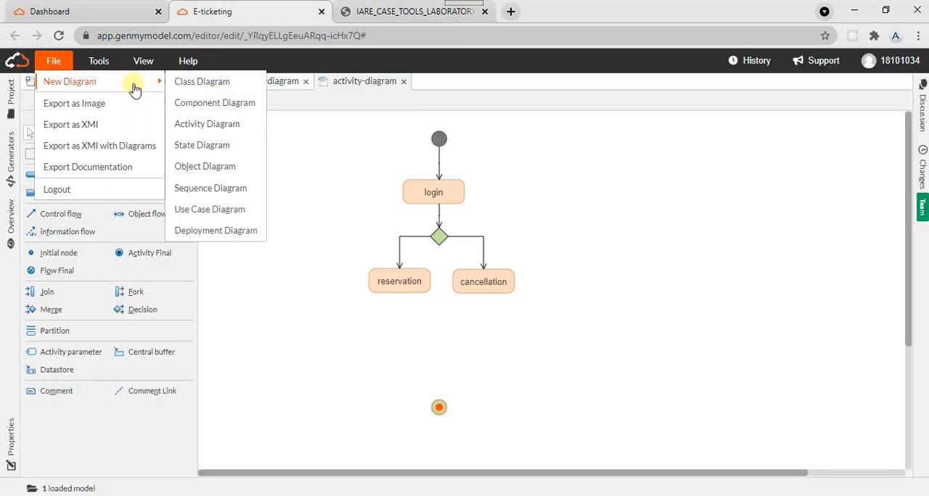
click(211, 109)
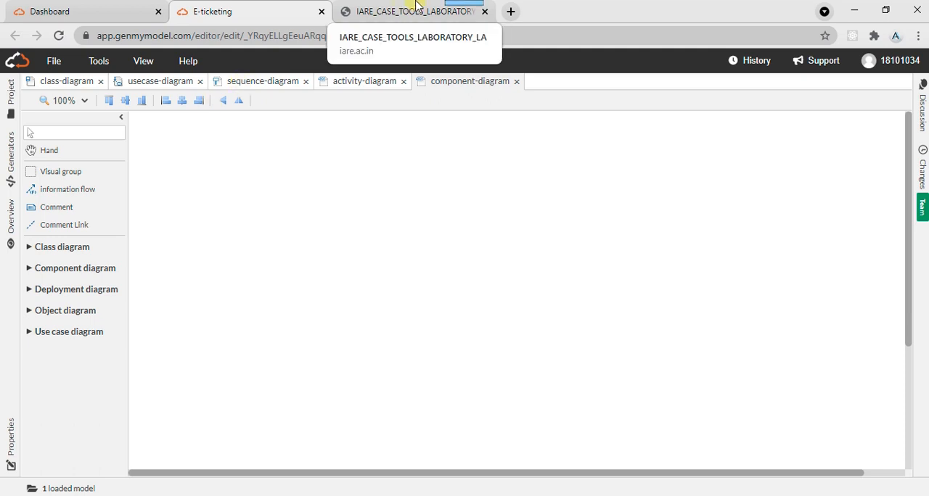
- Recheck the component diagram in the lab manual and place a component on the empty component diagram
click(415, 8)
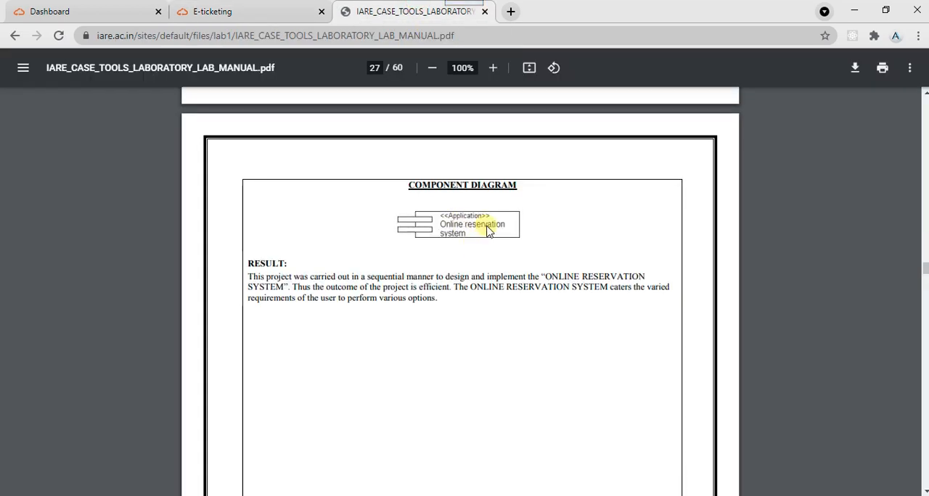
click(924, 93)
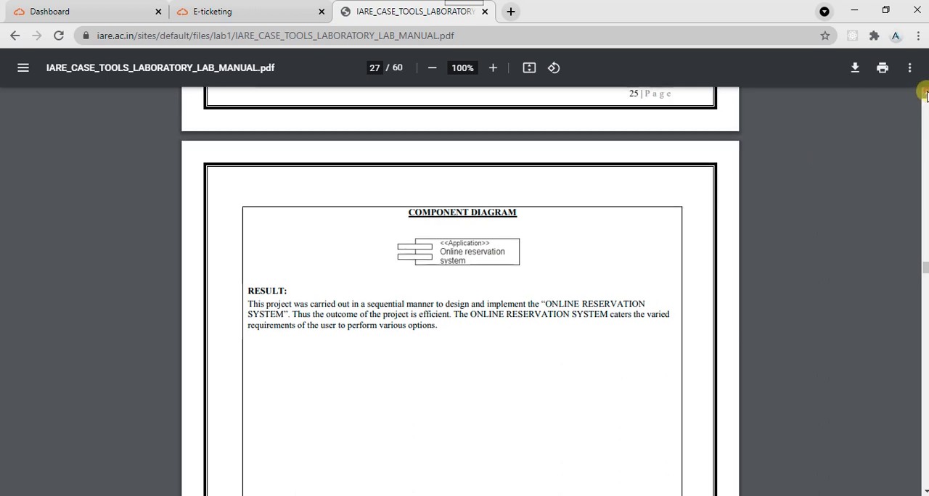
click(253, 6)
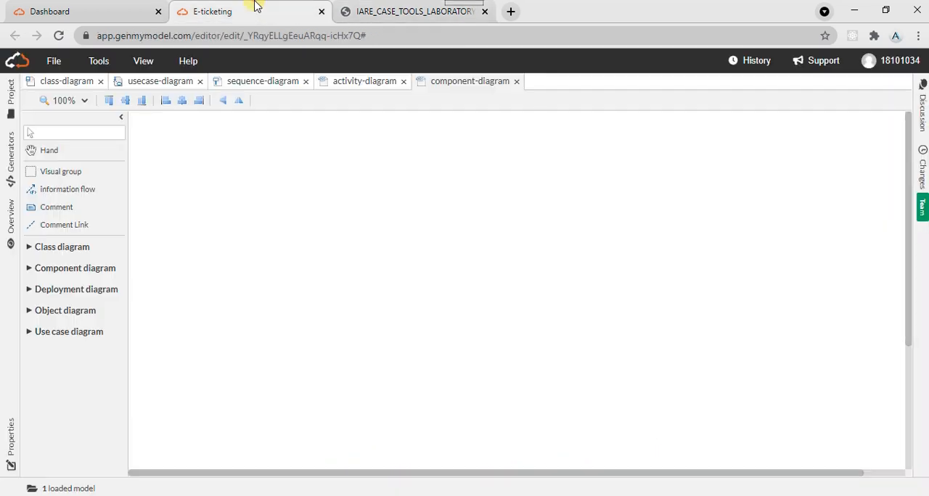
click(71, 269)
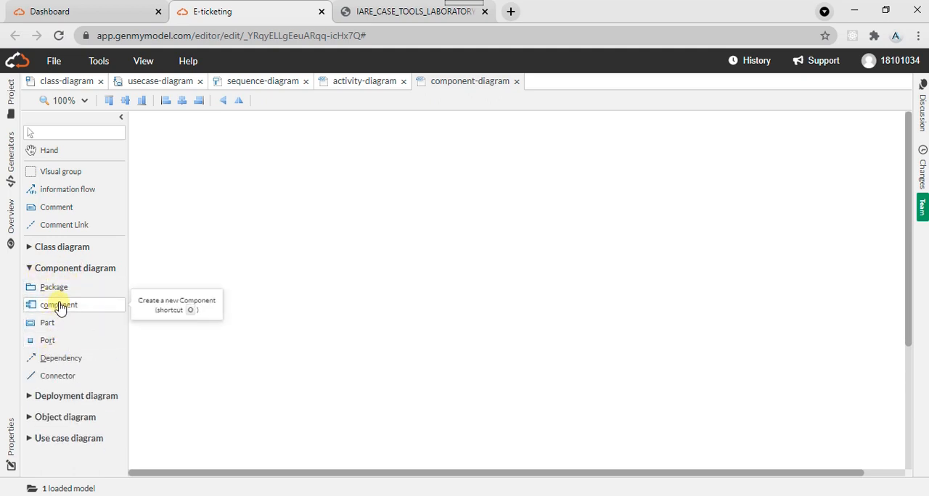
click(59, 306)
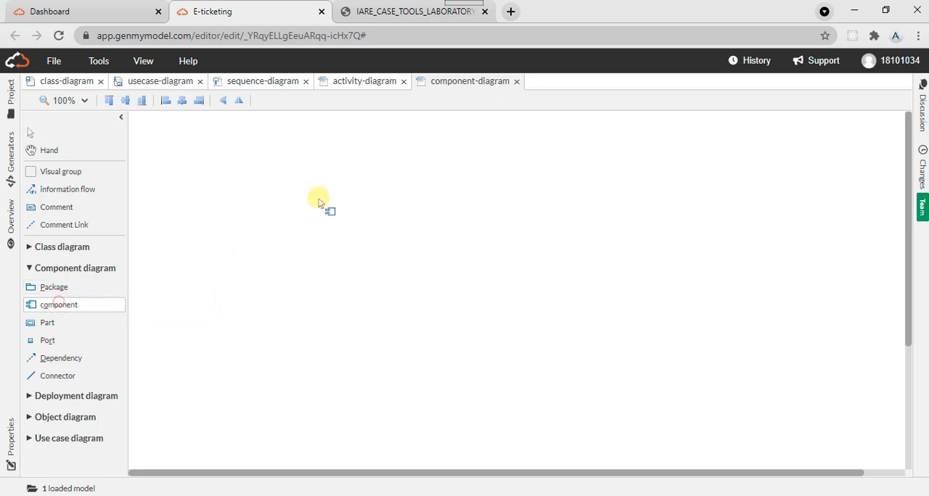
click(377, 186)
- Recheck the component diagram in the lab manual and add a part inside the new component
click(415, 8)
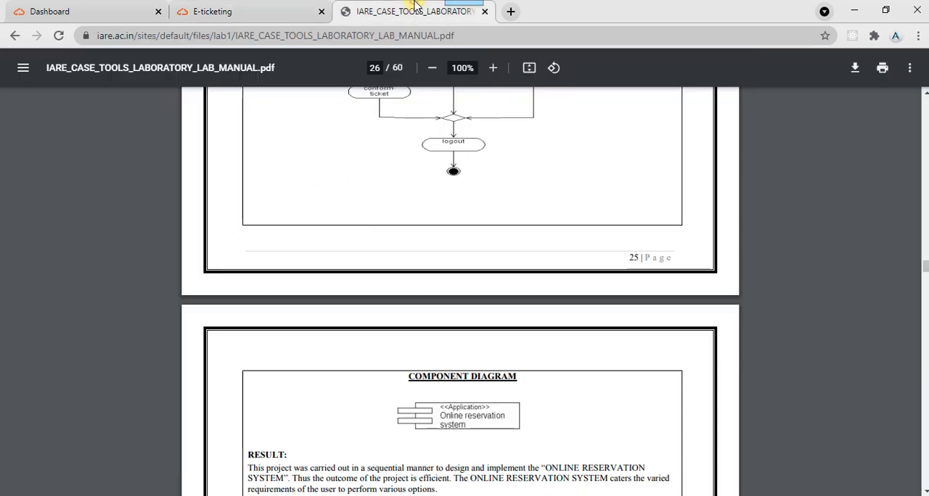
click(216, 9)
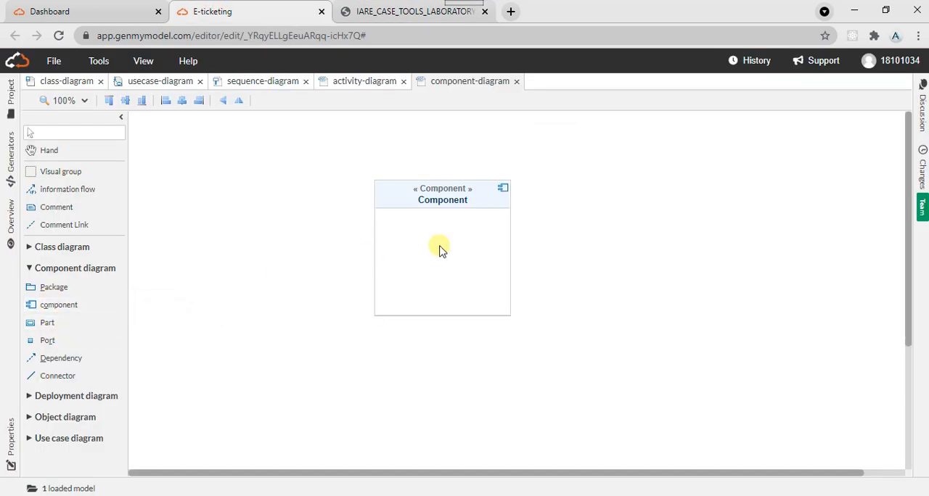
double_click(445, 202)
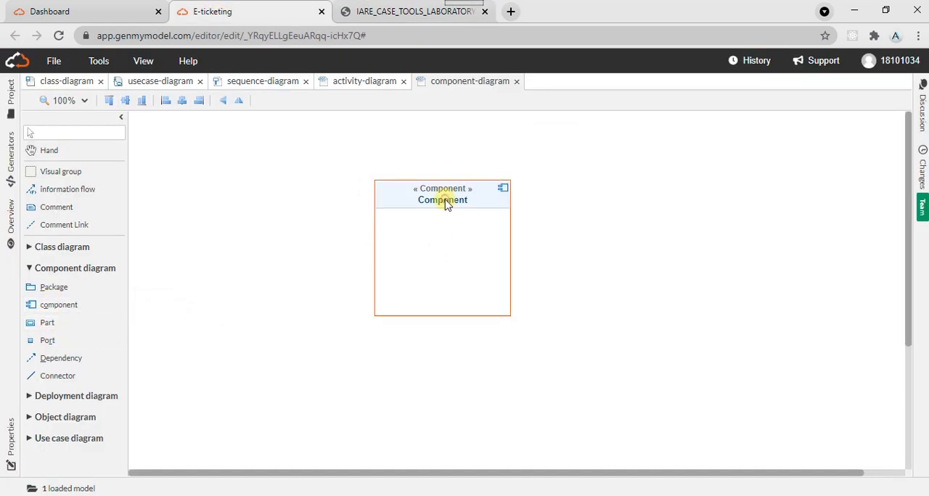
click(58, 326)
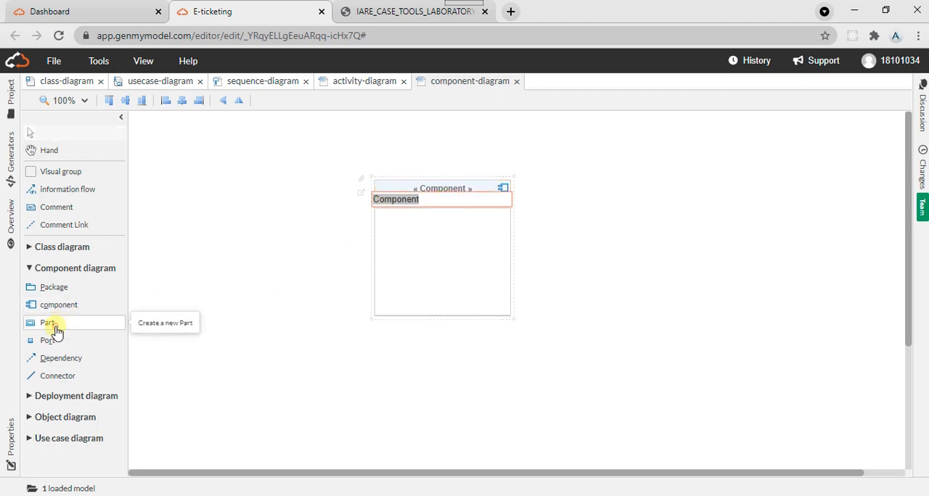
click(429, 236)
click(470, 268)
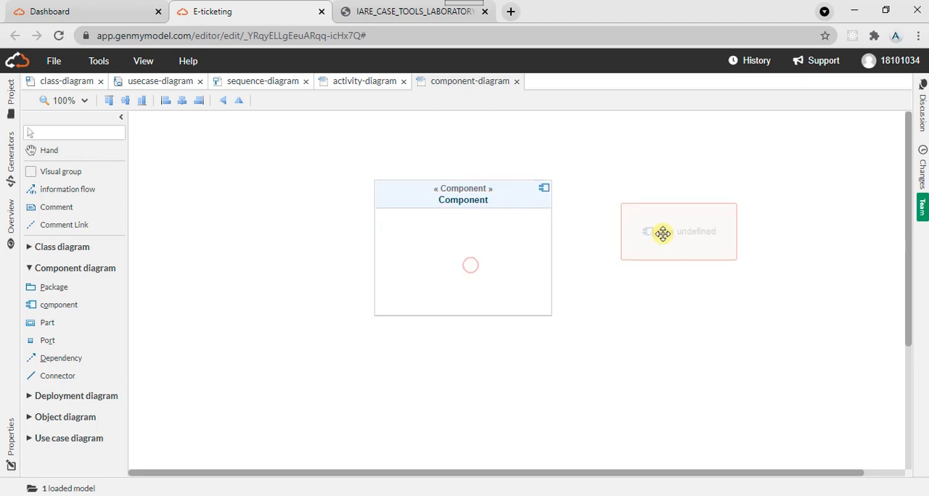
- Check the lab manual's component diagram again and rename the component as Application
click(401, 10)
click(242, 5)
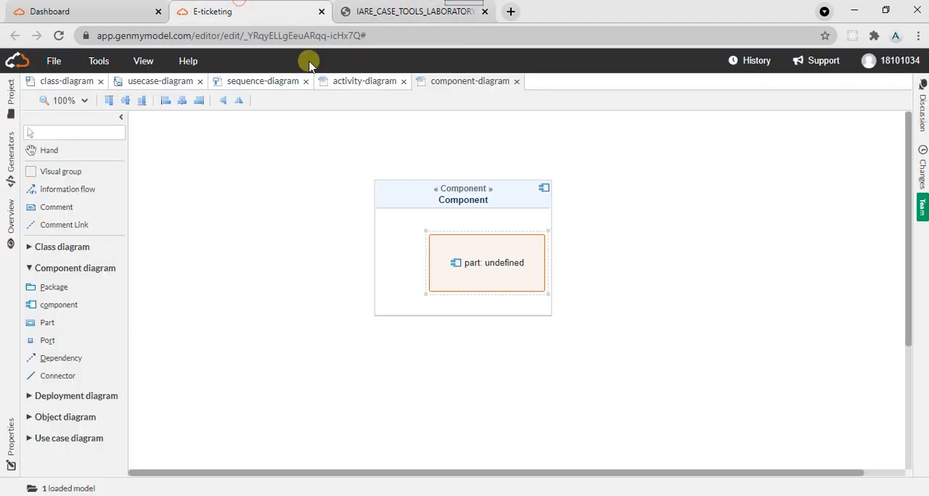
click(457, 195)
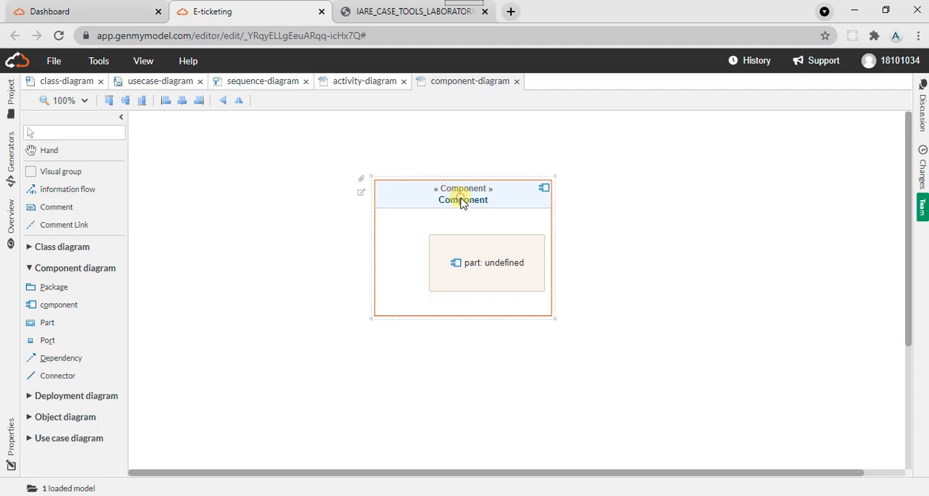
double_click(461, 199)
double_click(461, 198)
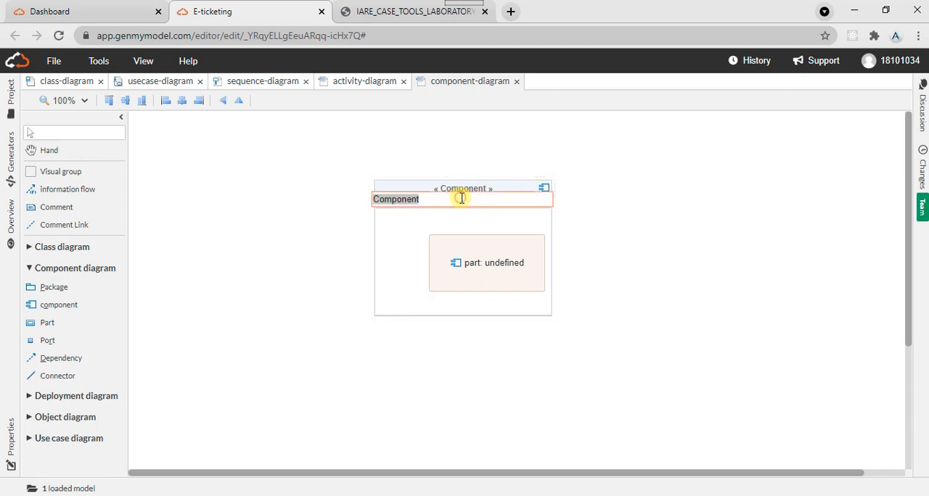
text(Application)
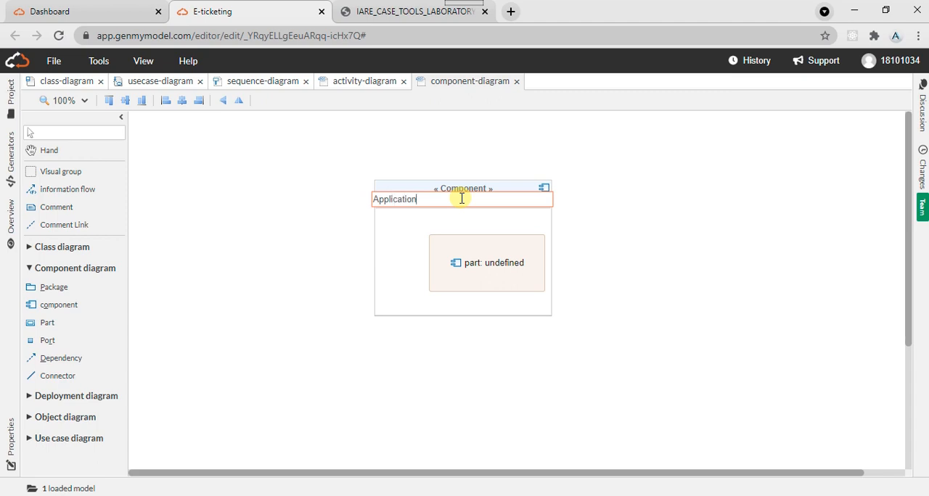
- Name the part inside the Application component "online reservation system" as in the lab manual, and widen it towards the component's left edge
double_click(469, 264)
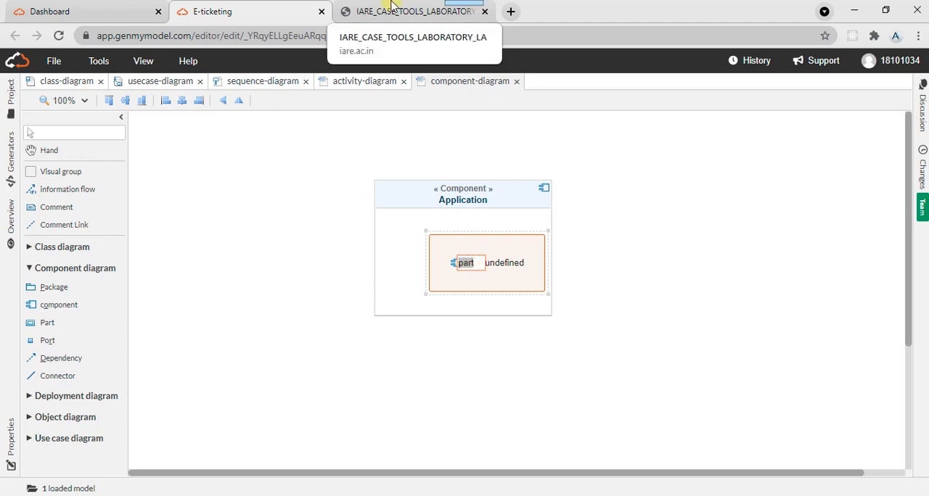
click(389, 9)
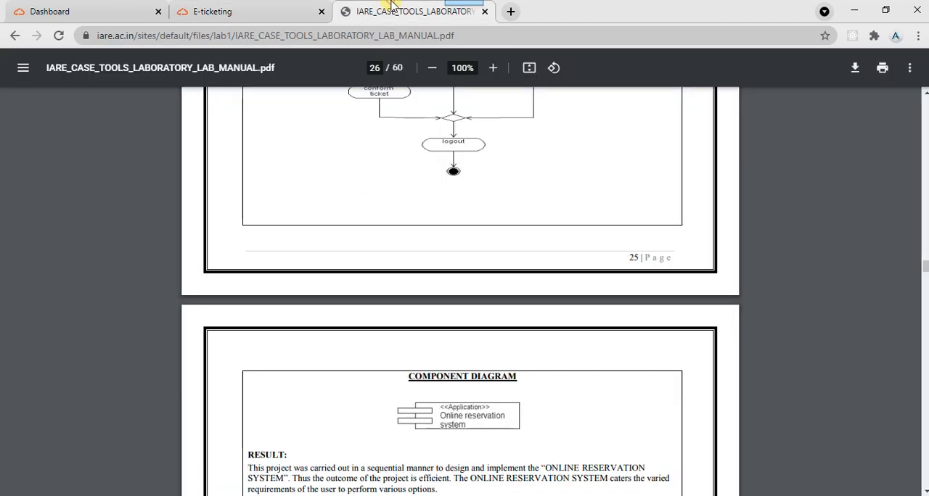
click(210, 10)
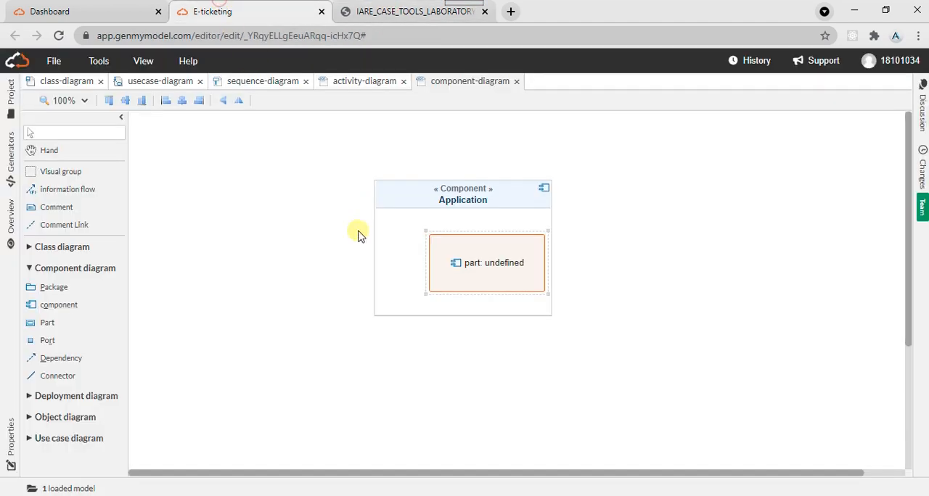
double_click(470, 264)
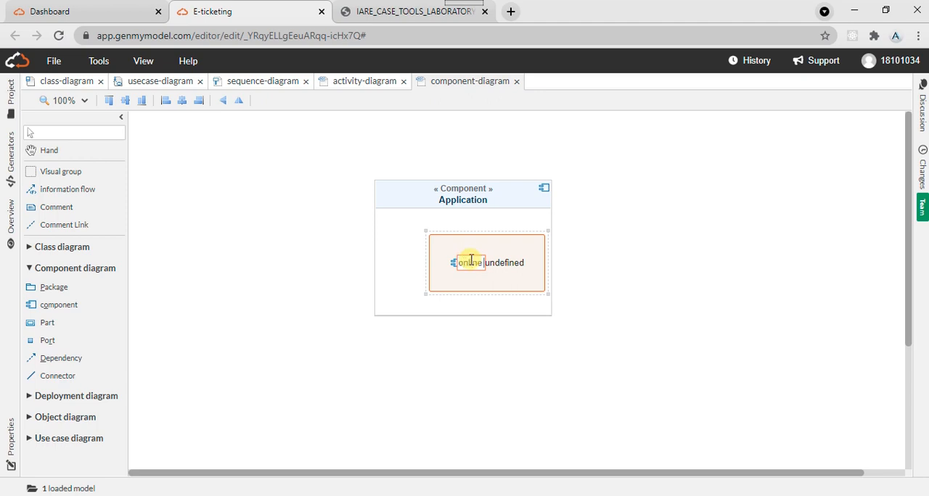
text(Online reser)
key(Return)
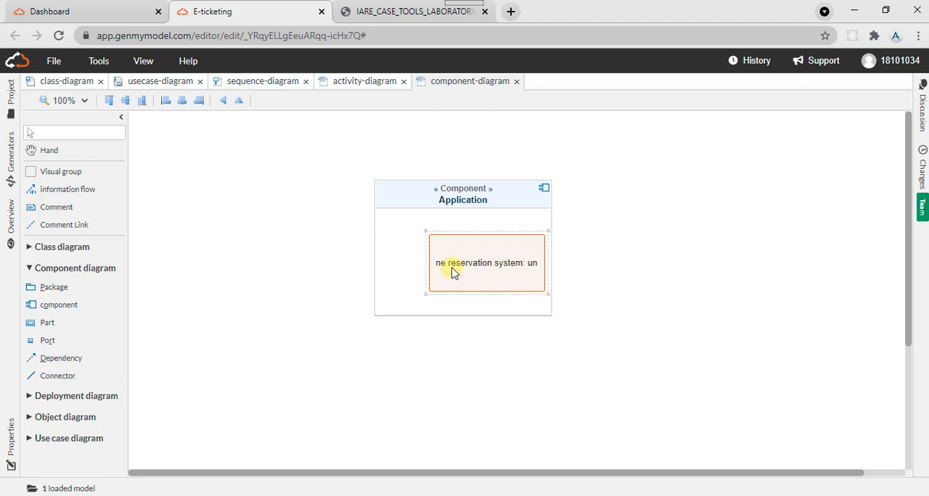
drag(445, 269, 382, 277)
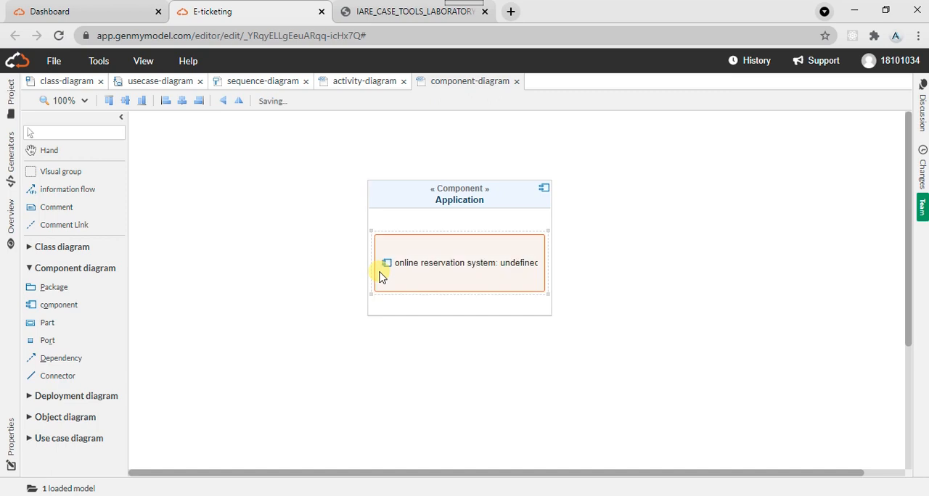
- Set the online reservation system part's type to Application, widen the part to fit its label, and compare with the lab manual
click(525, 266)
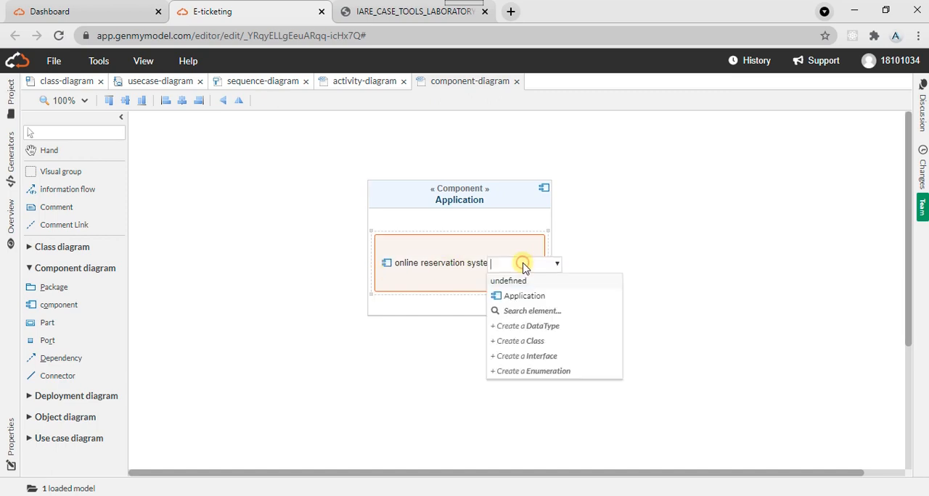
click(530, 299)
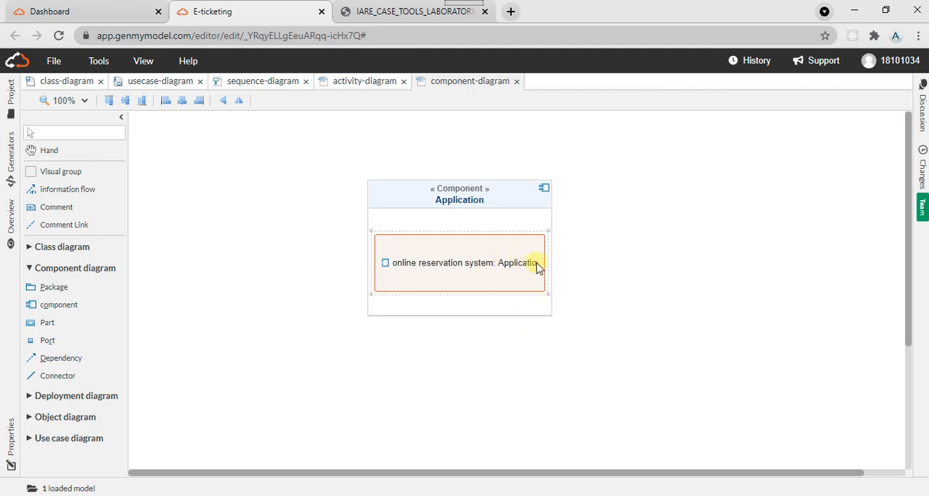
drag(547, 263, 615, 268)
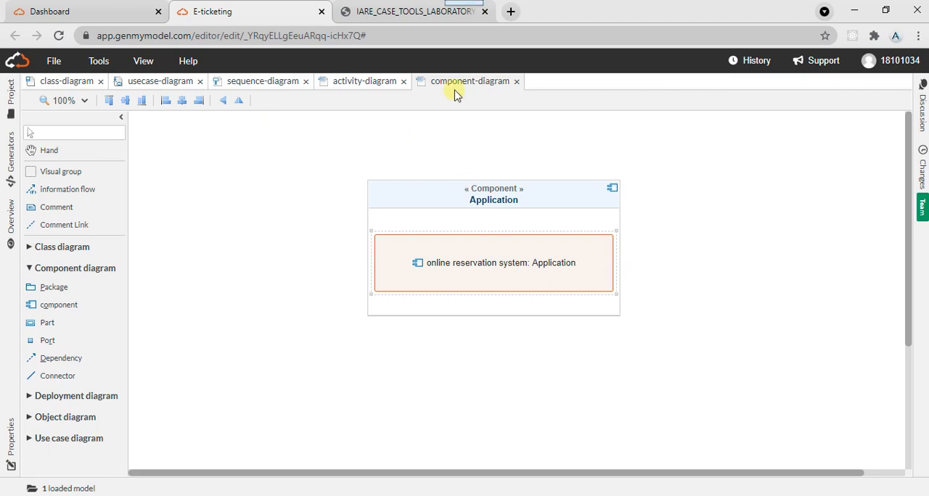
click(411, 8)
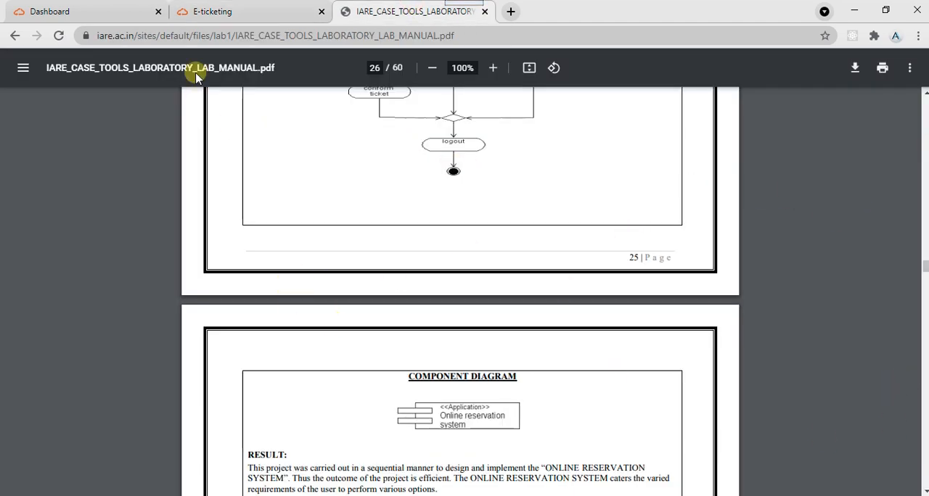
click(235, 10)
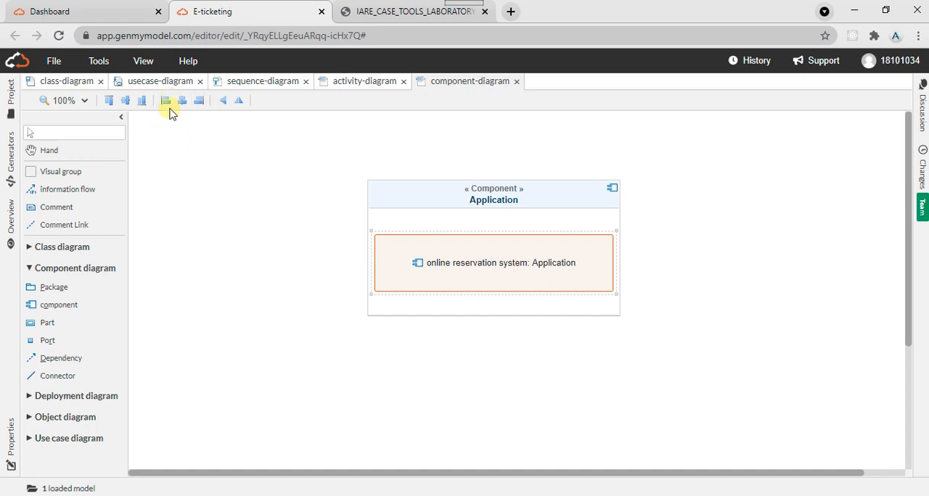
- Create a new state diagram and a new object diagram in the E-ticketing model, and view the available object diagram elements
click(54, 61)
mouse_move(69, 80)
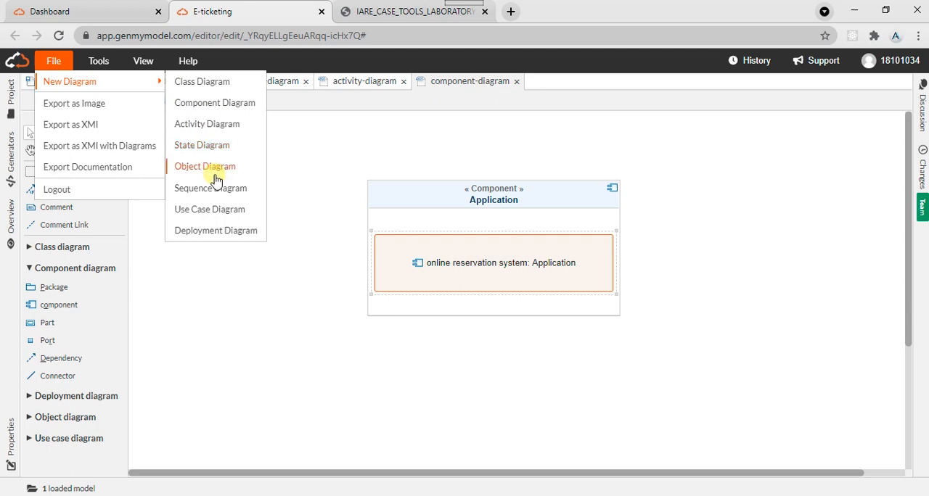
click(202, 147)
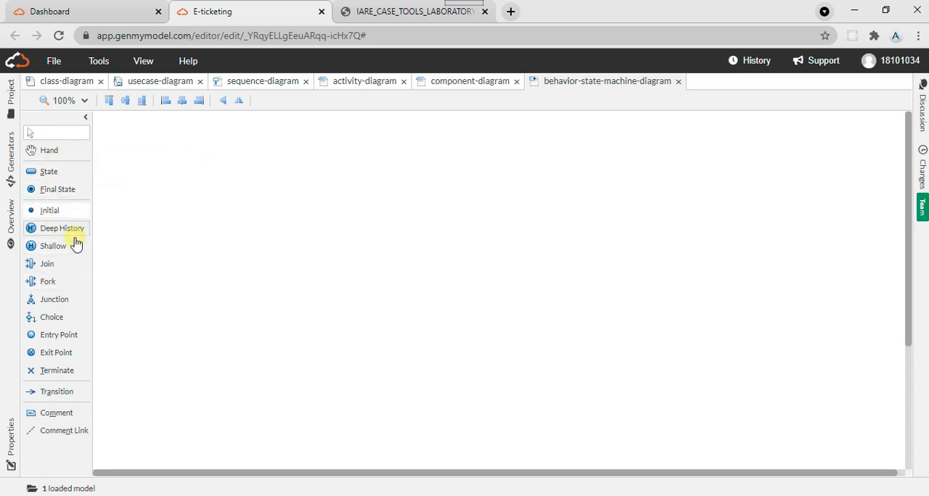
click(68, 64)
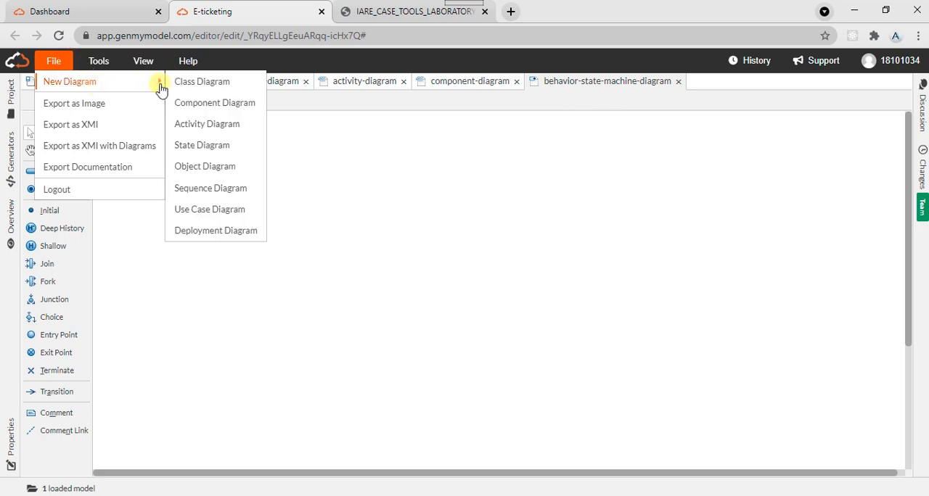
click(224, 168)
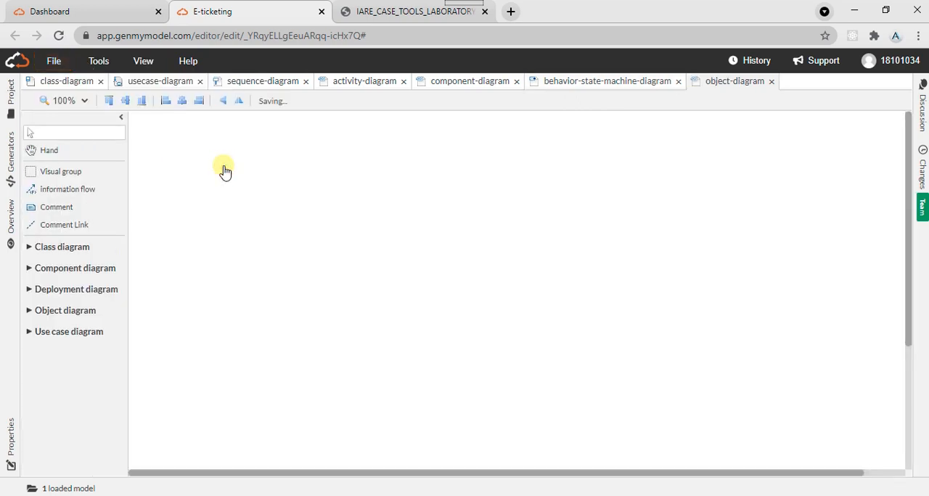
click(65, 312)
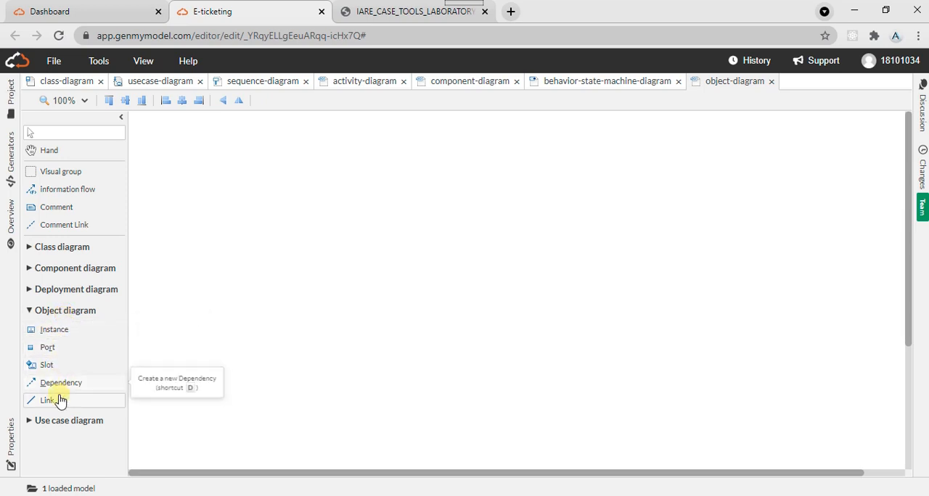
click(43, 311)
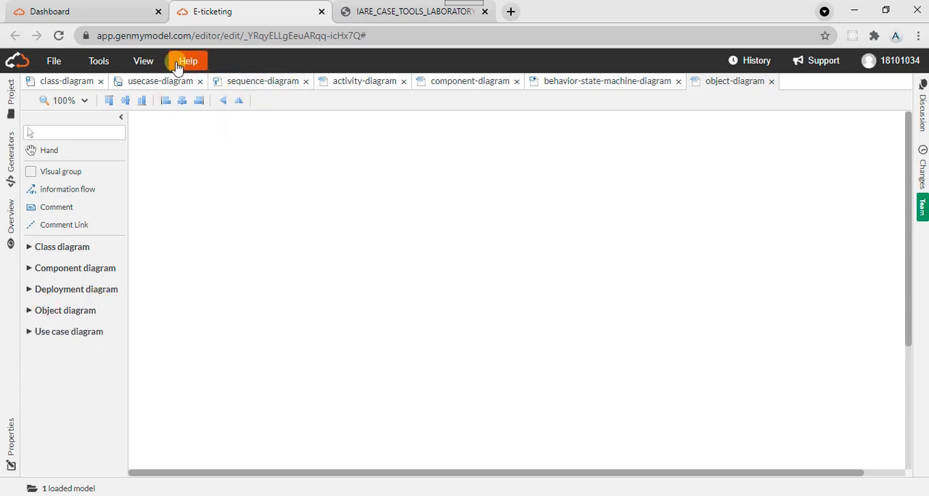
- Look at the empty state machine and object diagrams and close both of them
click(629, 85)
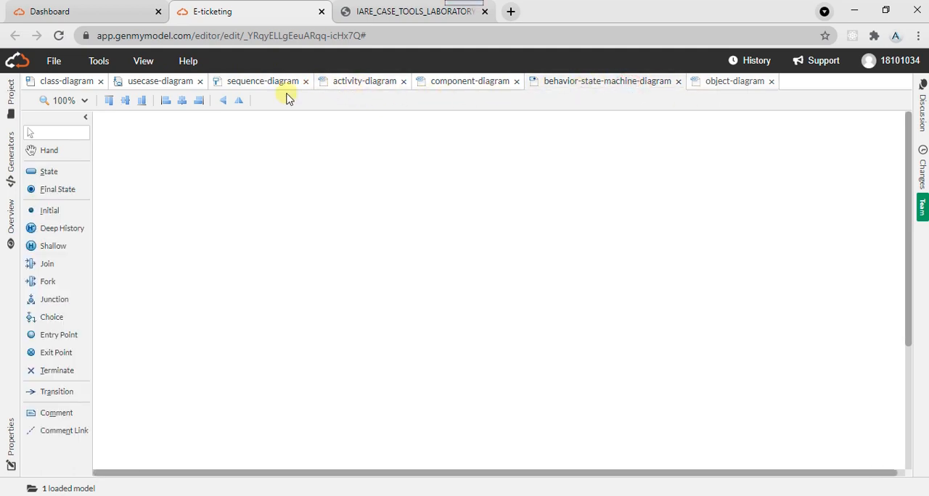
click(679, 83)
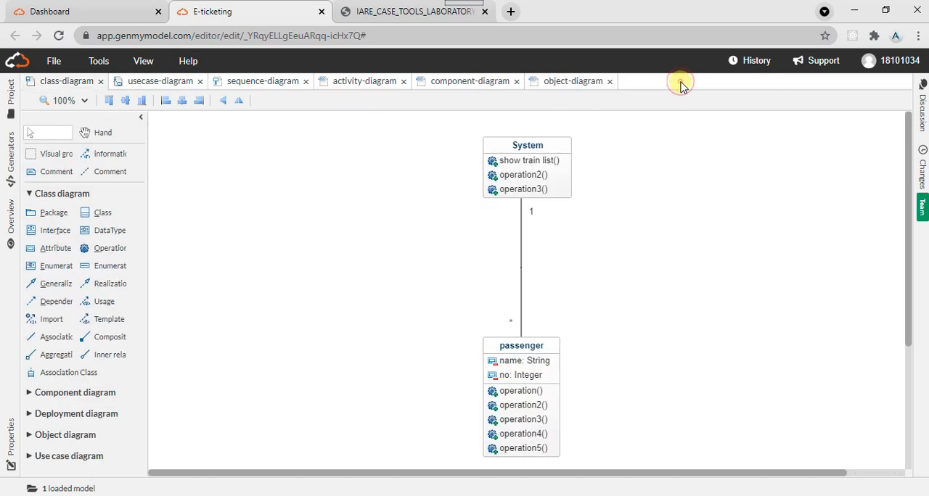
click(594, 85)
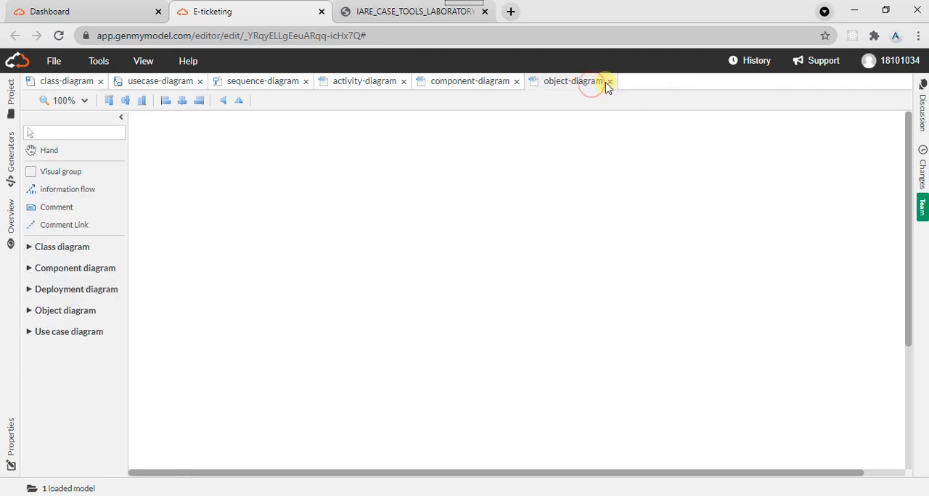
click(608, 82)
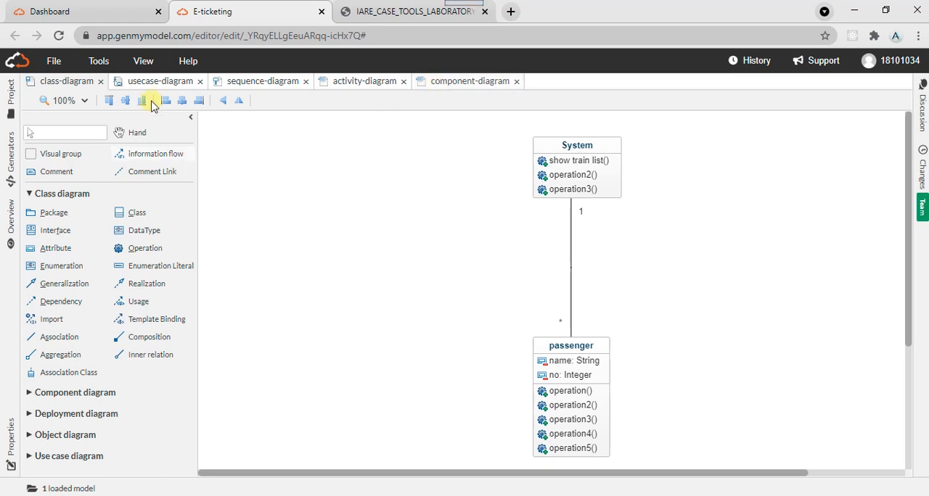
- Collapse the element palette and review the use case, sequence, activity, component and class diagrams in turn
click(192, 119)
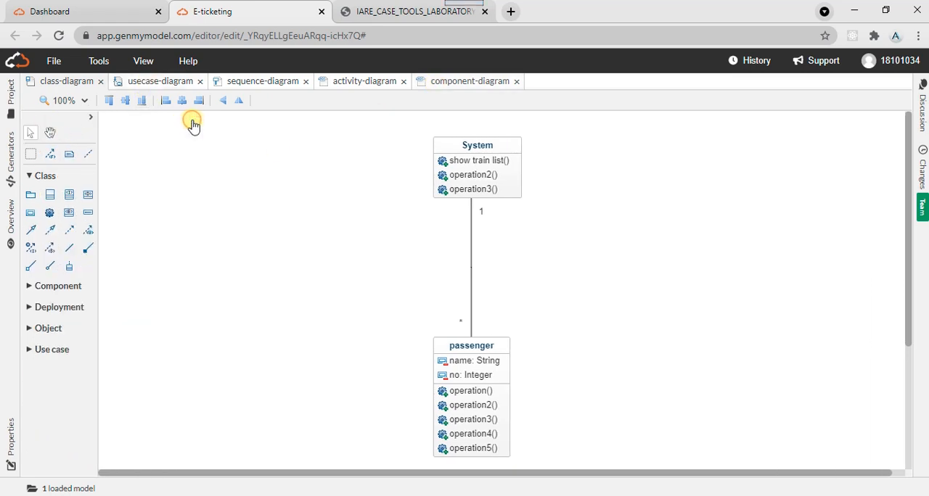
click(141, 85)
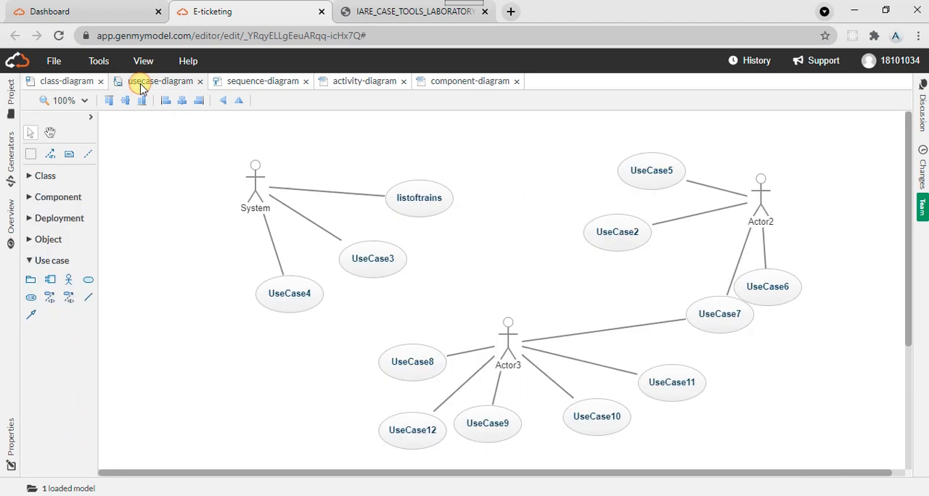
click(263, 82)
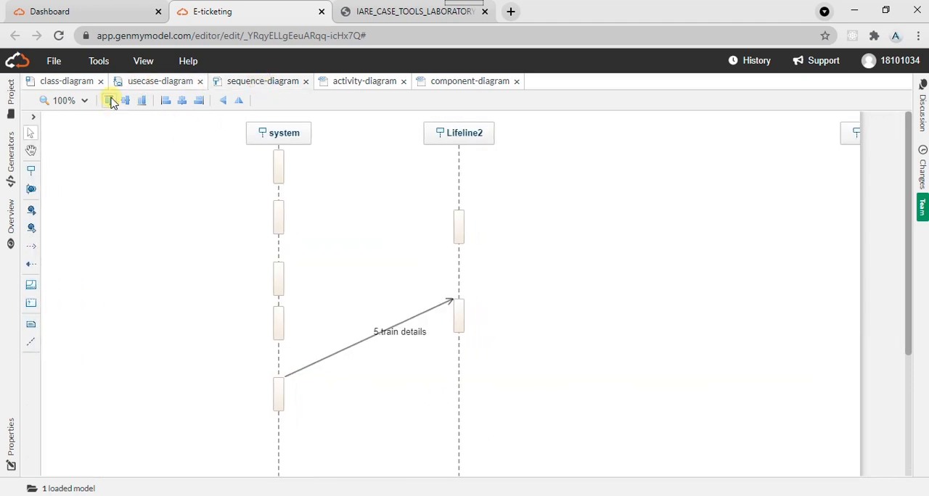
click(391, 86)
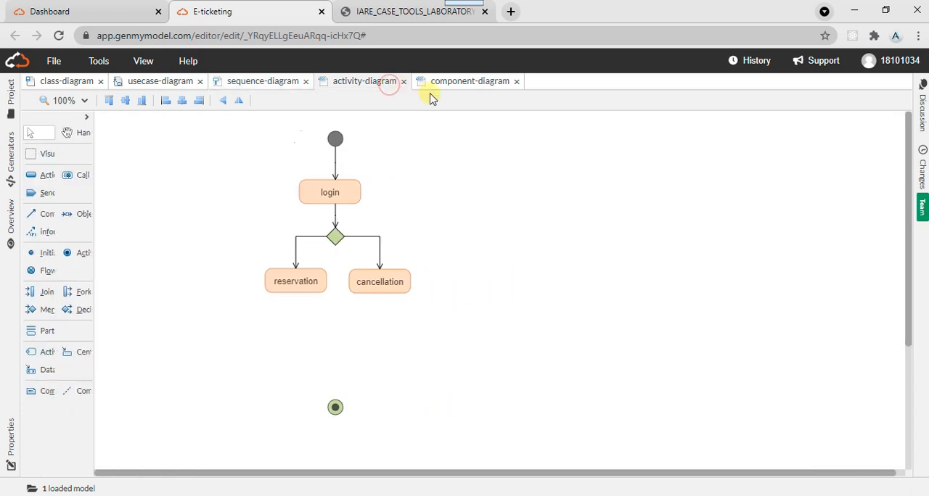
click(449, 86)
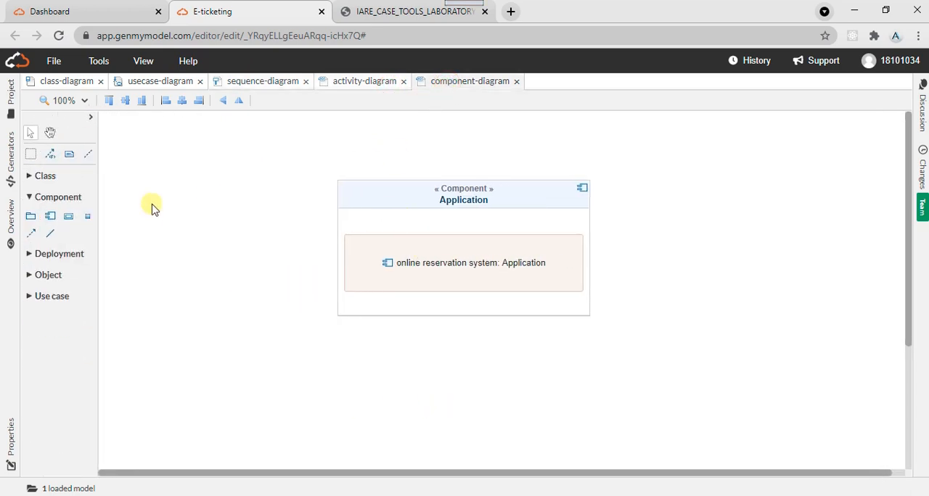
click(48, 85)
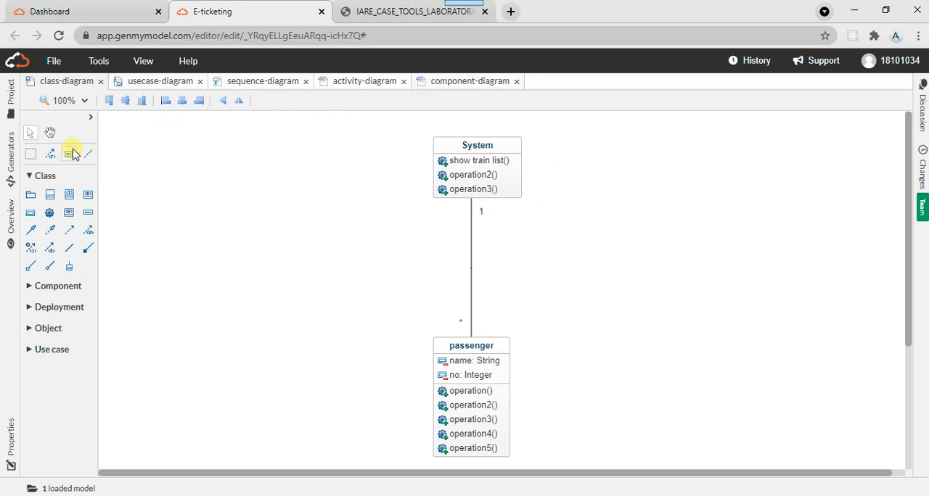
- Generate Java code from the E-ticketing model and download it as appli.zip
click(53, 62)
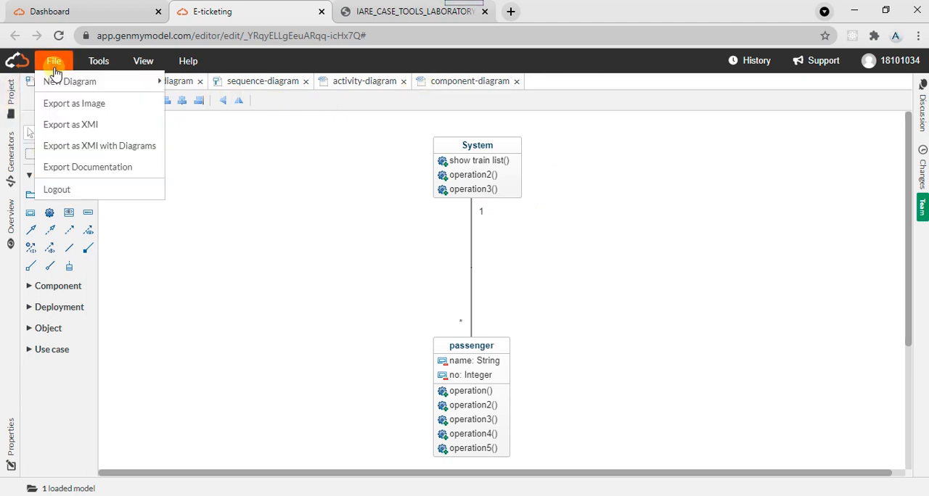
click(99, 64)
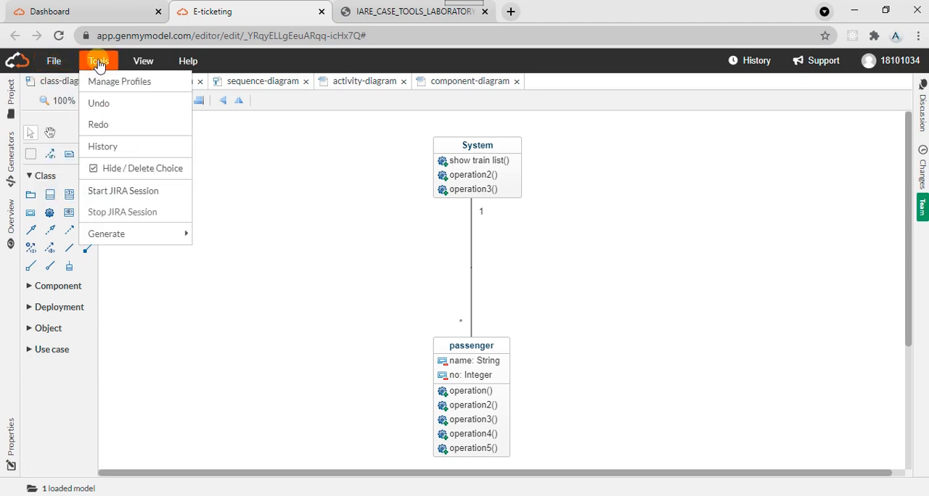
mouse_move(125, 238)
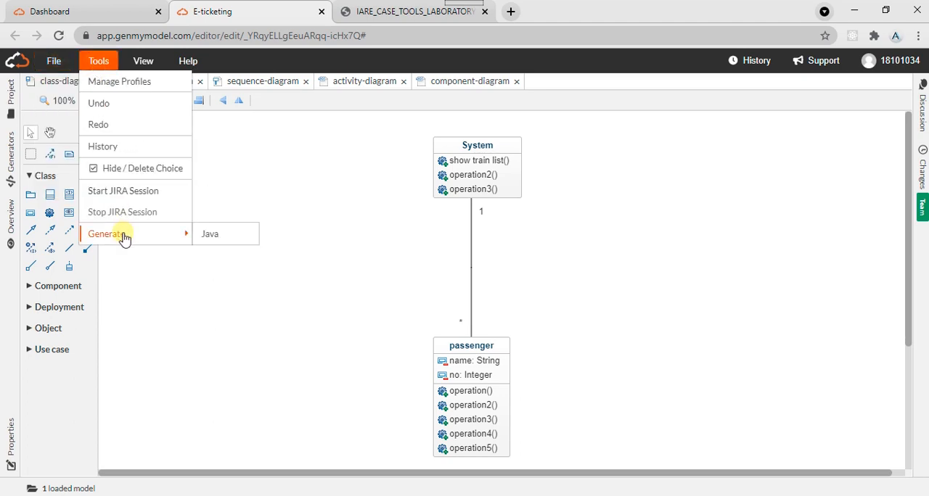
click(210, 239)
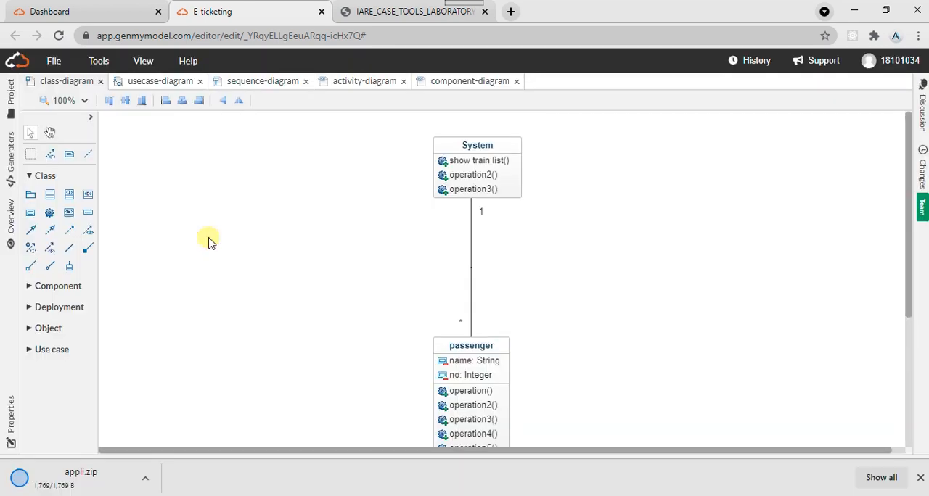
- Open the downloaded appli.zip in WinRAR, dismiss the purchase notice, and browse to the generated Java files in src\E-ticketing
click(105, 479)
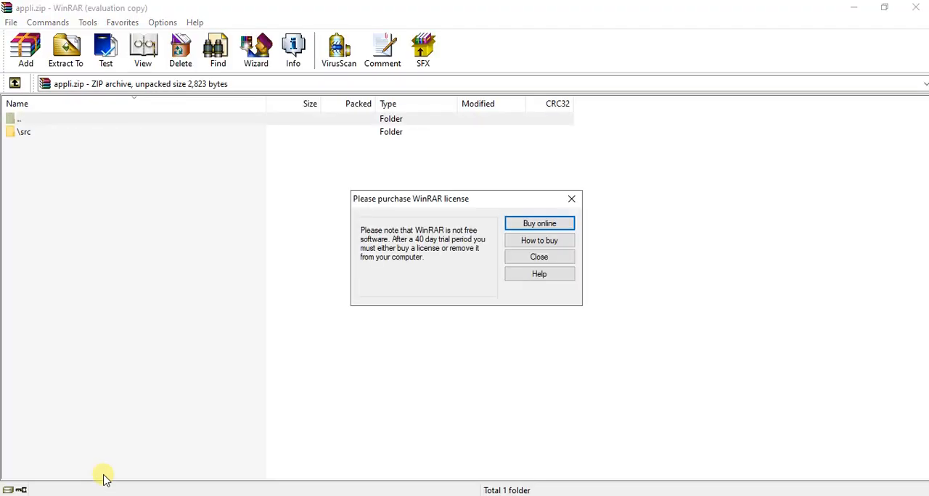
click(572, 199)
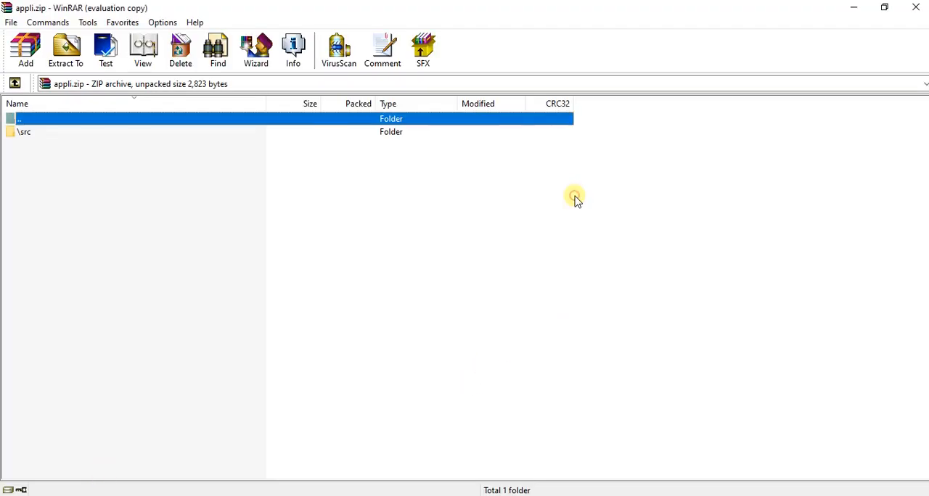
click(184, 139)
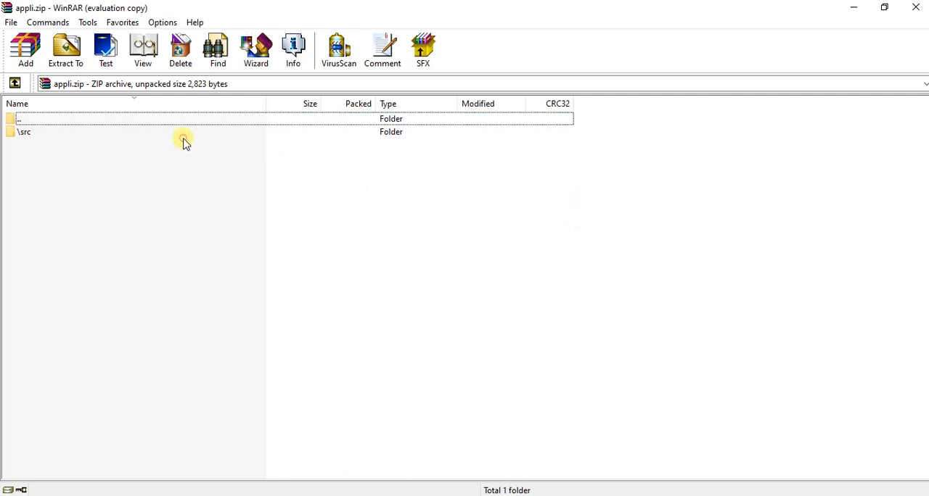
double_click(145, 138)
click(146, 138)
double_click(145, 139)
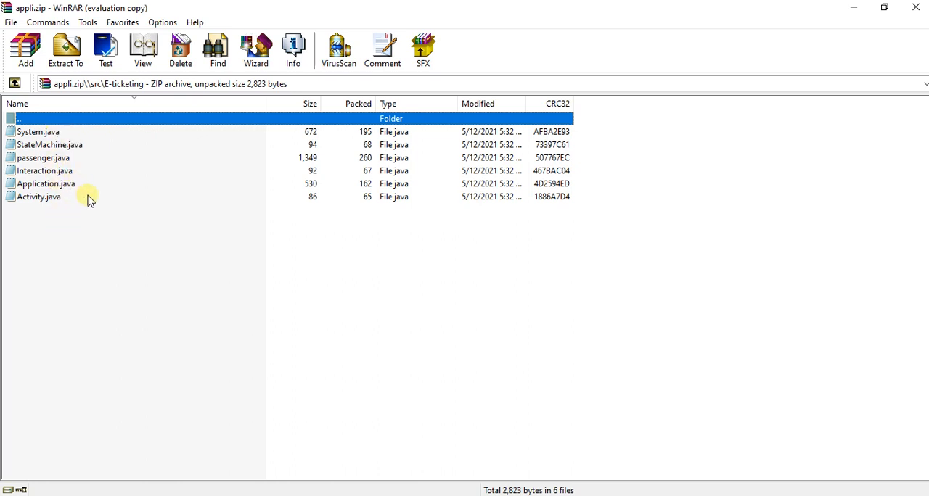
- Go back up to the Downloads folder, reopen appli.zip at its root, and close the archive viewer
double_click(49, 121)
double_click(53, 120)
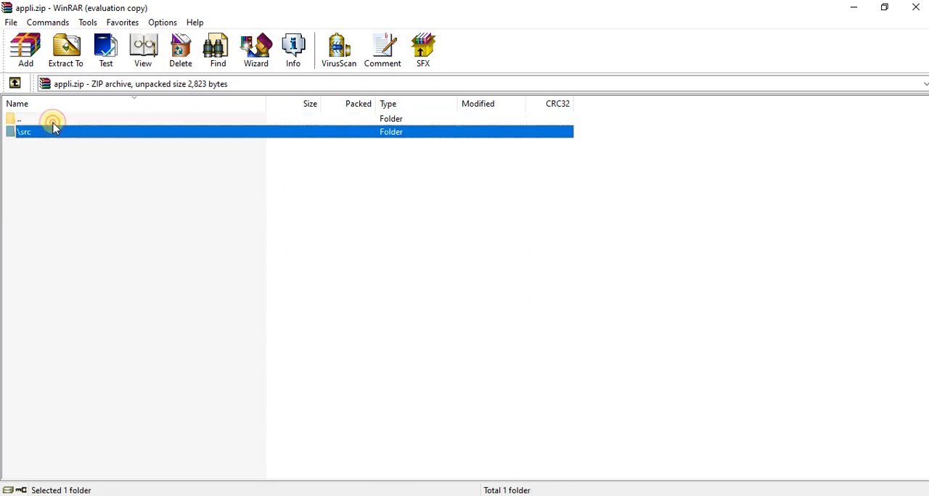
double_click(52, 120)
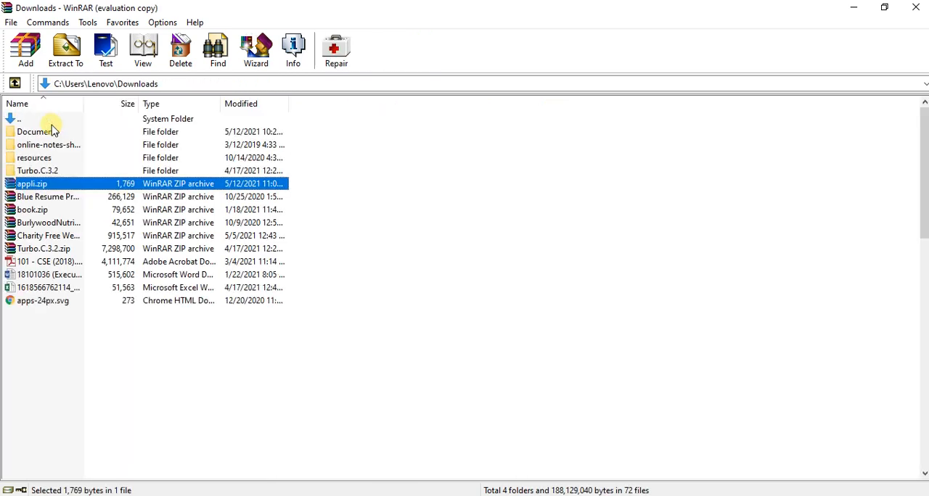
double_click(52, 186)
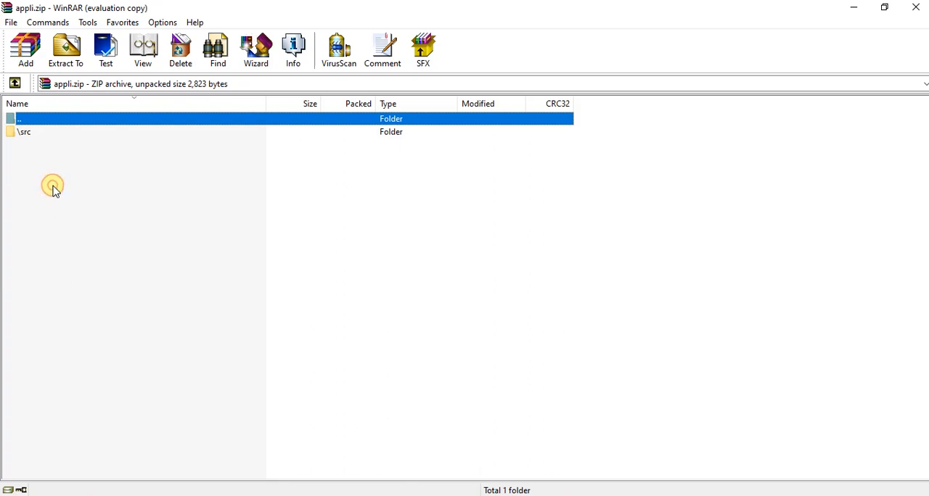
click(916, 7)
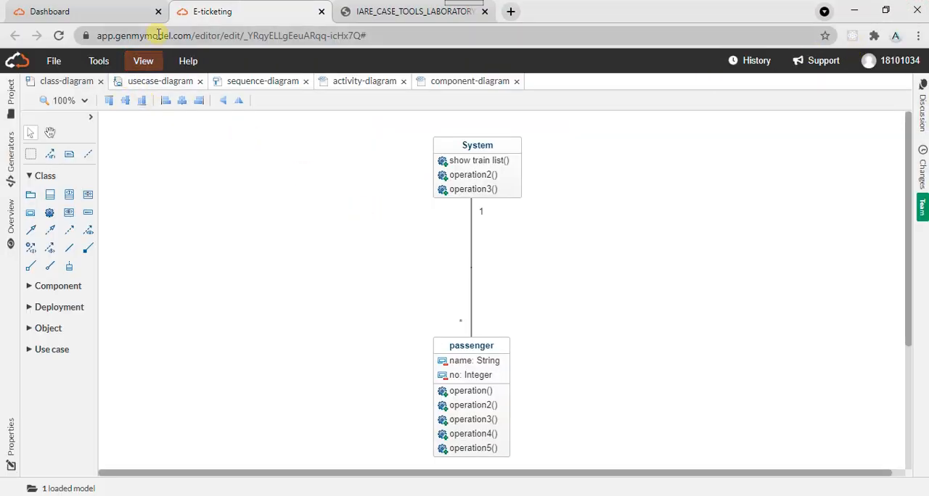
- Switch from the E-ticketing editor to the GenMyModel dashboard and open its home page
click(97, 6)
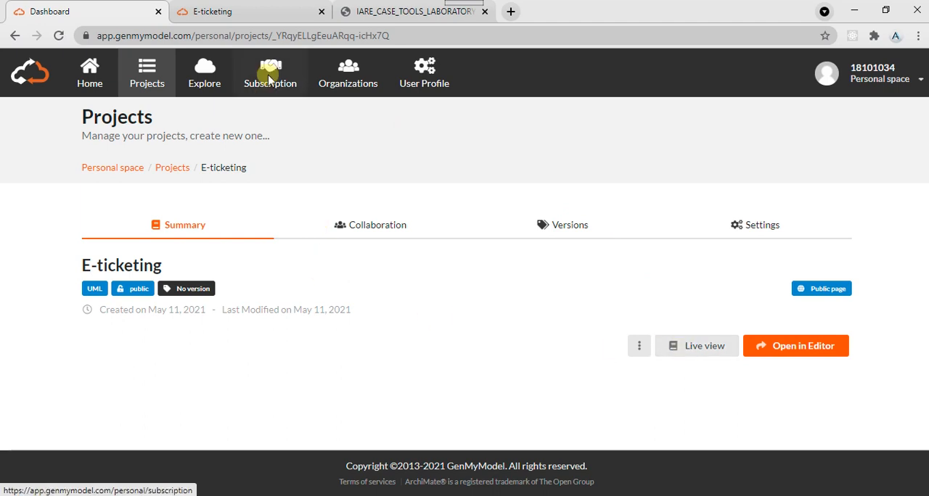
click(105, 85)
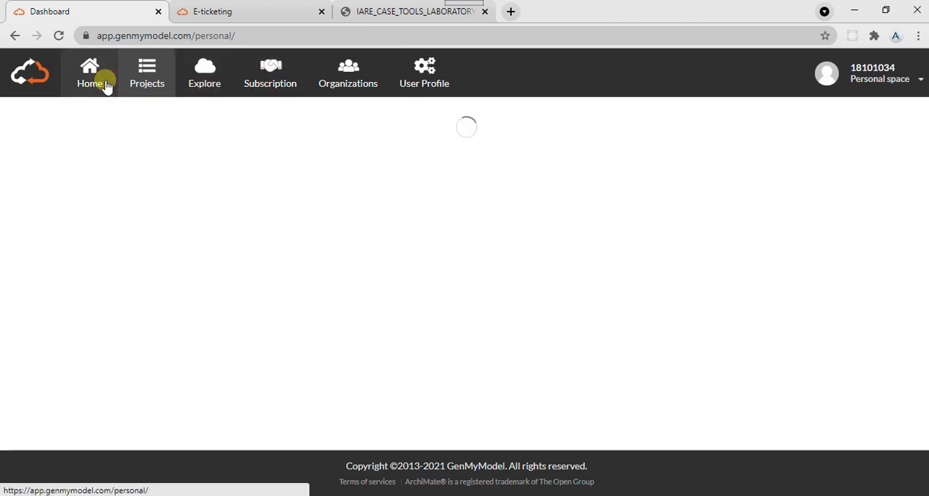